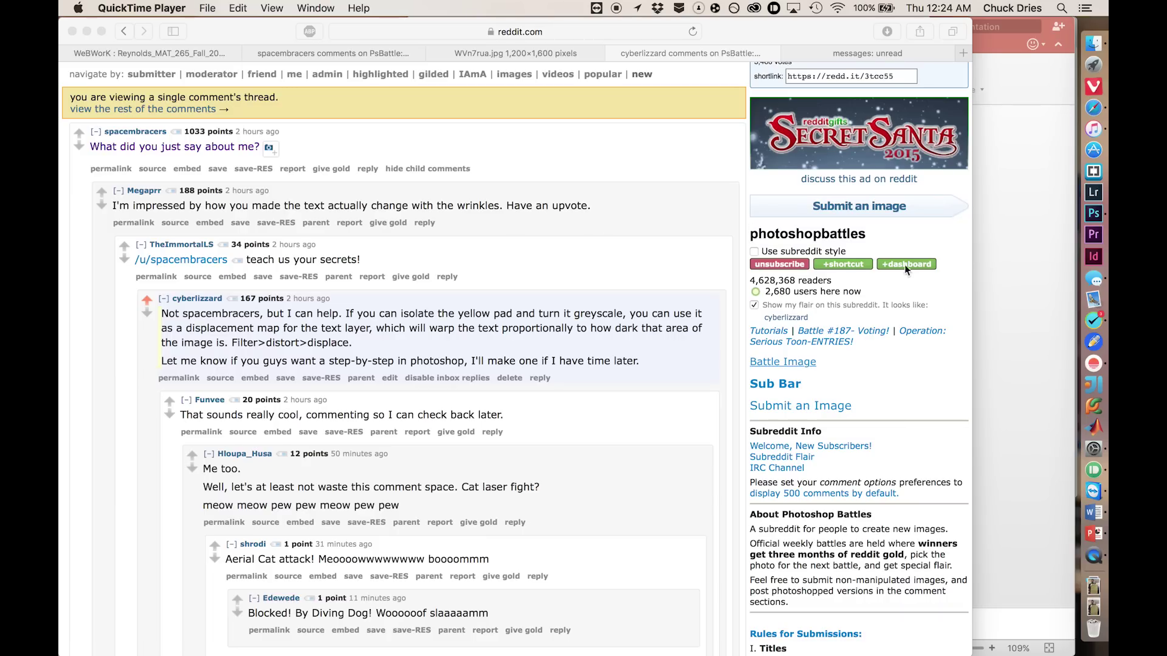
# Step: Bring the person.psd photo of the man holding the yellow sign to the front in Photoshop
pyautogui.click(1094, 214)
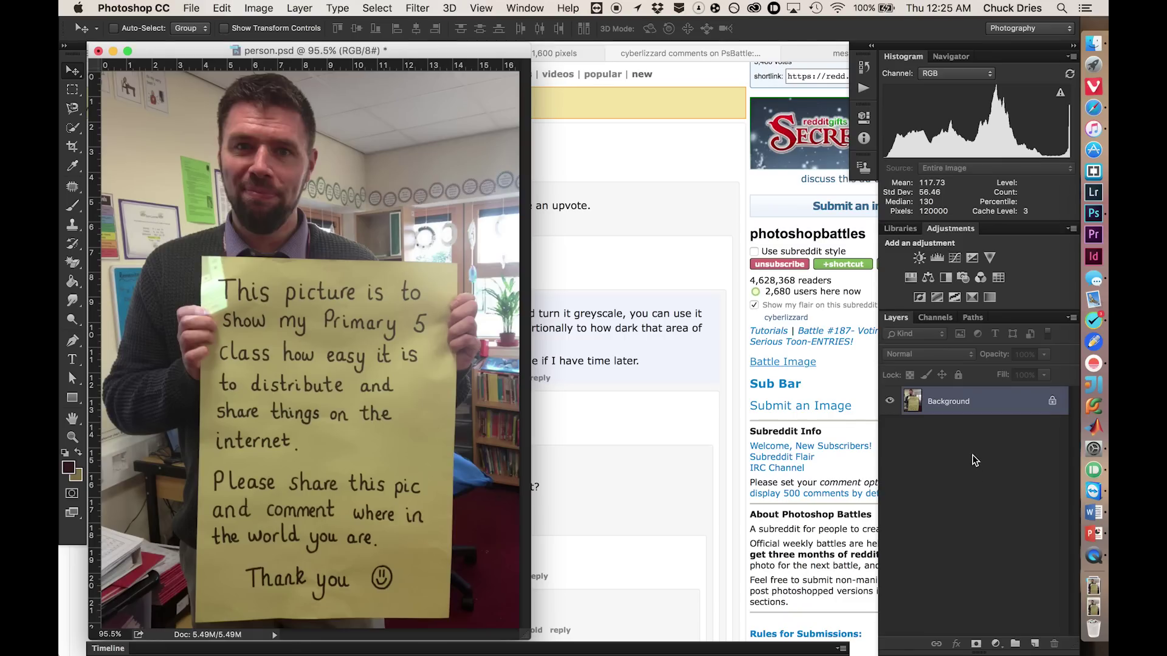
# Step: Duplicate the Background onto Layer 1 and hide the original Background layer
pyautogui.press('super+j')
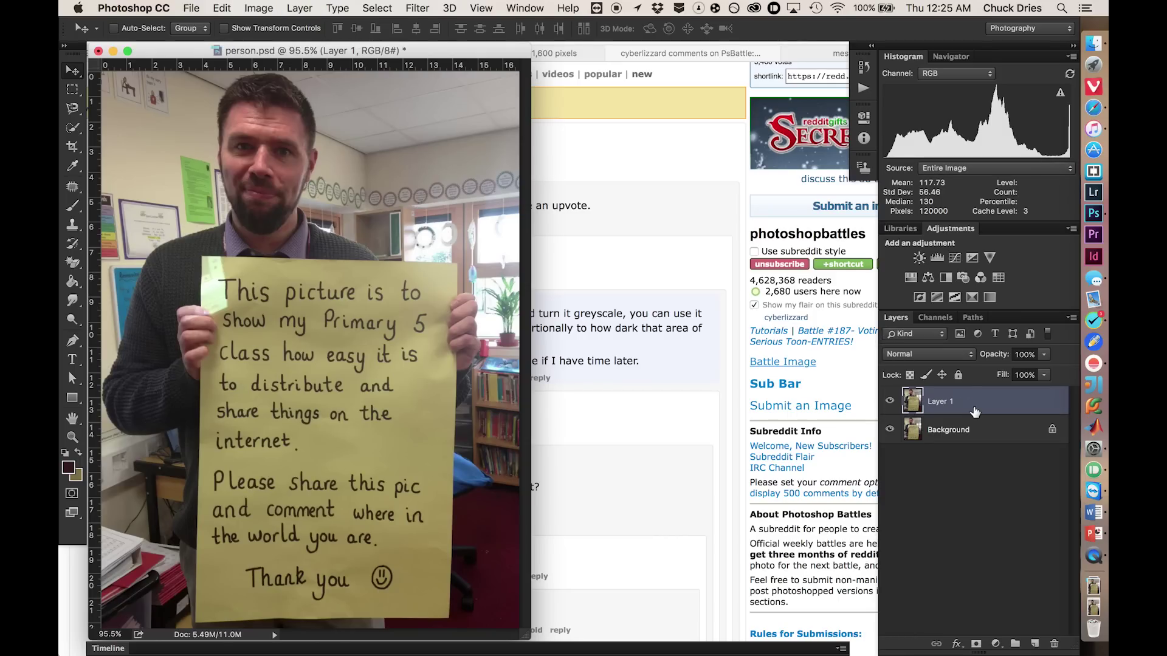
pyautogui.click(891, 430)
pyautogui.click(73, 344)
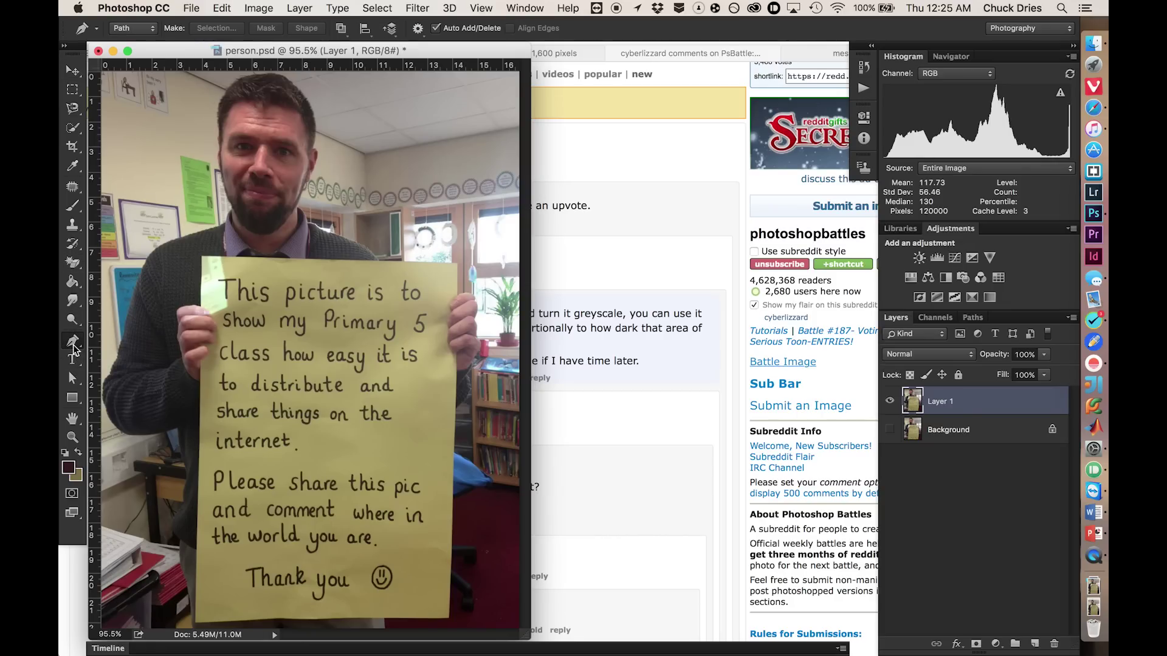
# Step: Trace a closed pen path around the yellow sign's corners and edges, following the thumb
pyautogui.click(205, 260)
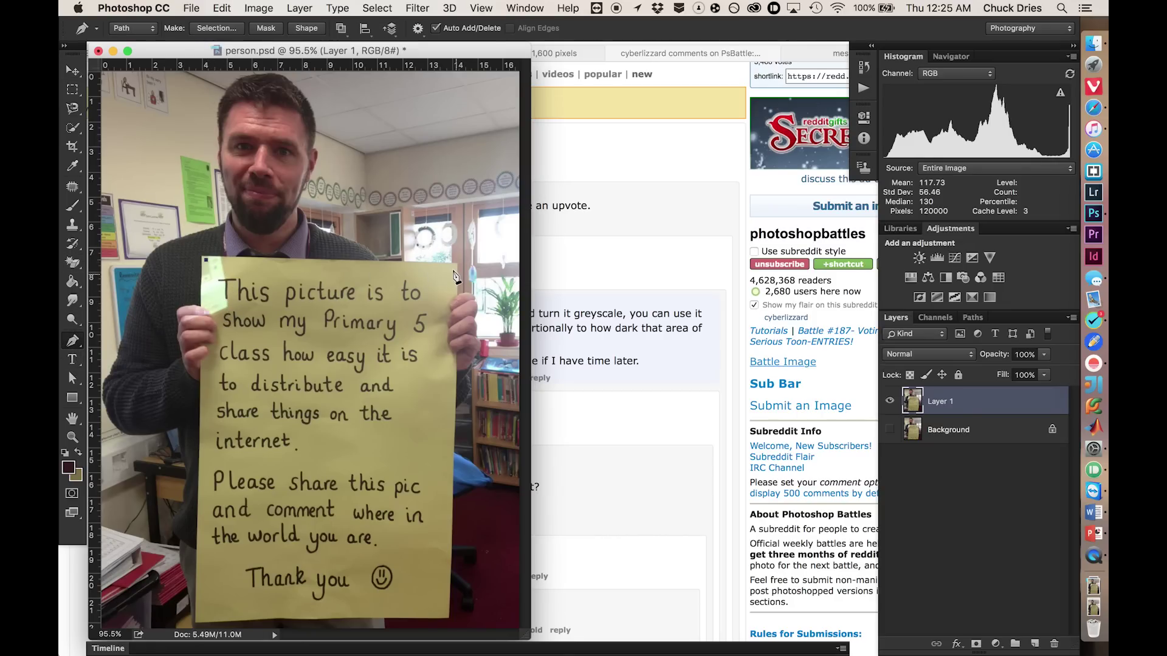
pyautogui.click(452, 267)
pyautogui.click(440, 301)
pyautogui.click(450, 357)
pyautogui.click(445, 607)
pyautogui.click(201, 611)
pyautogui.click(218, 358)
pyautogui.click(217, 312)
pyautogui.click(205, 294)
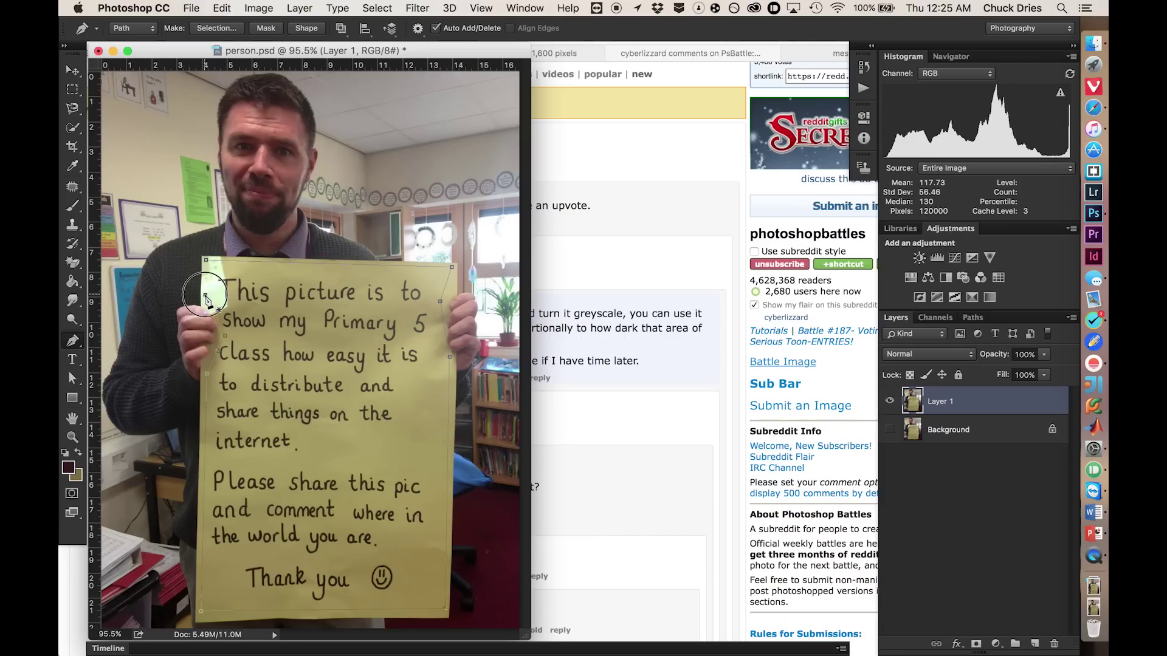
pyautogui.click(206, 260)
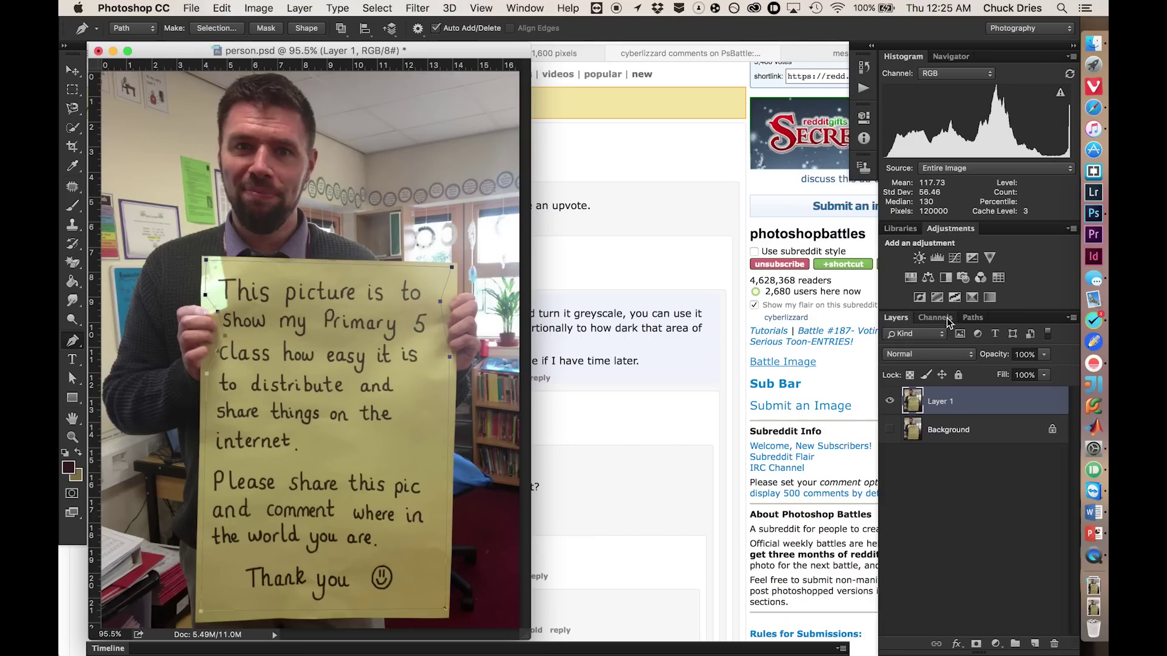
# Step: Load Path 1 from the Paths panel as a selection around the sign
pyautogui.click(973, 318)
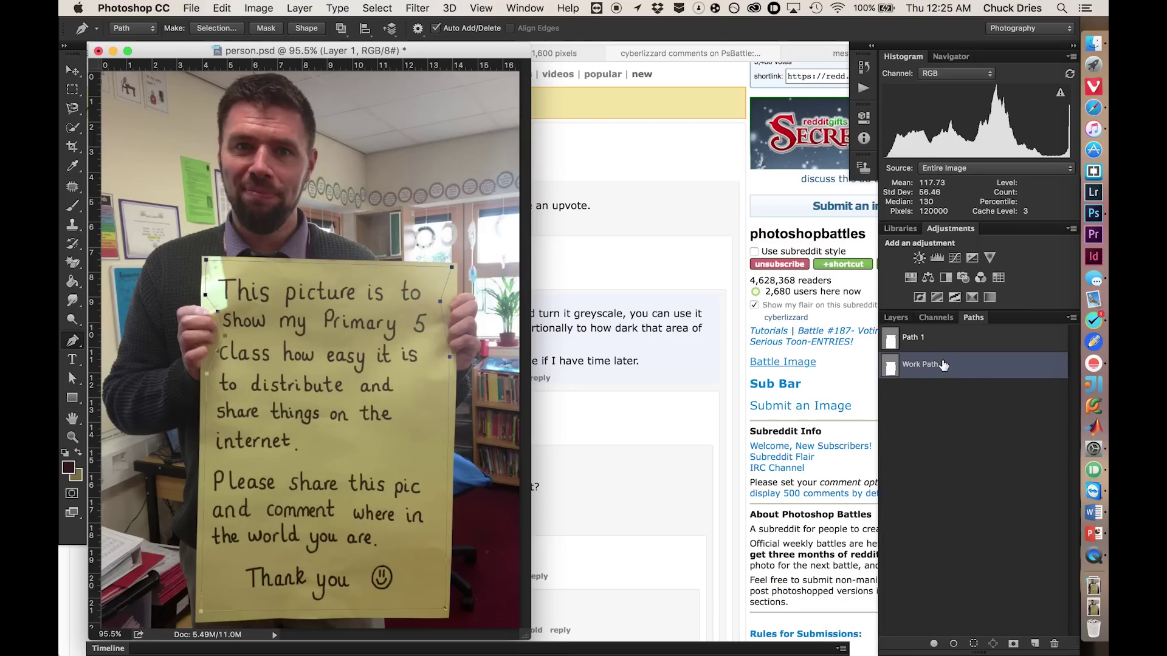
pyautogui.click(947, 340)
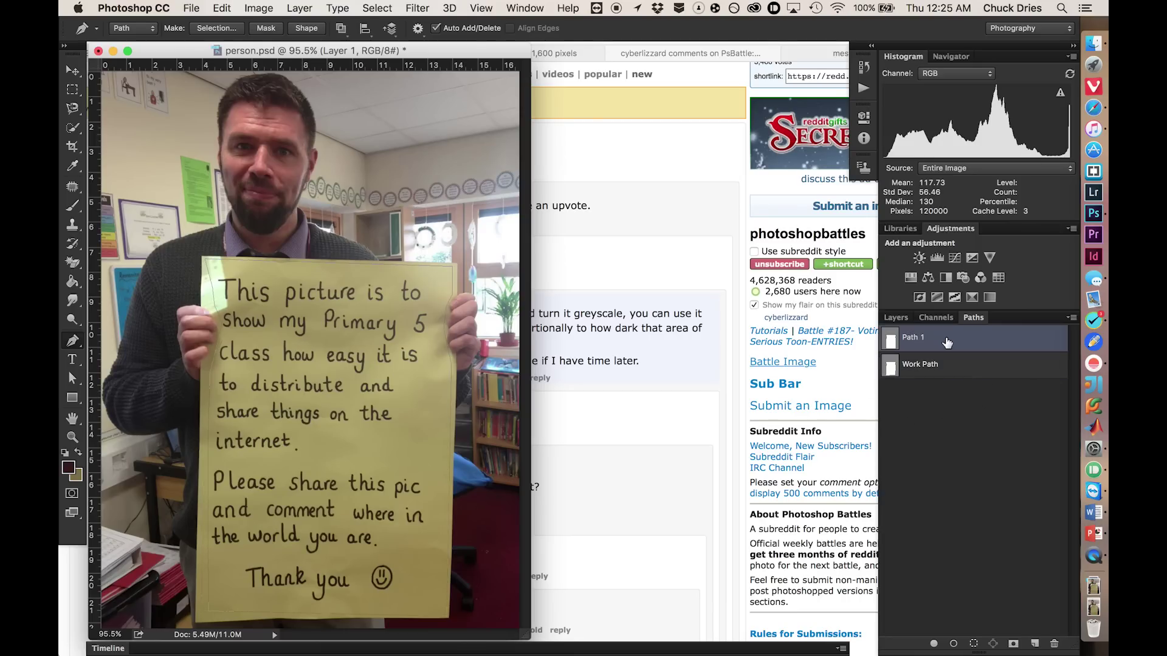
pyautogui.click(973, 644)
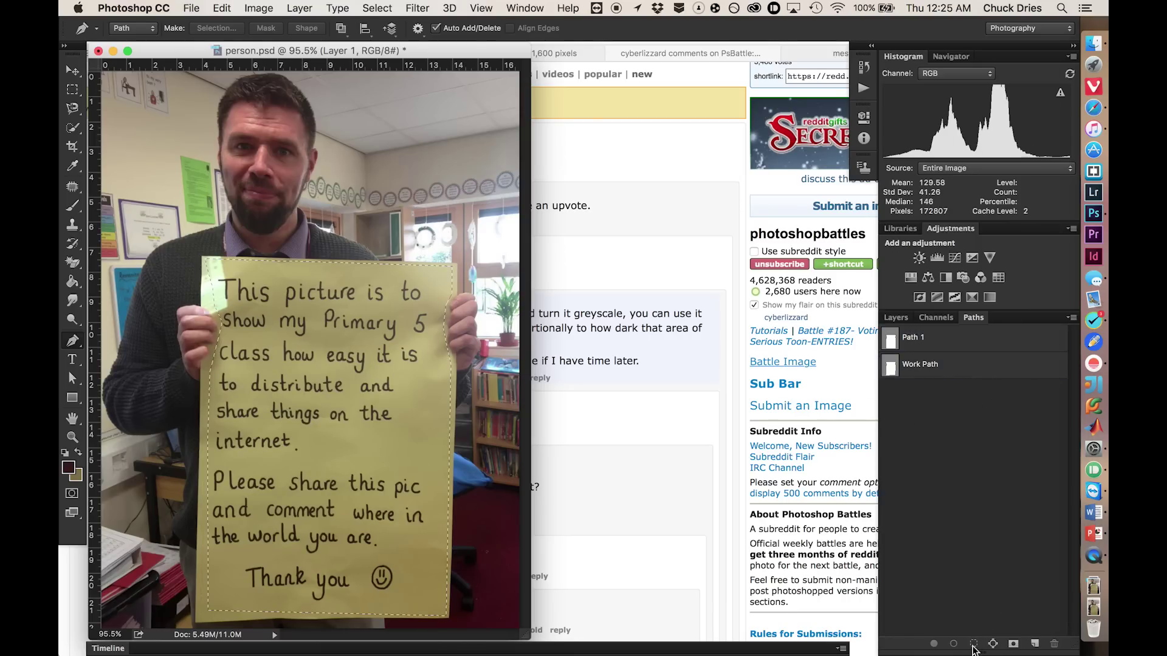
pyautogui.click(907, 322)
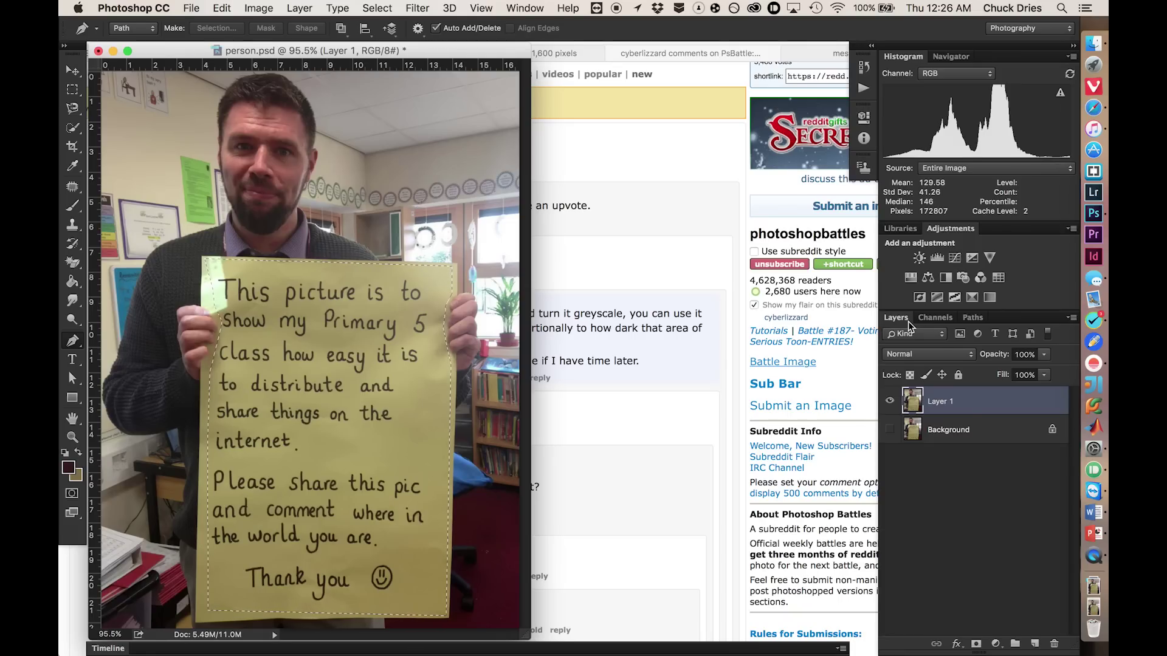
# Step: Convert the selection into a work path and reload it as the active selection
pyautogui.click(973, 317)
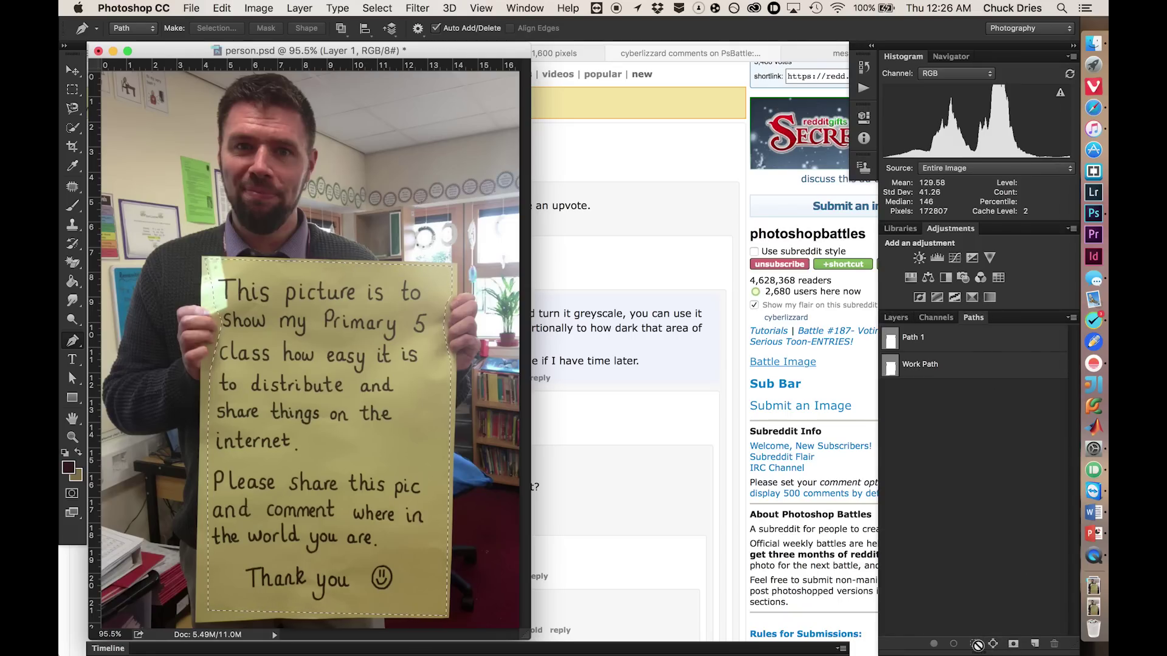
pyautogui.click(897, 316)
pyautogui.click(975, 318)
pyautogui.click(993, 644)
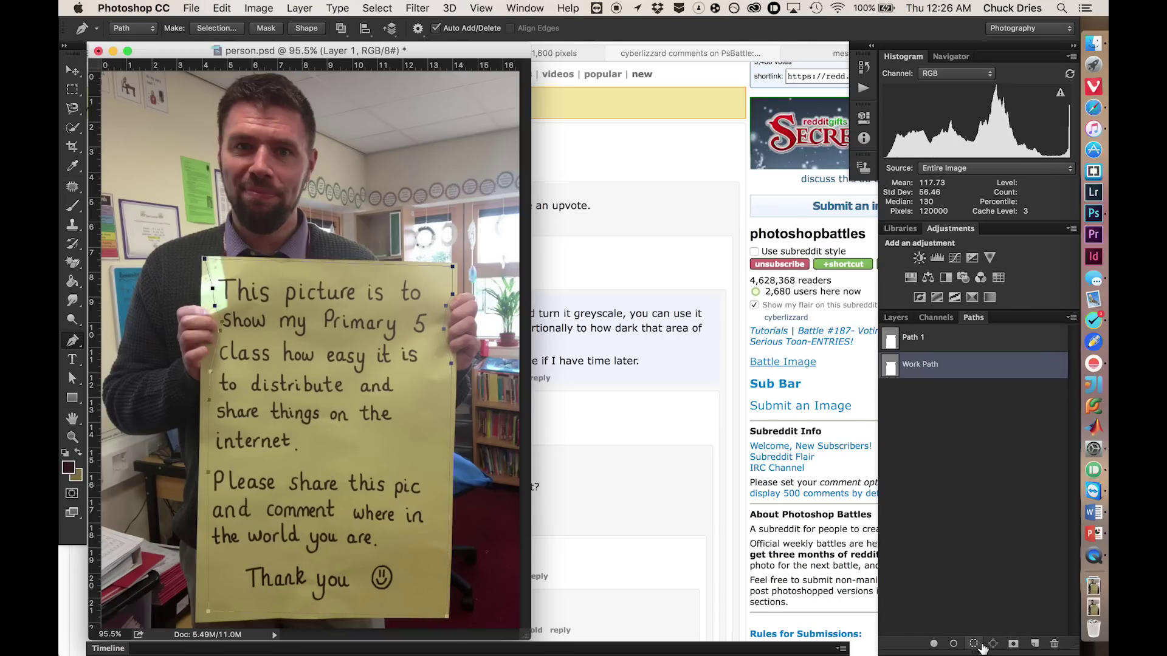
pyautogui.press('super+z')
pyautogui.click(993, 643)
pyautogui.click(973, 644)
pyautogui.click(897, 316)
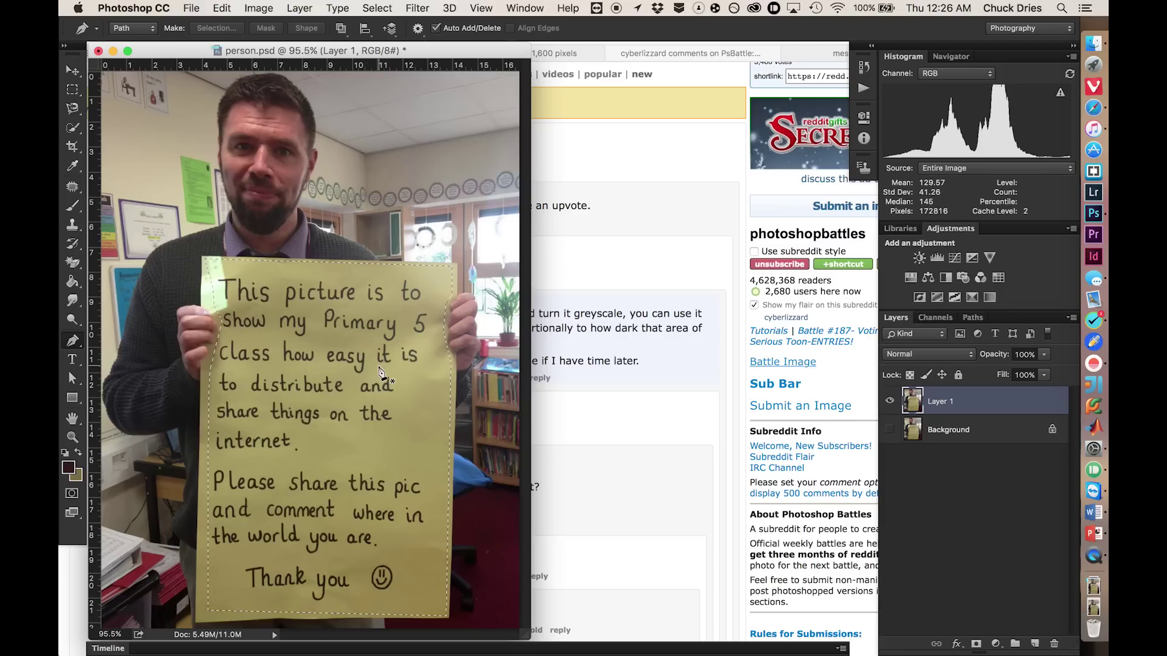
# Step: Copy the selected sign onto Layer 2, hide Layer 1, and zoom in on the isolated sign
pyautogui.scroll(5, 313, 359)
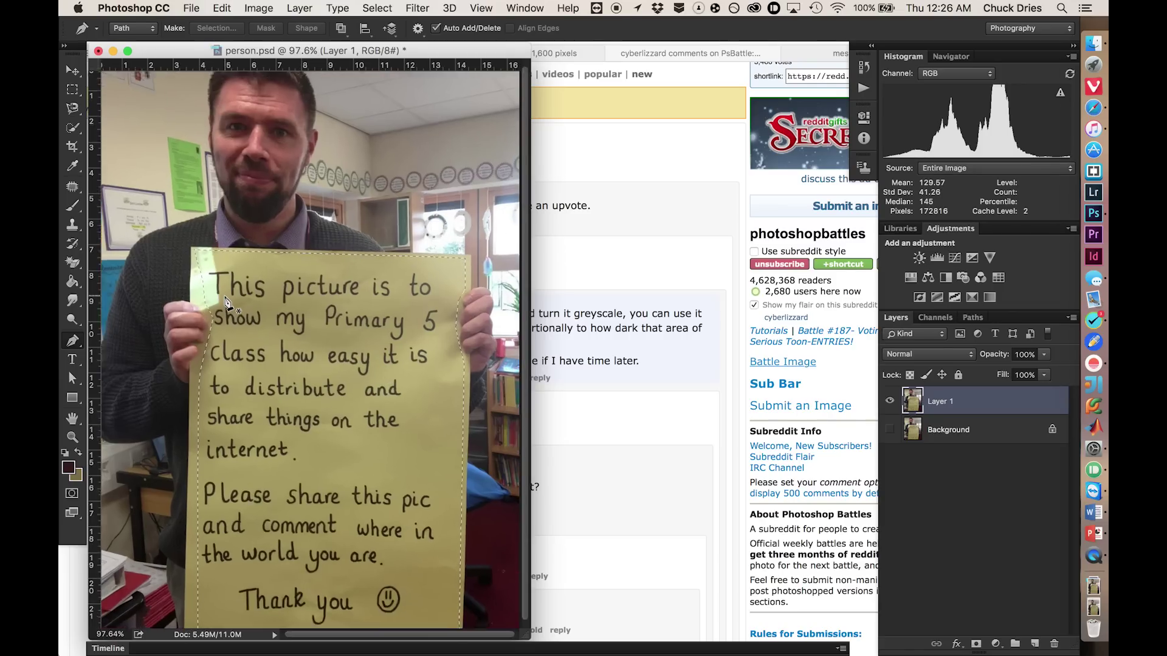
pyautogui.scroll(2, 227, 304)
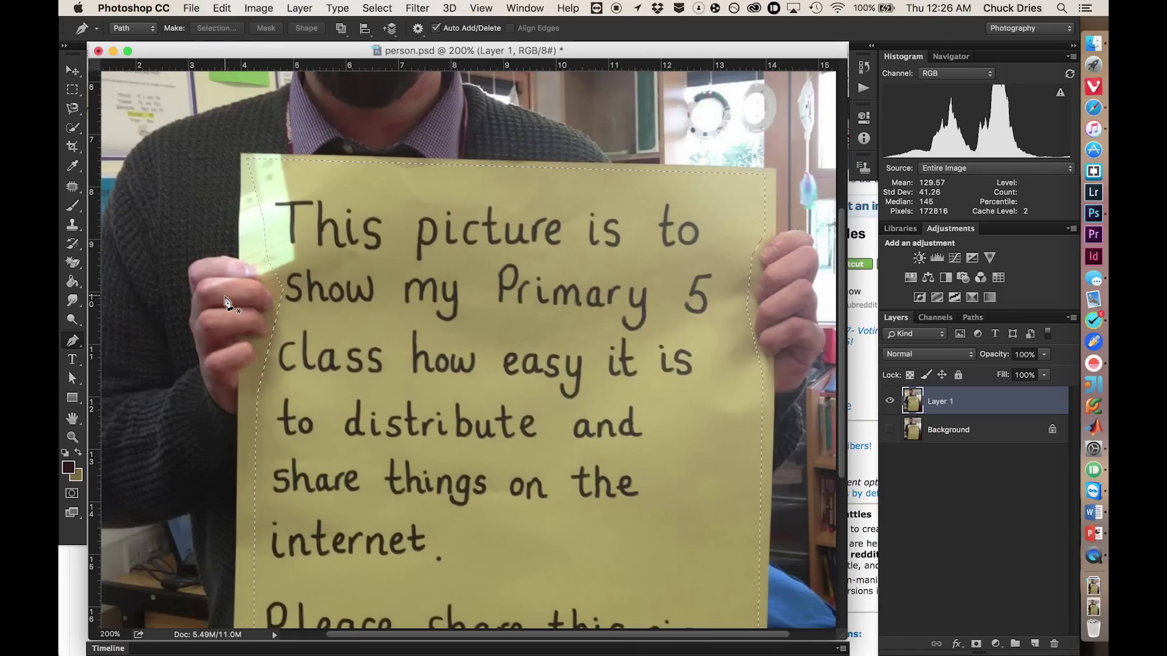
pyautogui.scroll(4, 228, 304)
pyautogui.scroll(5, 228, 304)
pyautogui.hscroll(-5, 228, 304)
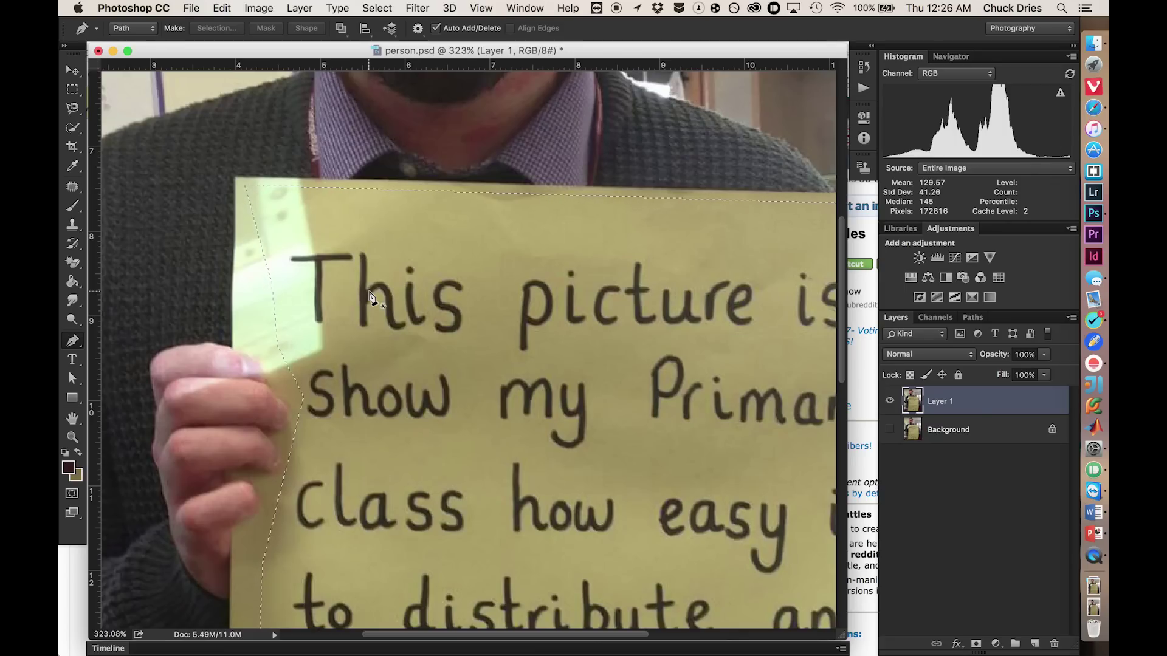
pyautogui.press('super+j')
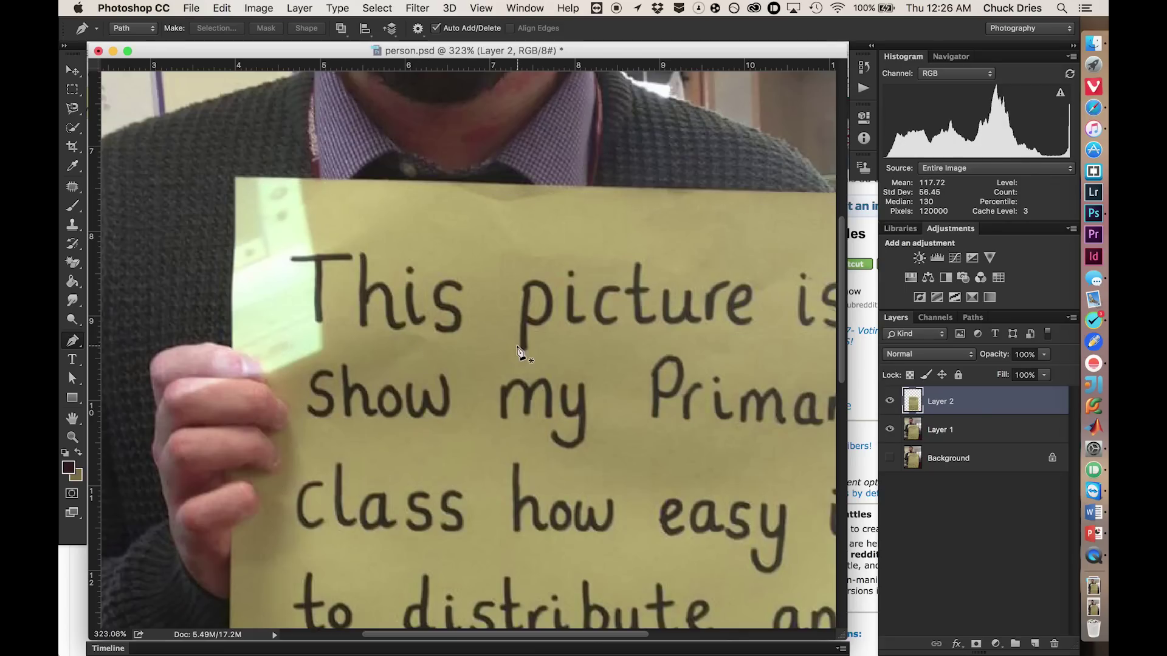
pyautogui.click(890, 429)
pyautogui.hscroll(5, 510, 422)
pyautogui.scroll(-2, 510, 422)
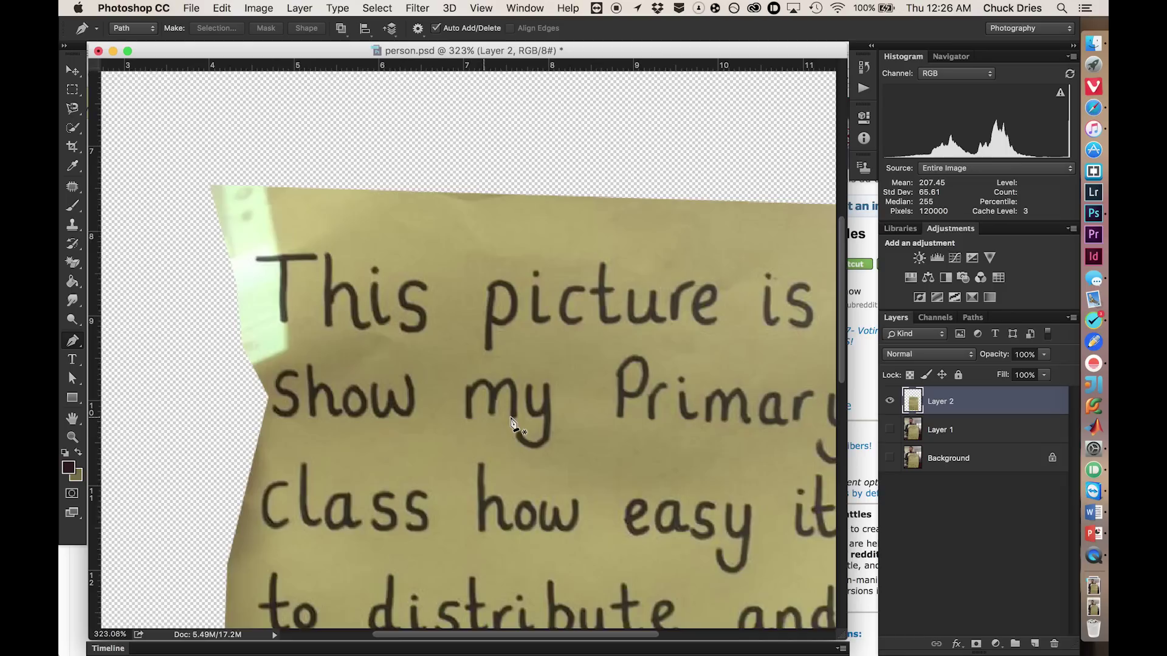
pyautogui.press('super+0')
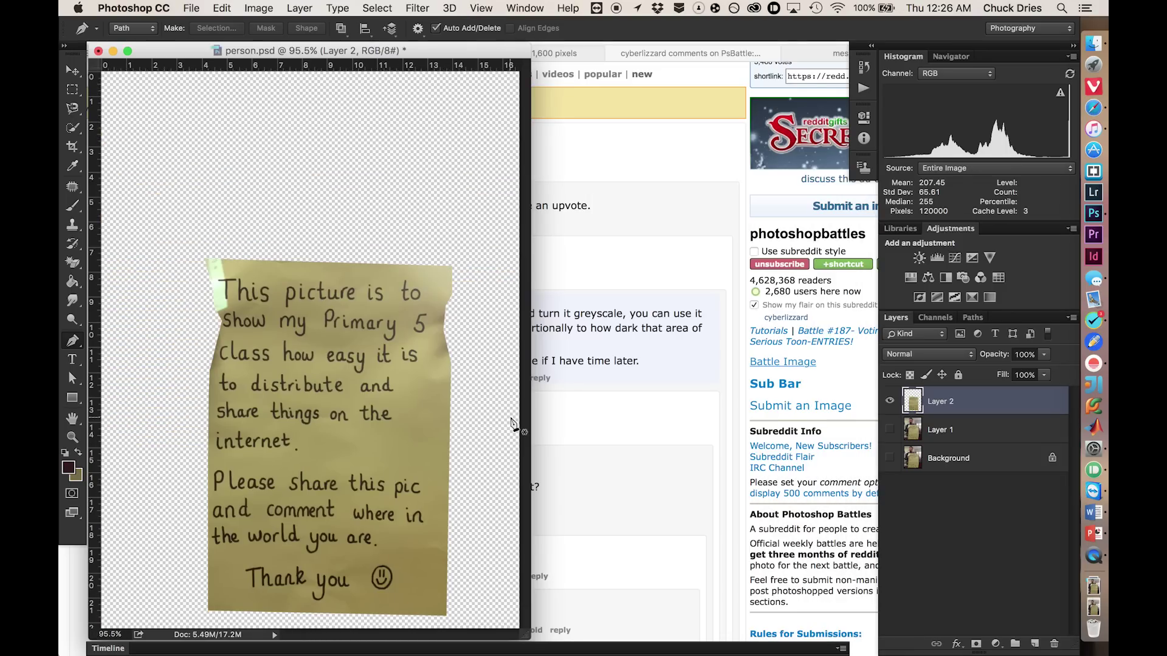
pyautogui.press('super+equal')
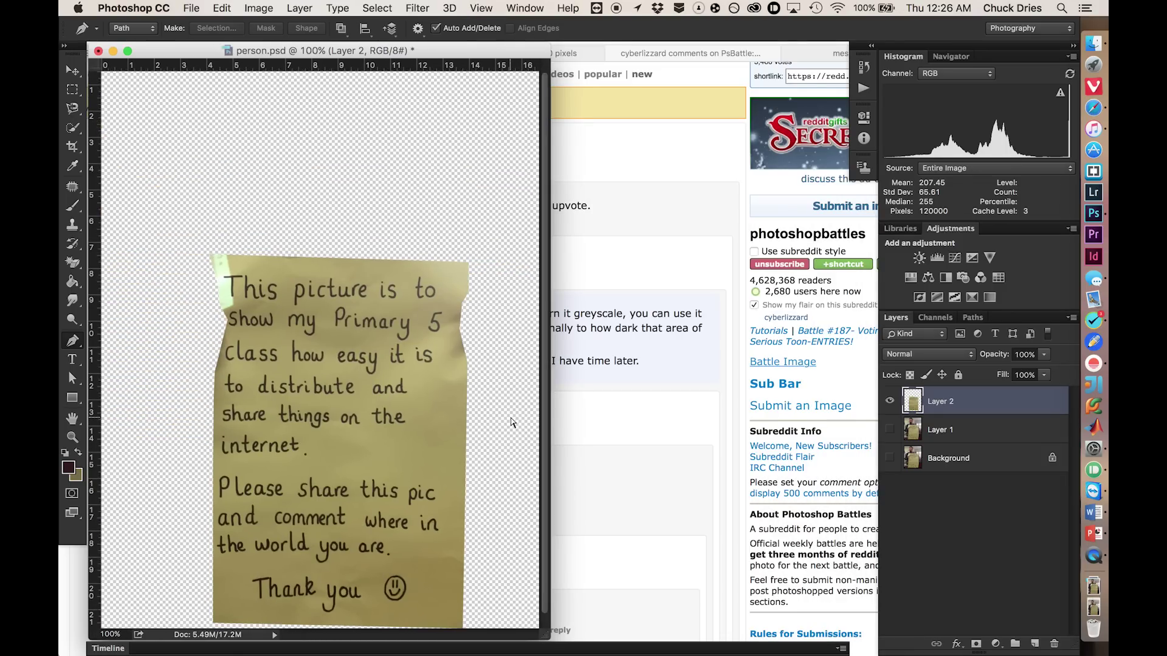
pyautogui.press('super+equal')
pyautogui.scroll(-5, 510, 422)
pyautogui.hscroll(2, 510, 422)
pyautogui.scroll(6, 510, 422)
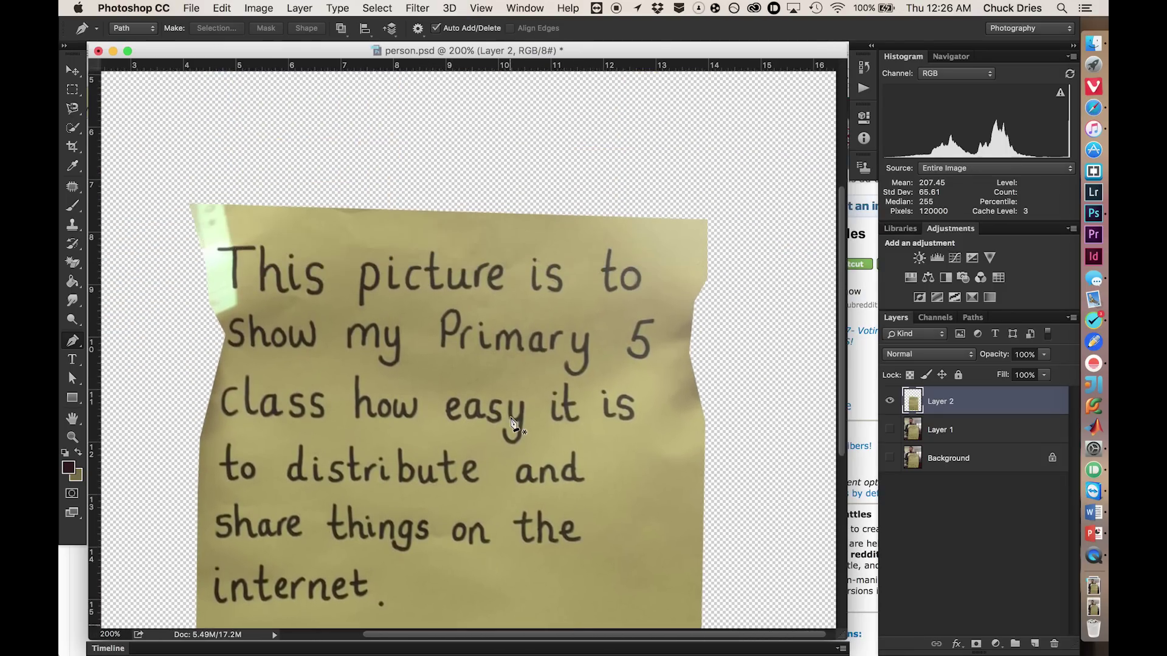
pyautogui.hscroll(1, 510, 422)
pyautogui.scroll(-2, 511, 422)
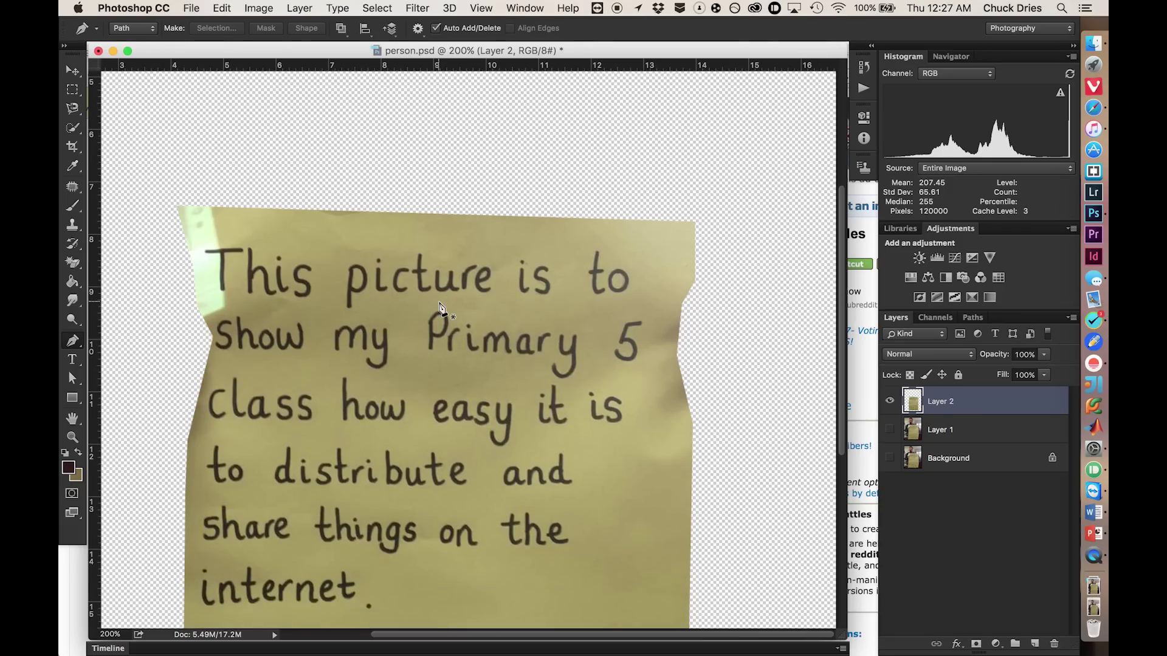
pyautogui.click(376, 6)
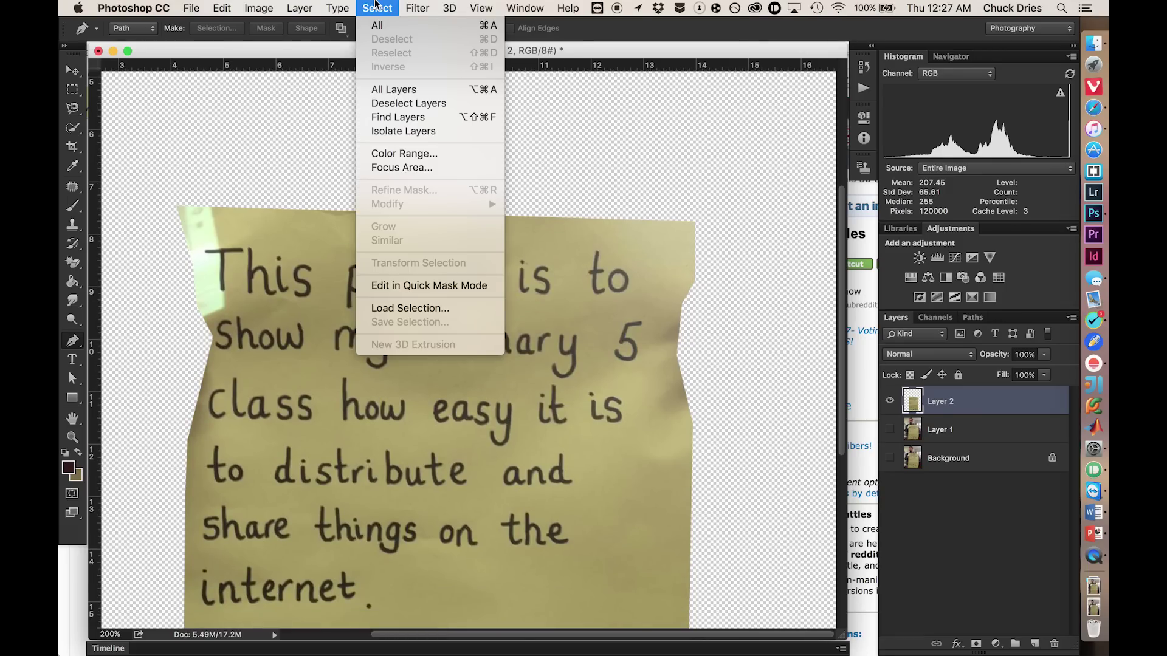
pyautogui.click(377, 6)
pyautogui.click(74, 190)
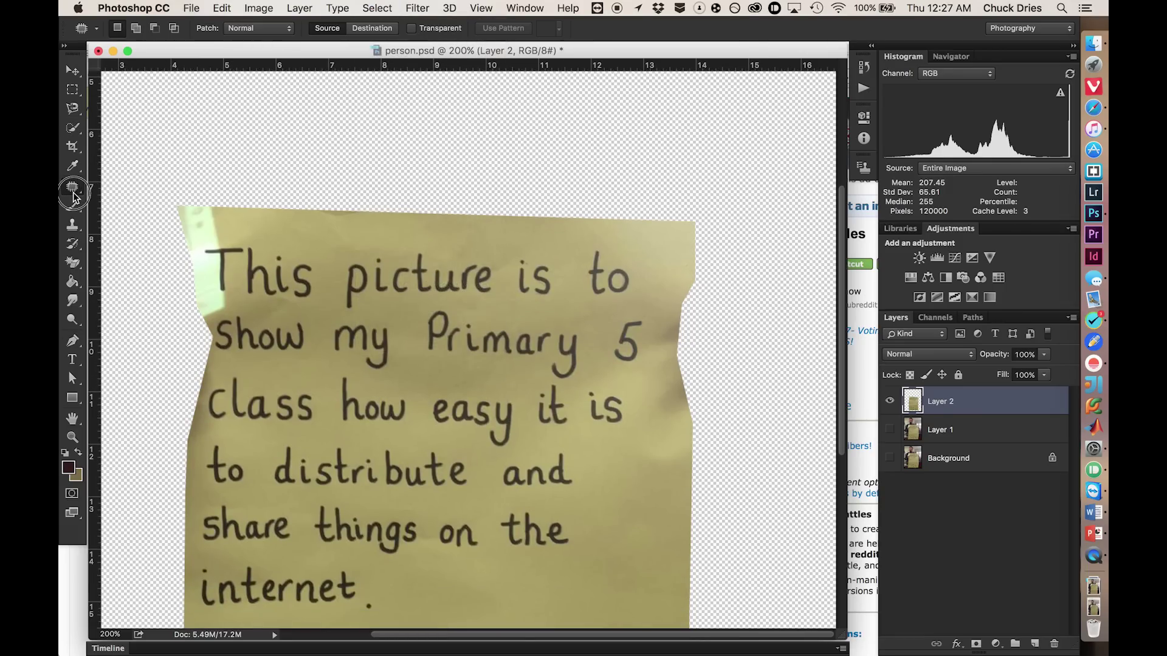
pyautogui.click(74, 128)
pyautogui.click(74, 128)
pyautogui.click(125, 139)
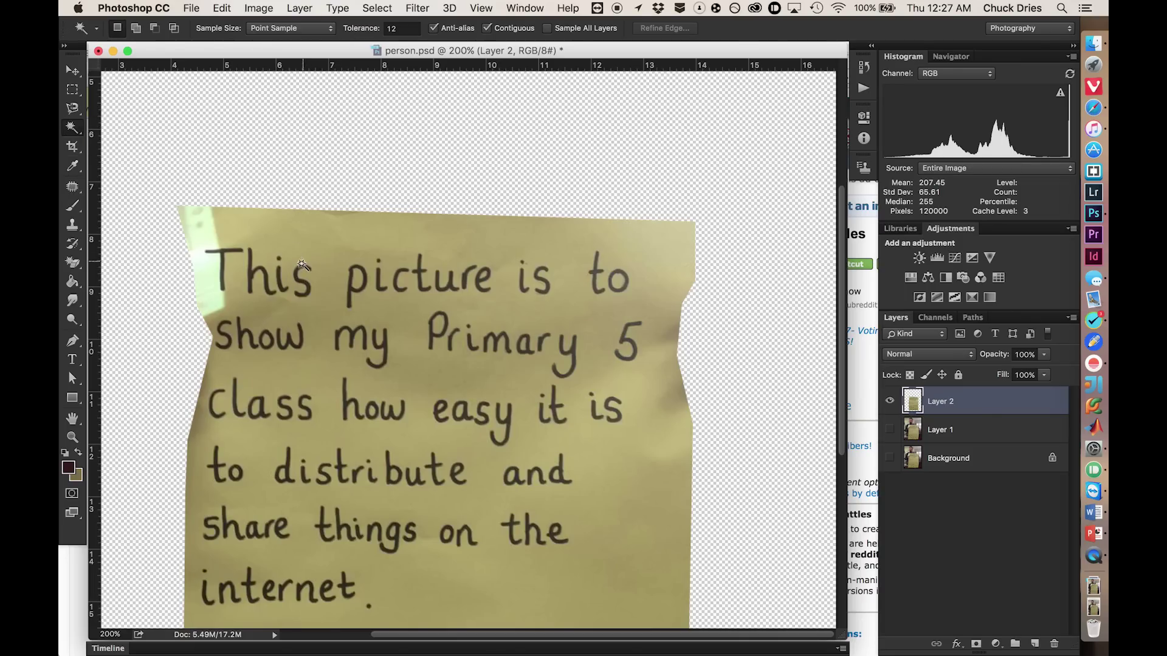
pyautogui.click(286, 280)
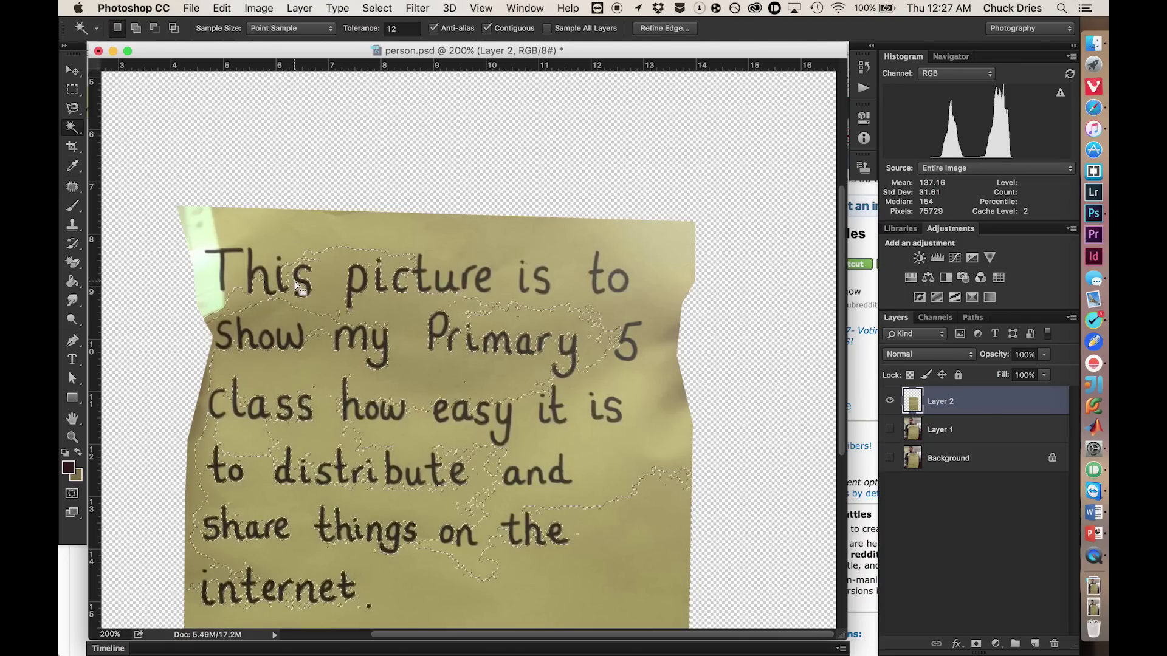
pyautogui.press('super+shift+i')
pyautogui.press('super+d')
pyautogui.scroll(5, 370, 259)
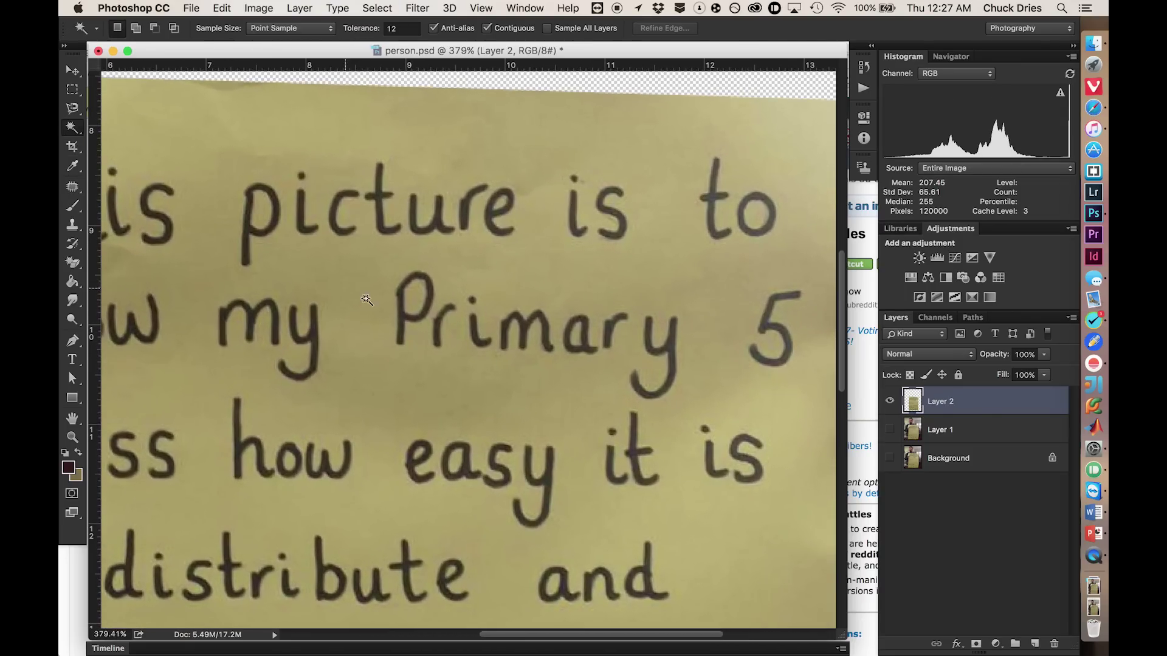
pyautogui.click(405, 317)
pyautogui.press('super+d')
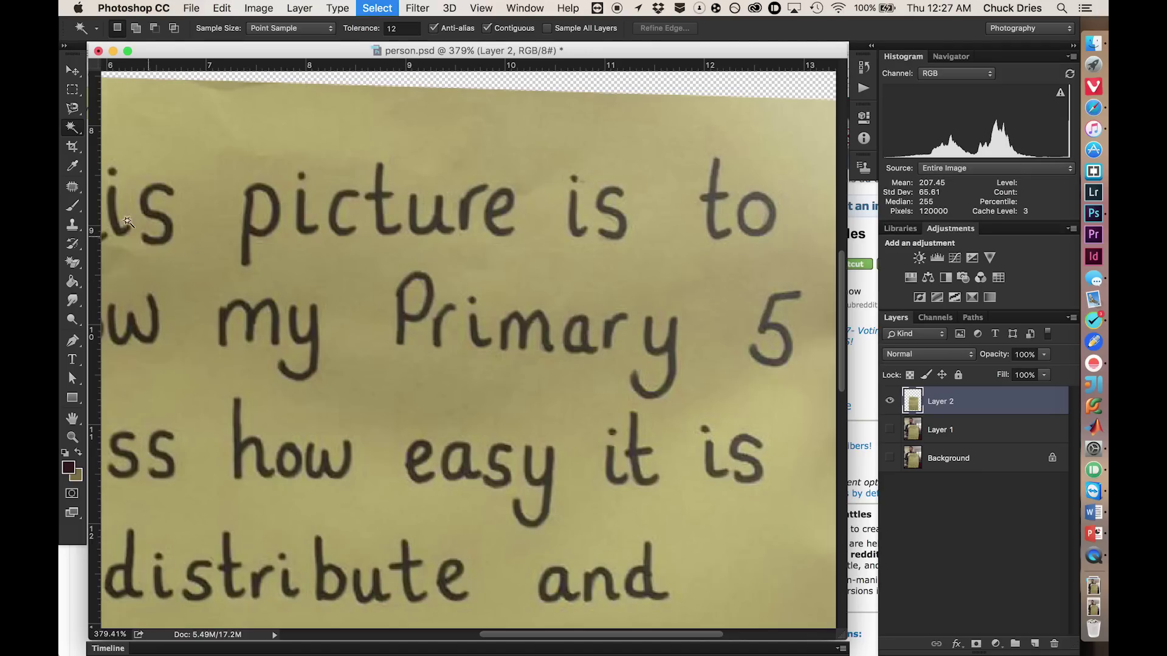
pyautogui.click(72, 130)
pyautogui.click(152, 123)
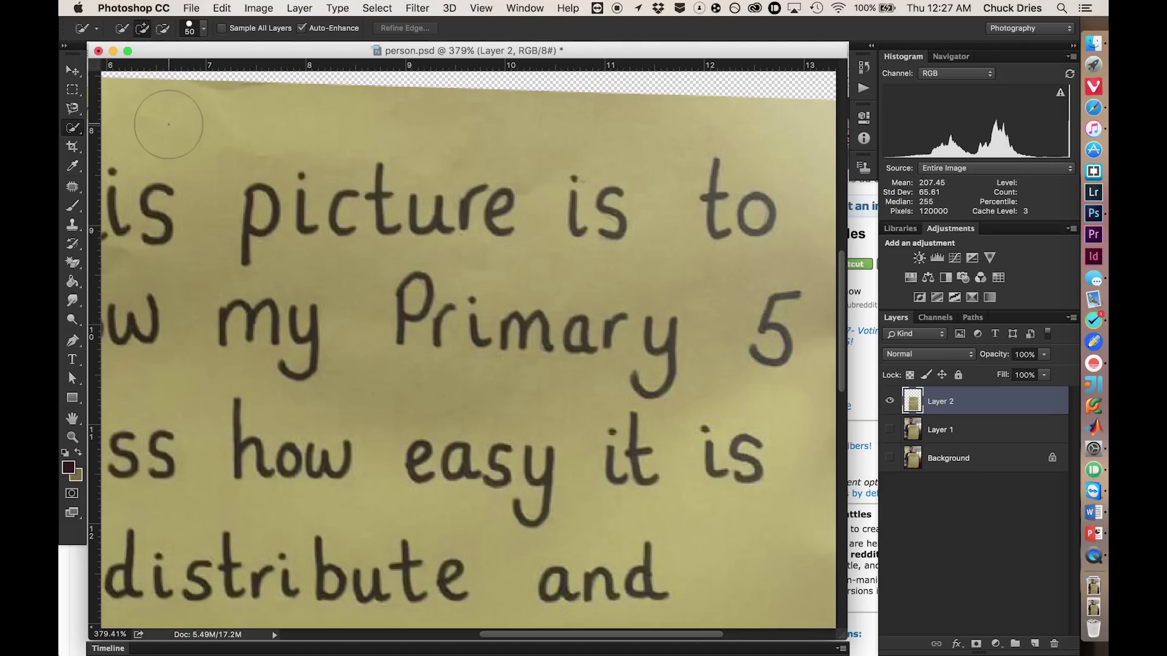
pyautogui.press('[')
pyautogui.press('[')
pyautogui.press('[')
pyautogui.press('[')
pyautogui.press('[')
pyautogui.press('super+equal')
pyautogui.press('super+equal')
pyautogui.press('super+equal')
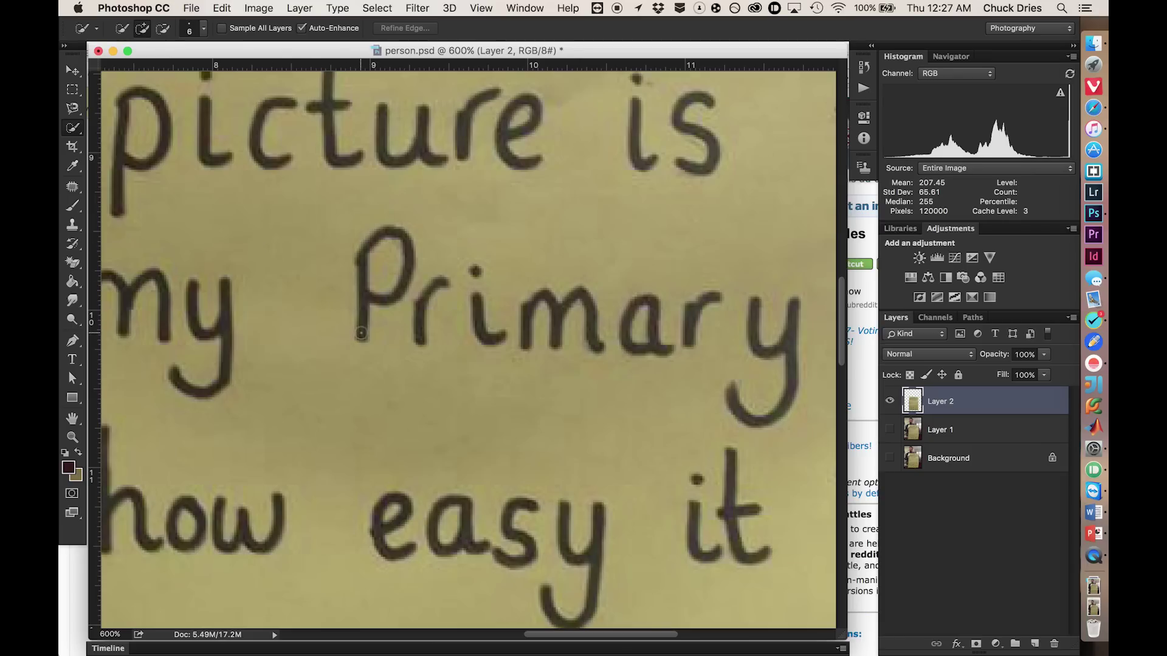
pyautogui.press('[')
pyautogui.press('[')
pyautogui.press('[')
pyautogui.moveTo(363, 334); pyautogui.dragTo(369, 297)
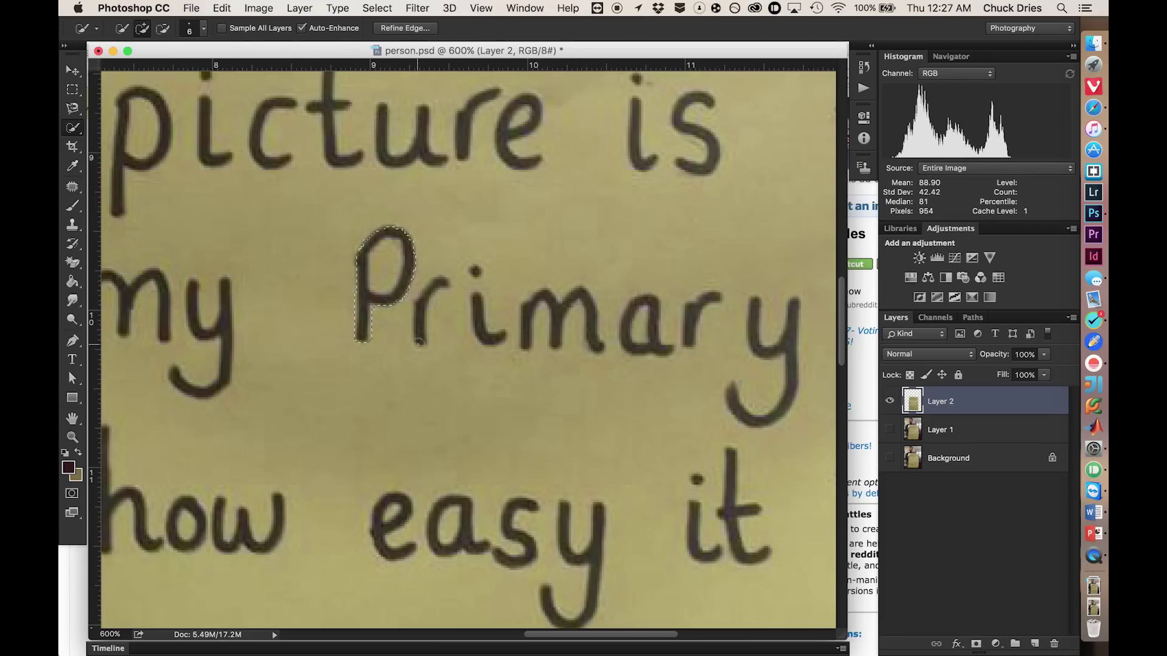
pyautogui.moveTo(418, 342); pyautogui.dragTo(422, 293)
pyautogui.press('super+d')
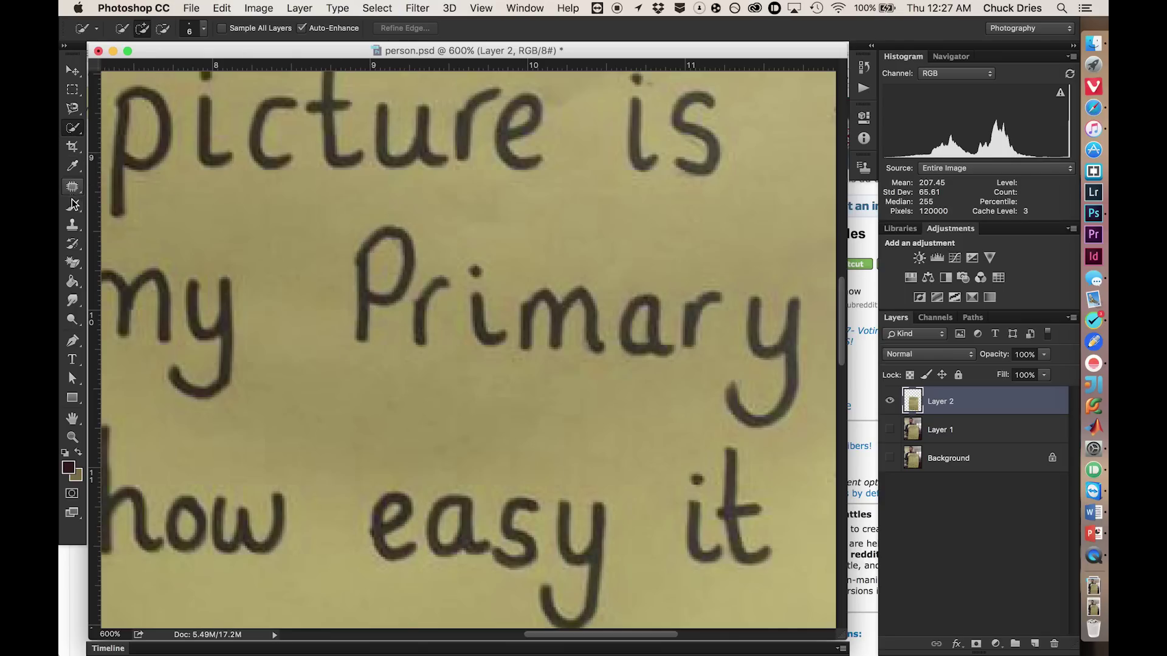
pyautogui.click(73, 341)
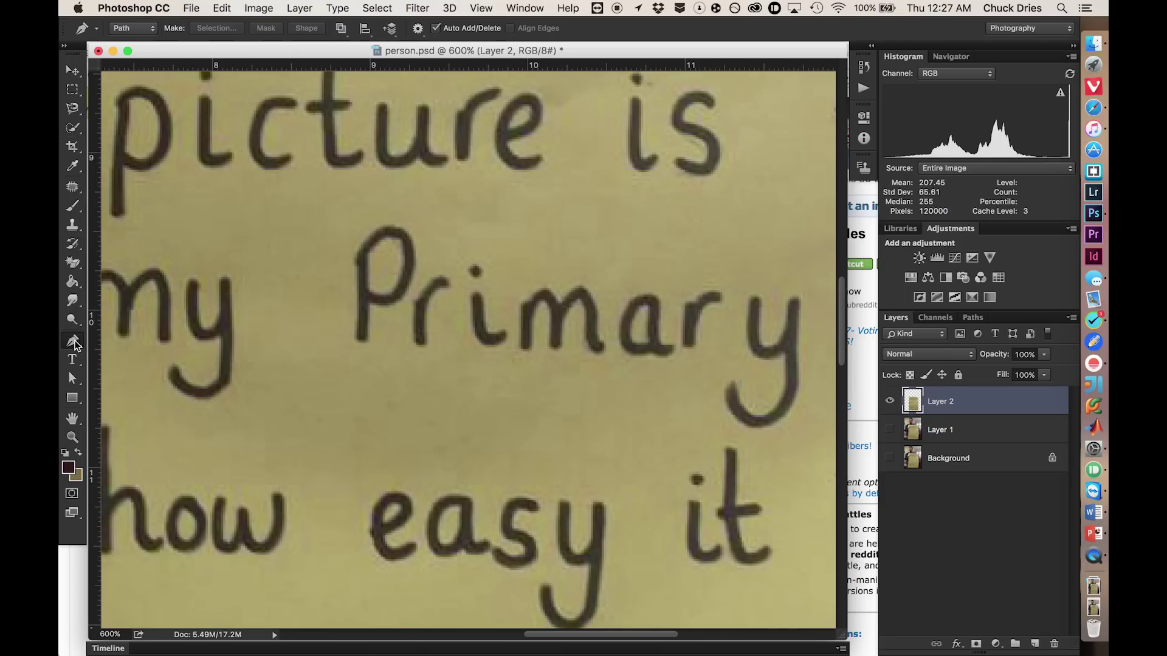
pyautogui.click(357, 339)
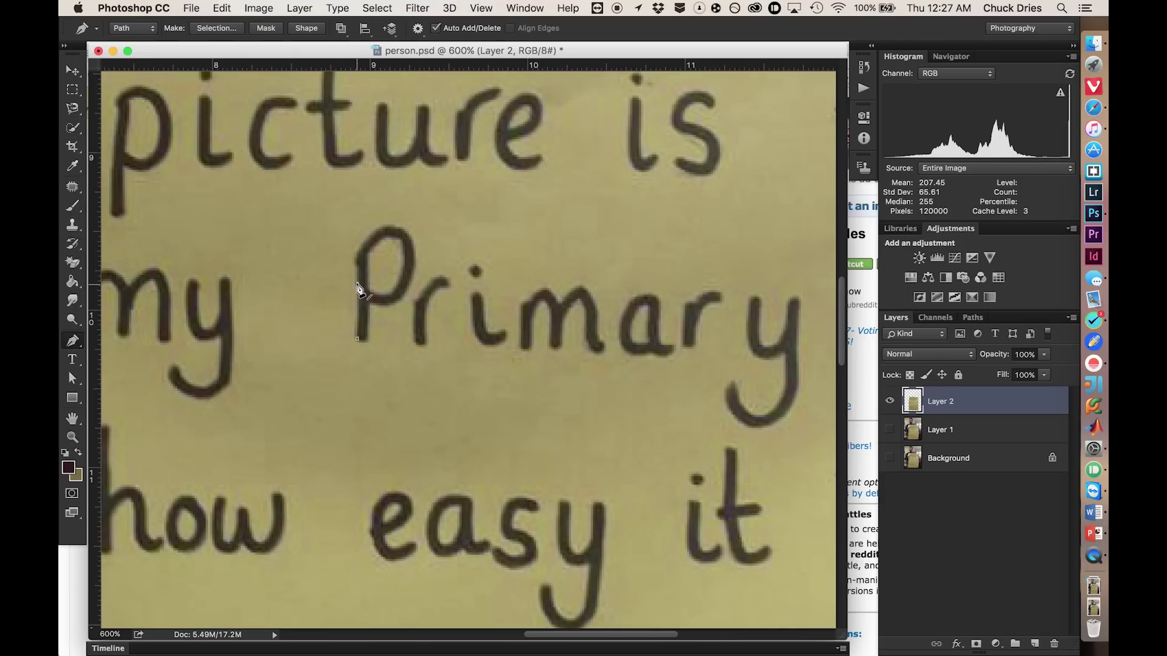
pyautogui.moveTo(356, 283); pyautogui.dragTo(356, 254)
pyautogui.click(377, 231)
pyautogui.press('BackSpace')
pyautogui.press('BackSpace')
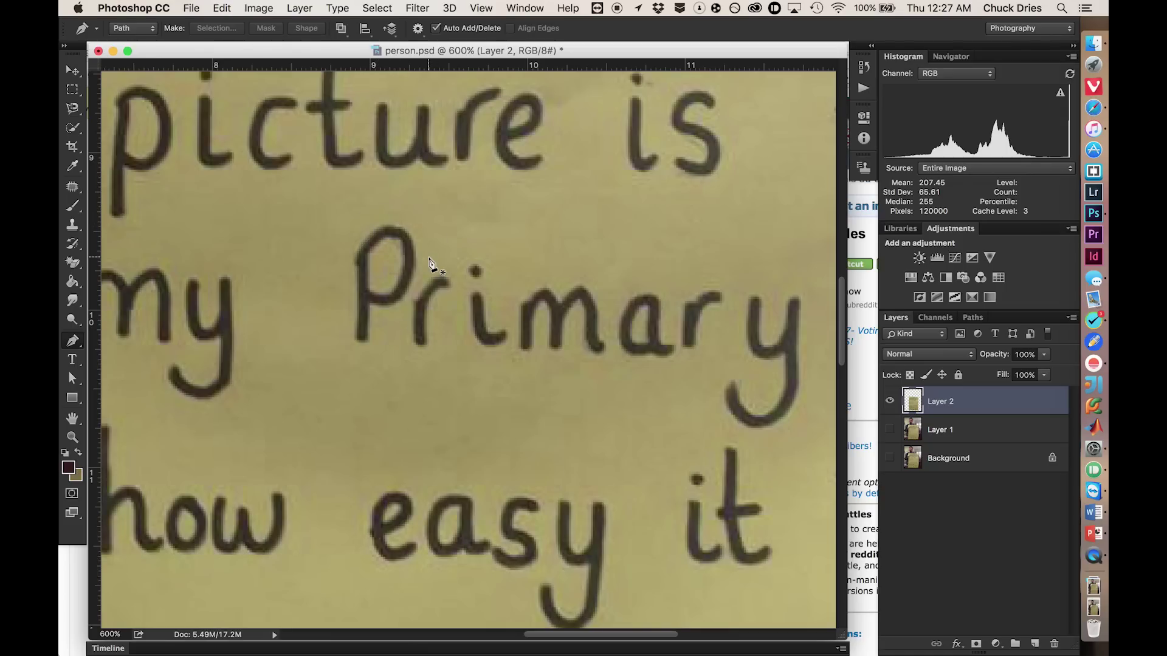
pyautogui.press('v')
pyautogui.scroll(5, 300, 294)
pyautogui.scroll(-5, 355, 149)
pyautogui.hscroll(-3, 355, 148)
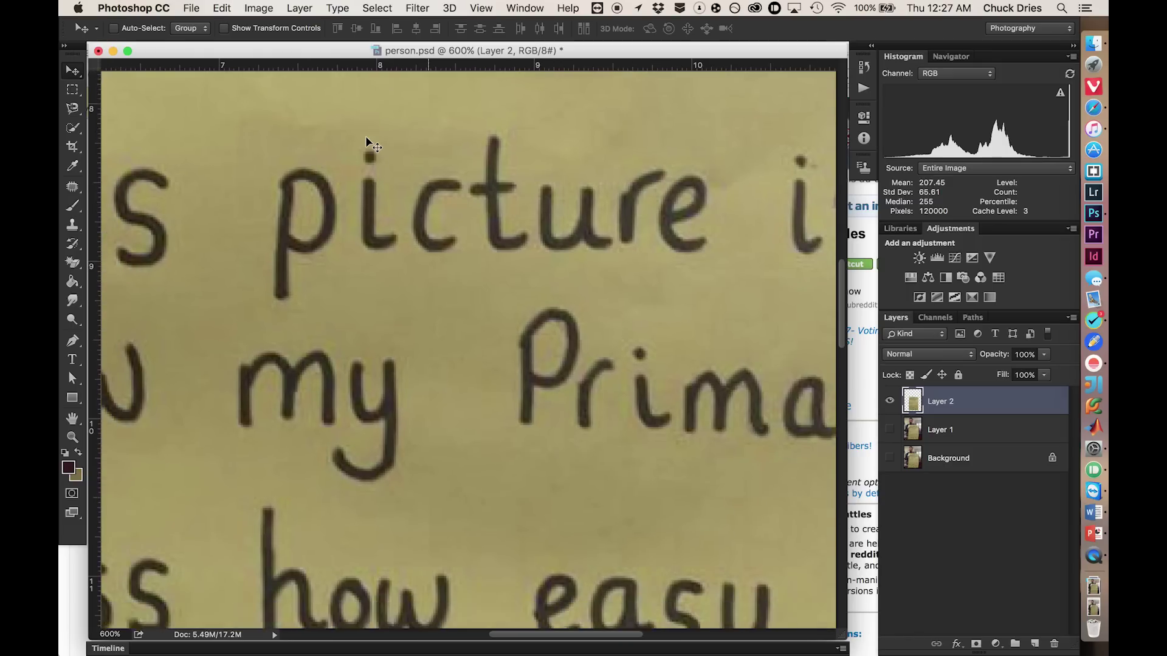
# Step: Open Select > Color Range and sample an initial ink colour on the sign
pyautogui.click(369, 7)
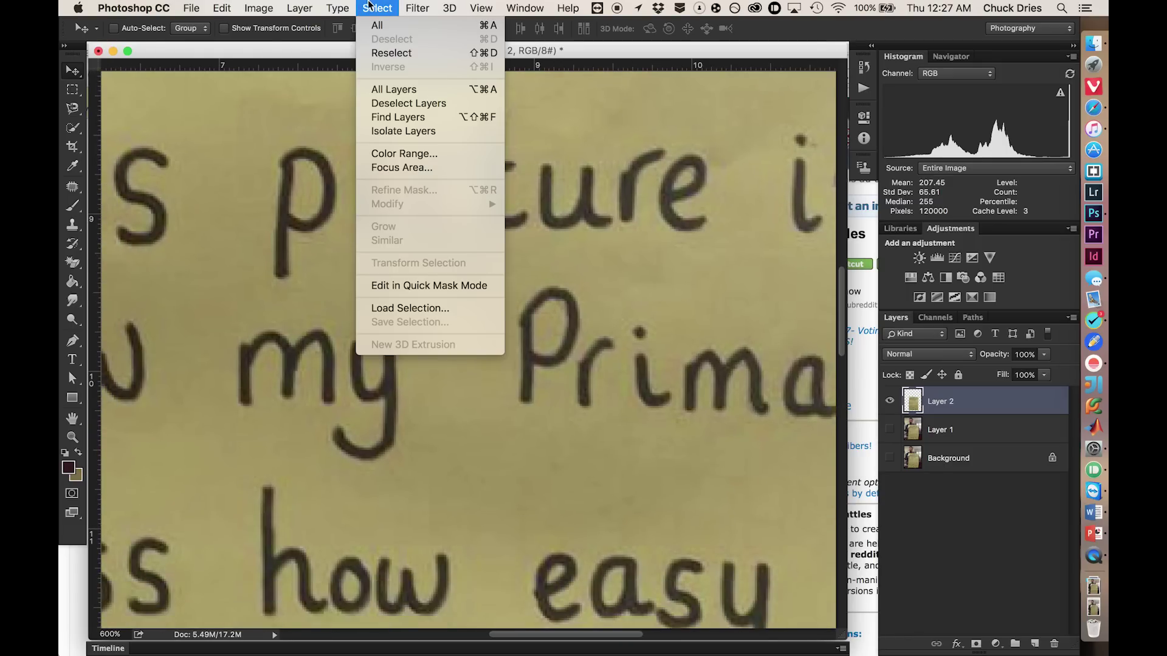
pyautogui.click(428, 156)
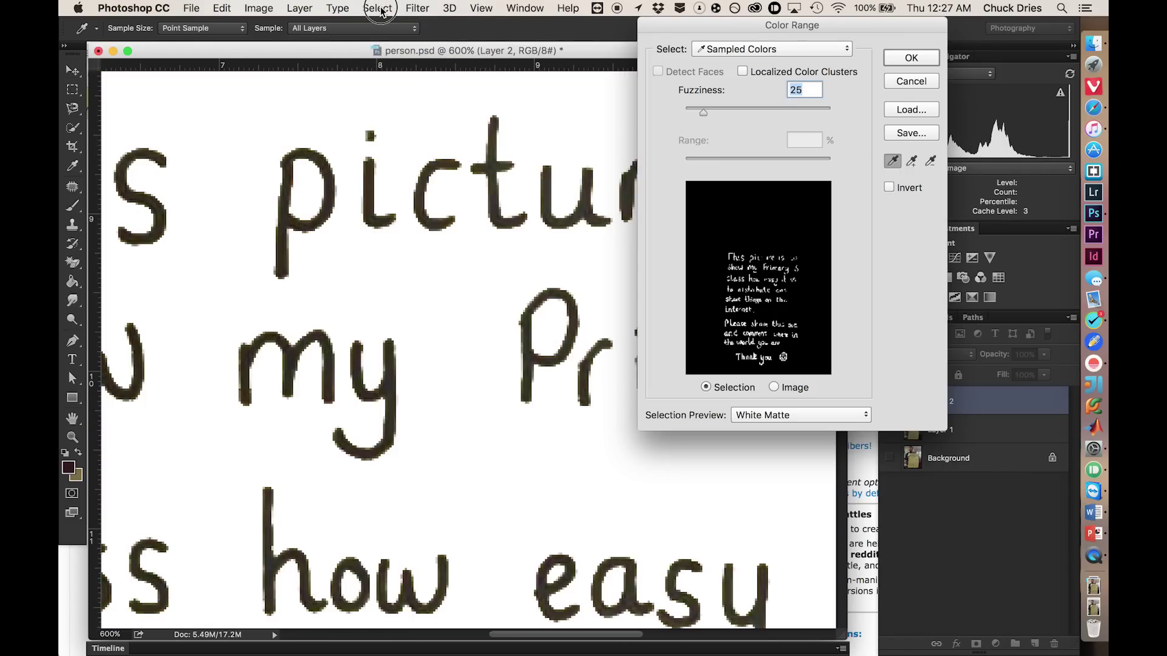
pyautogui.click(380, 9)
pyautogui.click(746, 178)
pyautogui.click(494, 201)
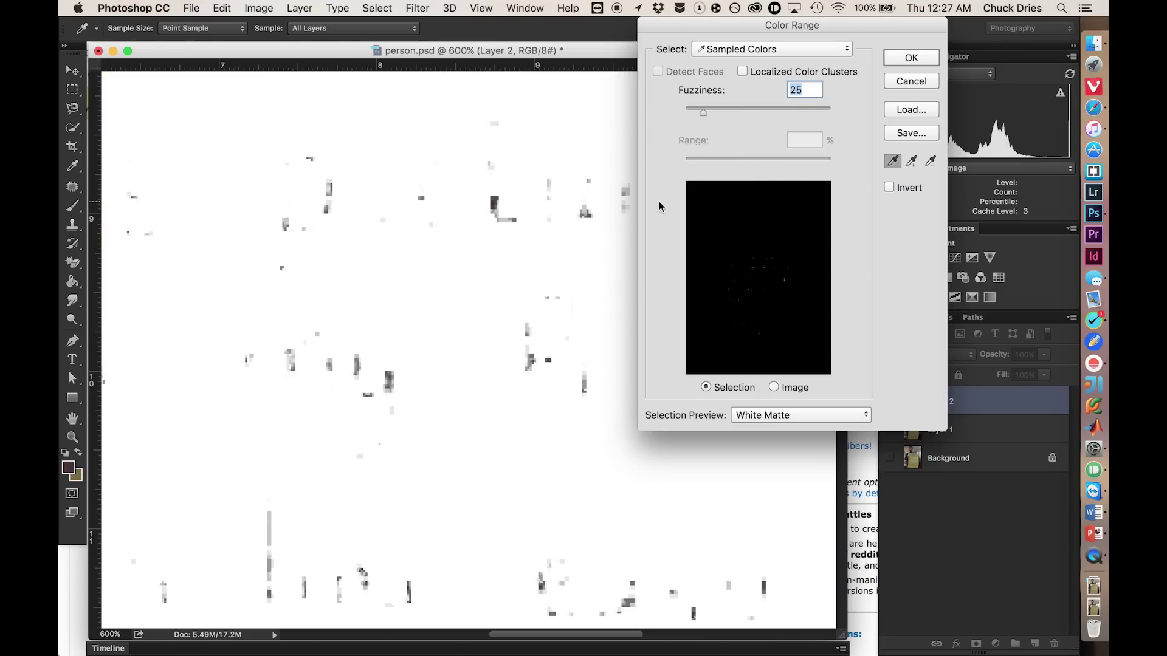
pyautogui.scroll(3, 661, 206)
pyautogui.click(743, 416)
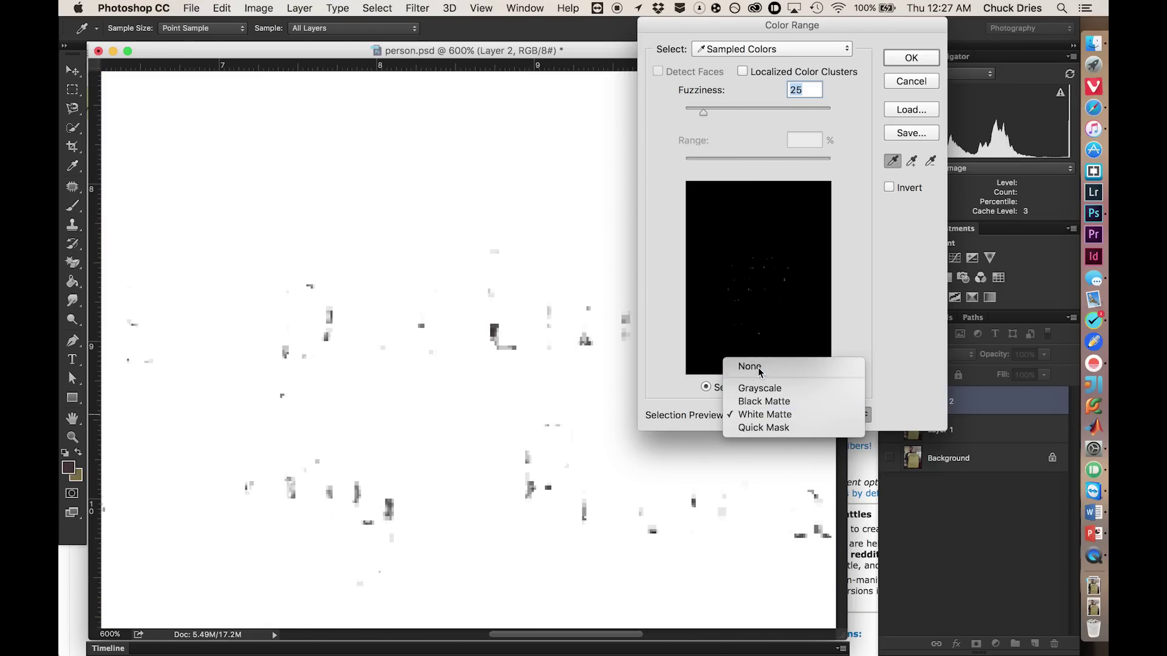
pyautogui.click(749, 364)
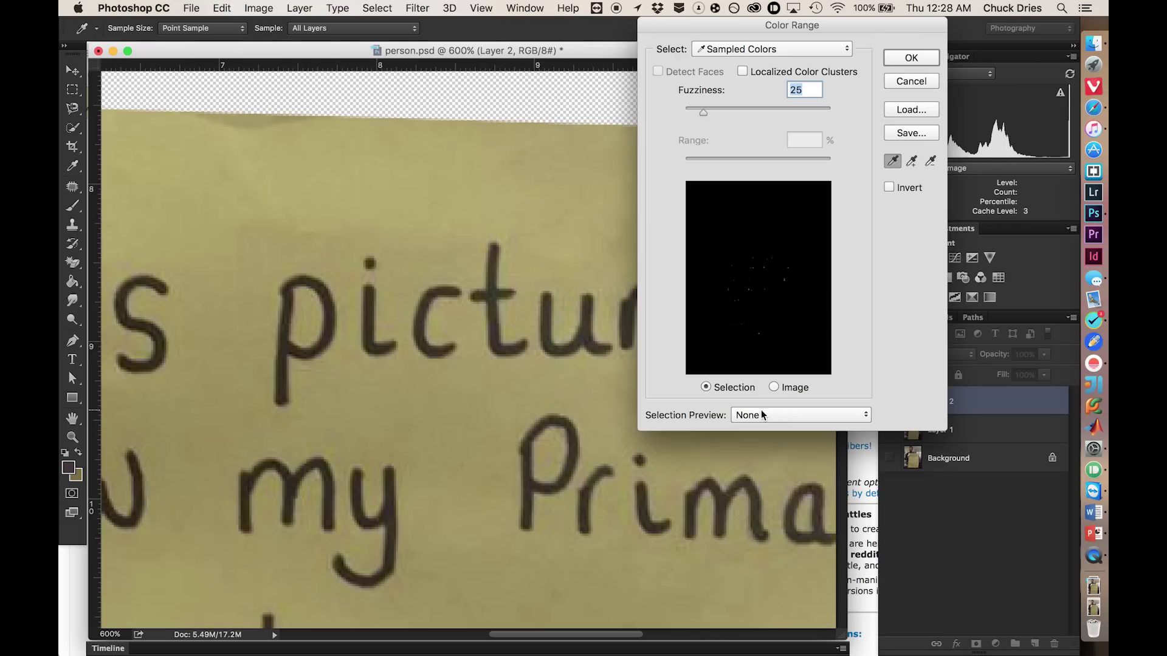
# Step: Reactivate the sampler and preview the Color Range selection against white
pyautogui.click(893, 161)
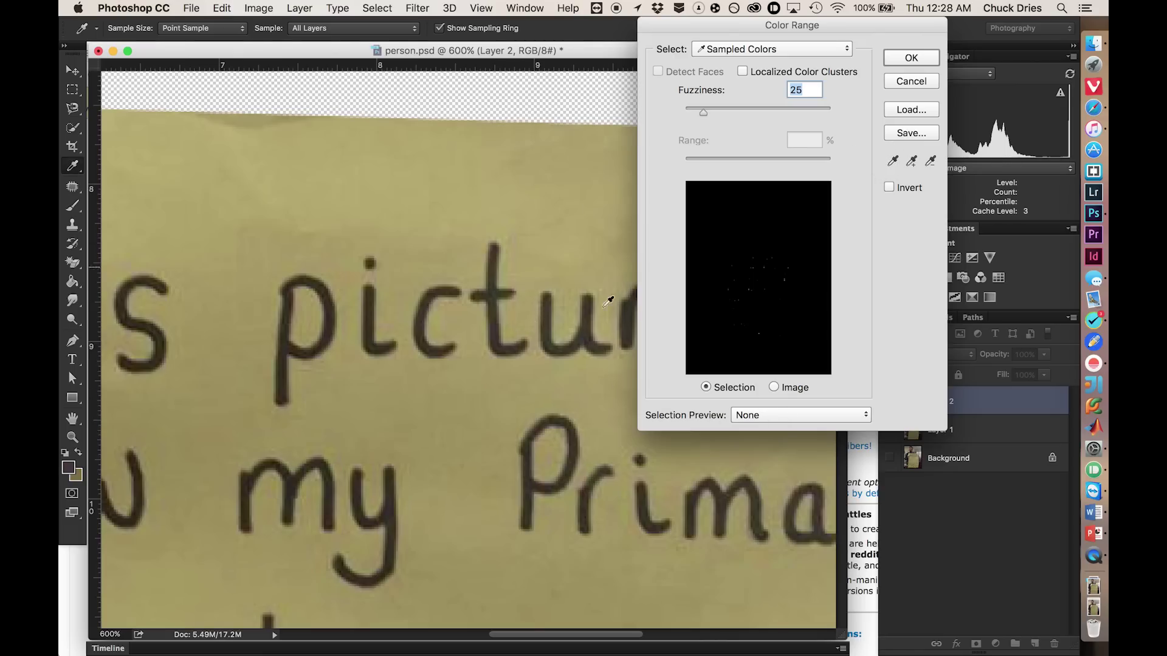
pyautogui.click(892, 162)
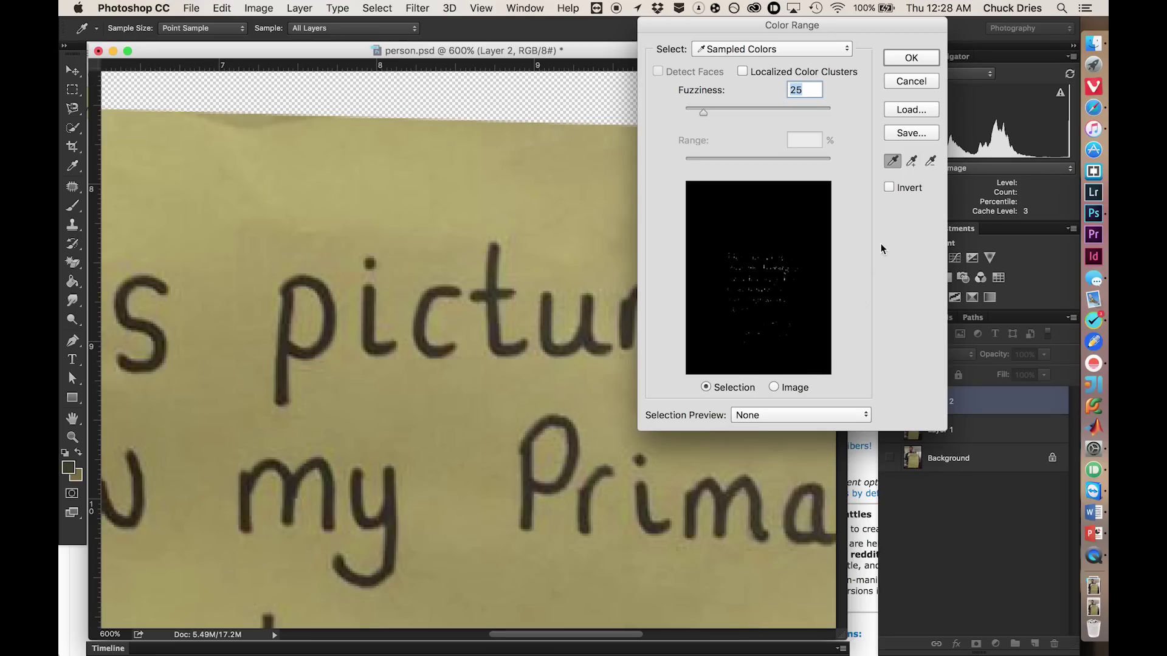
pyautogui.click(762, 424)
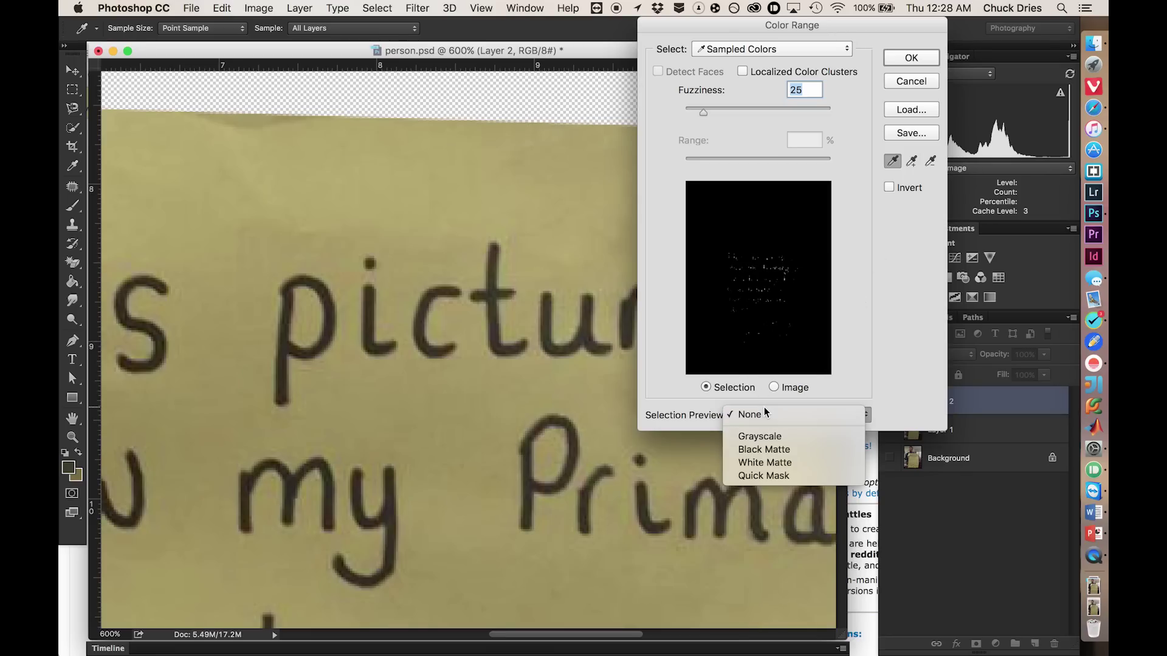
pyautogui.click(792, 461)
pyautogui.hscroll(1, 503, 288)
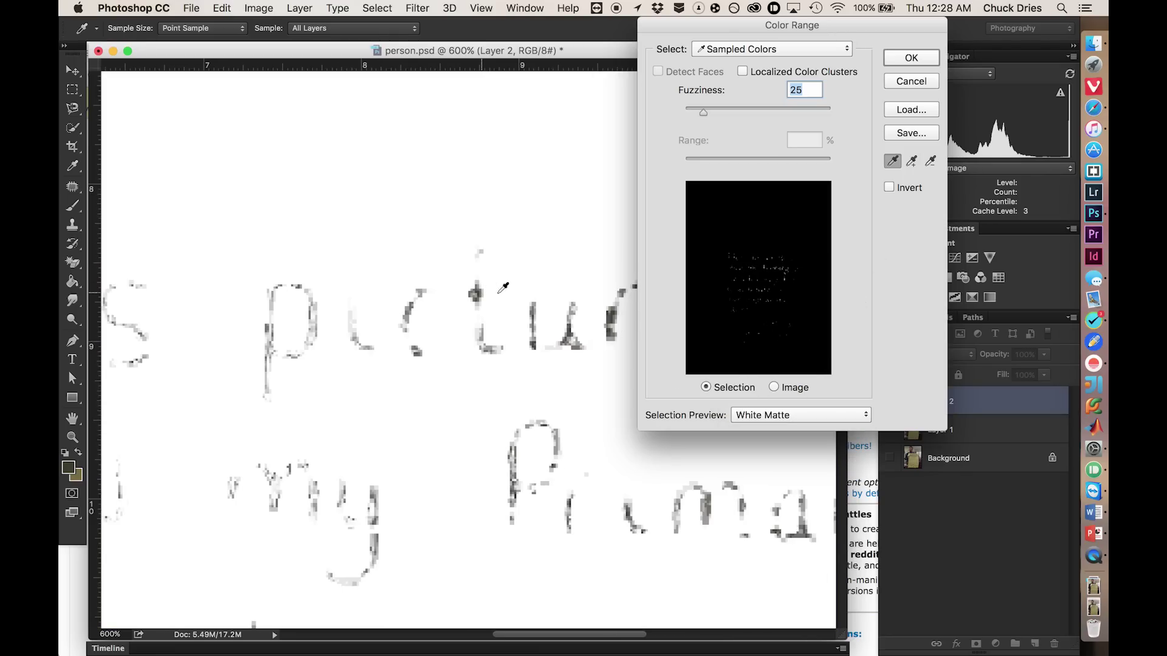
# Step: Add the t and i strokes' ink to the sample, trying fuzziness 73
pyautogui.click(912, 163)
pyautogui.click(480, 311)
pyautogui.click(481, 332)
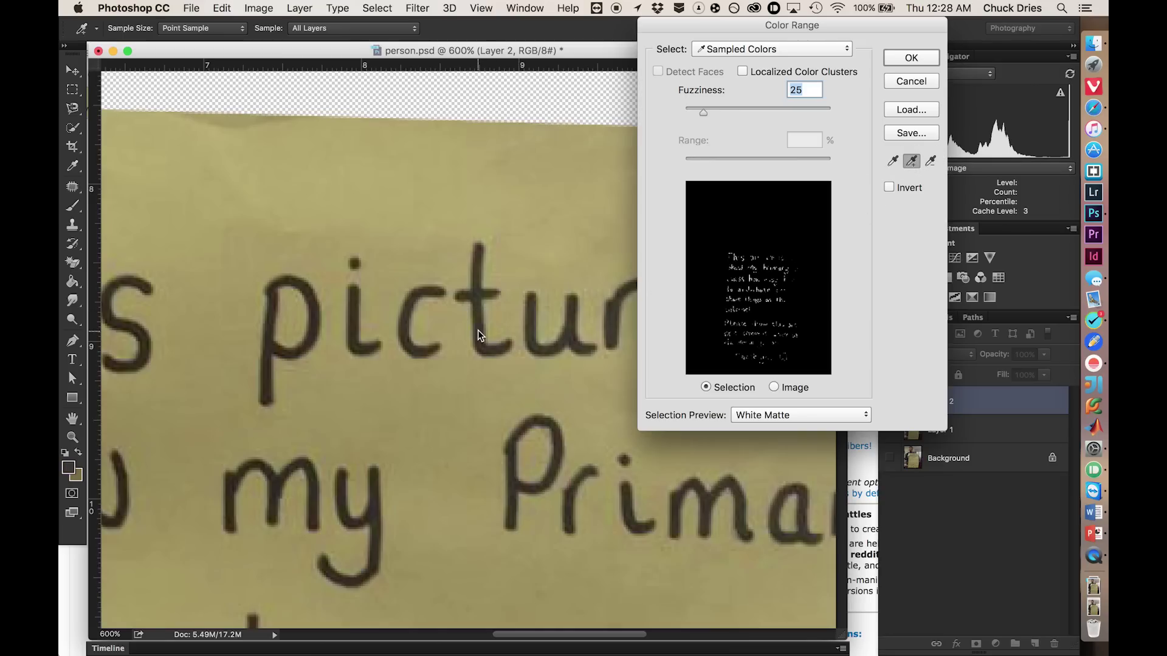
pyautogui.click(491, 353)
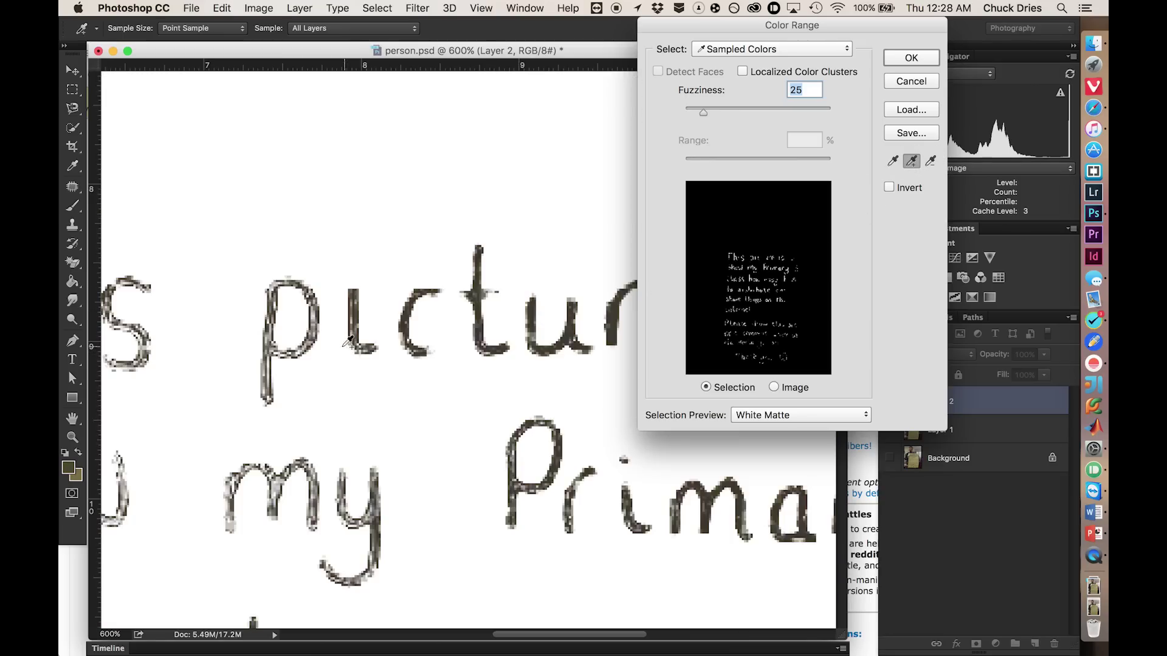
pyautogui.click(363, 345)
pyautogui.click(738, 104)
pyautogui.hscroll(-10, 596, 310)
pyautogui.scroll(-5, 596, 310)
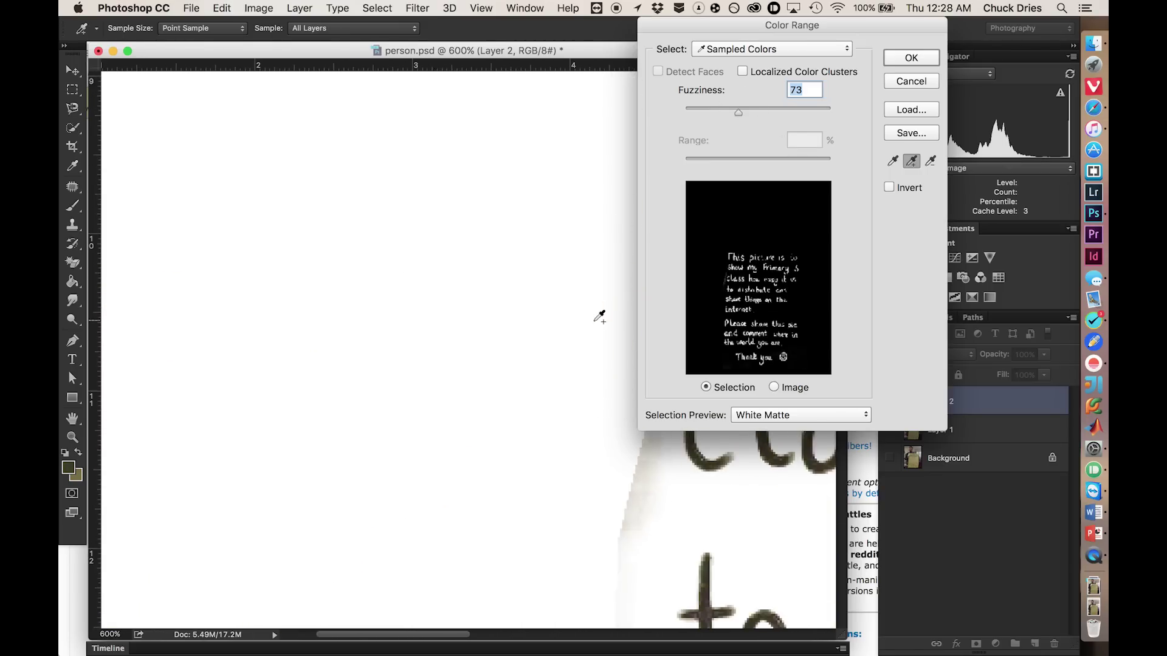
pyautogui.scroll(-10, 599, 316)
pyautogui.hscroll(15, 598, 316)
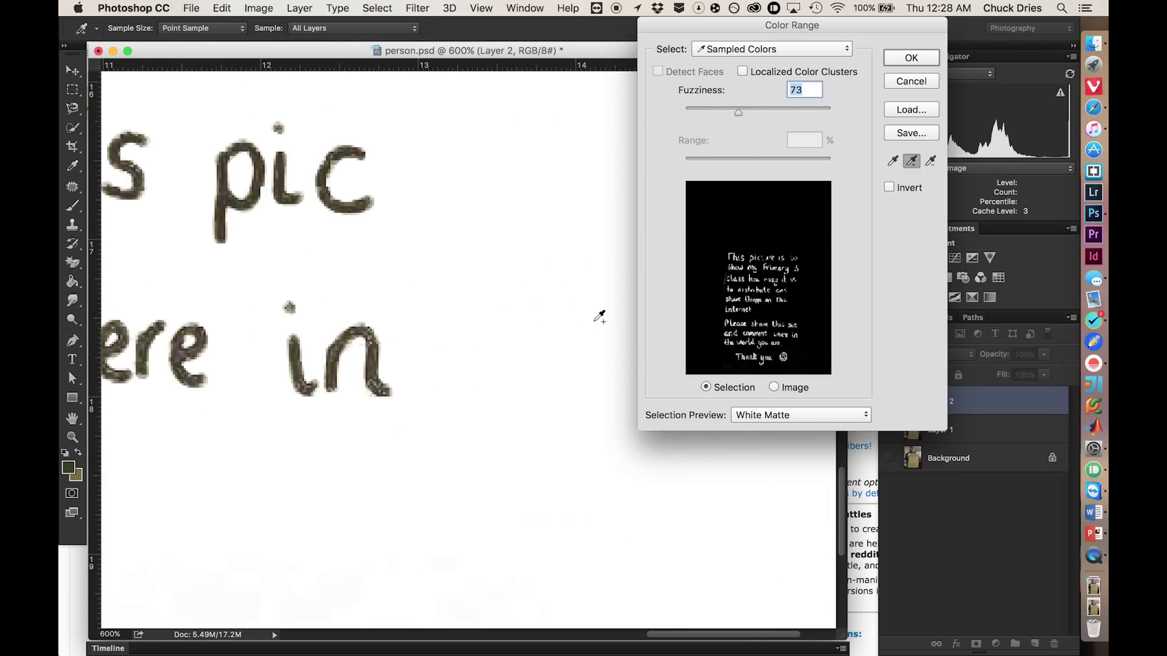
pyautogui.scroll(-10, 598, 315)
pyautogui.hscroll(-8, 598, 316)
pyautogui.hscroll(4, 599, 316)
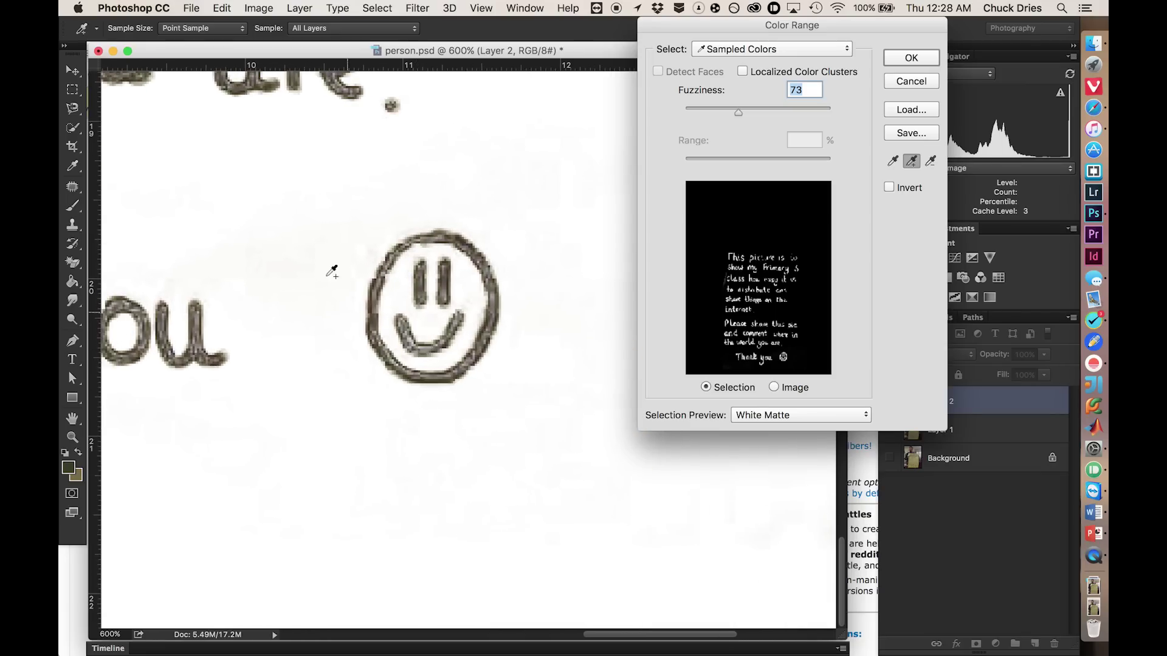
# Step: Lower fuzziness back to 25 and add the smiley, n and k strokes' ink
pyautogui.click(702, 108)
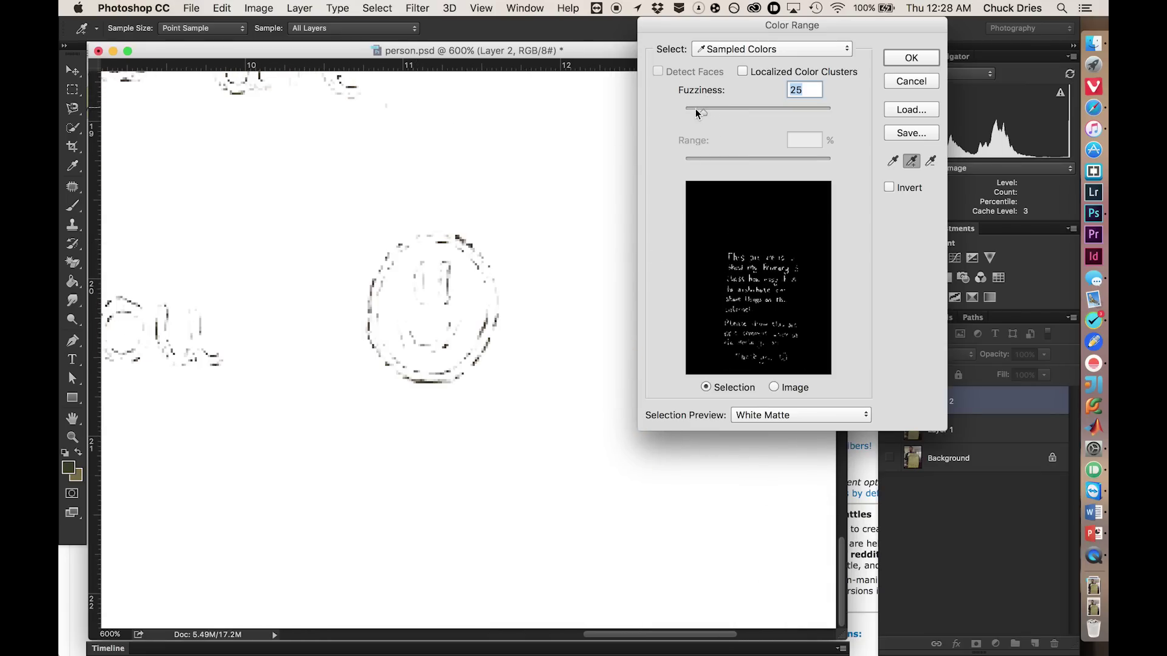
pyautogui.click(468, 244)
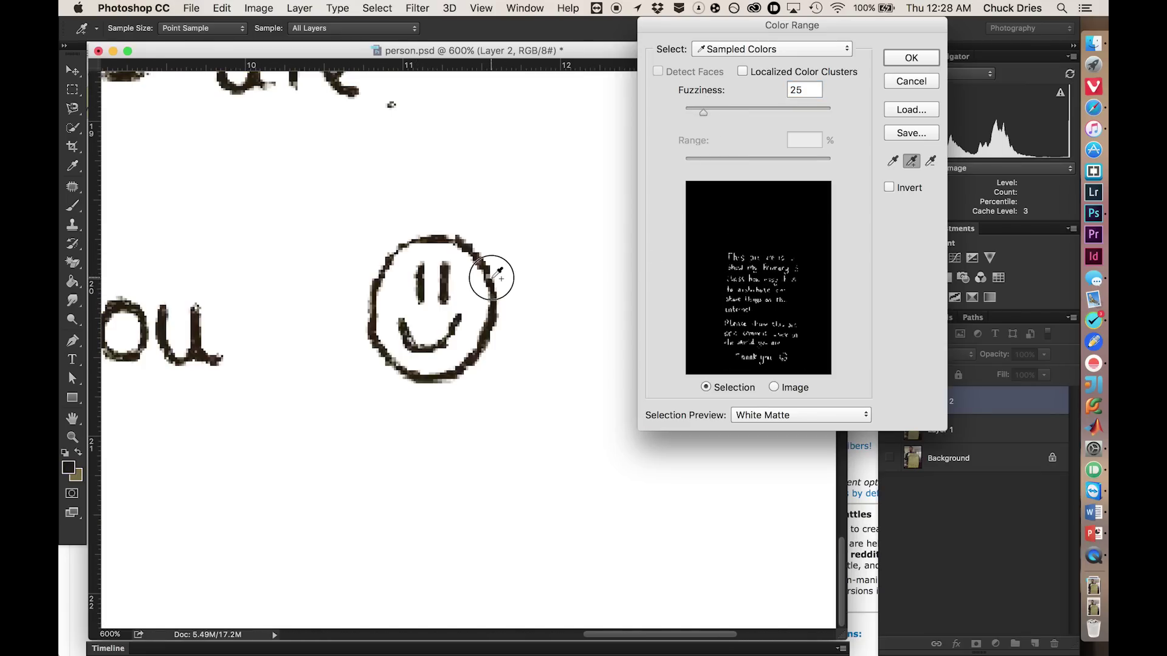
pyautogui.click(492, 277)
pyautogui.hscroll(-10, 488, 276)
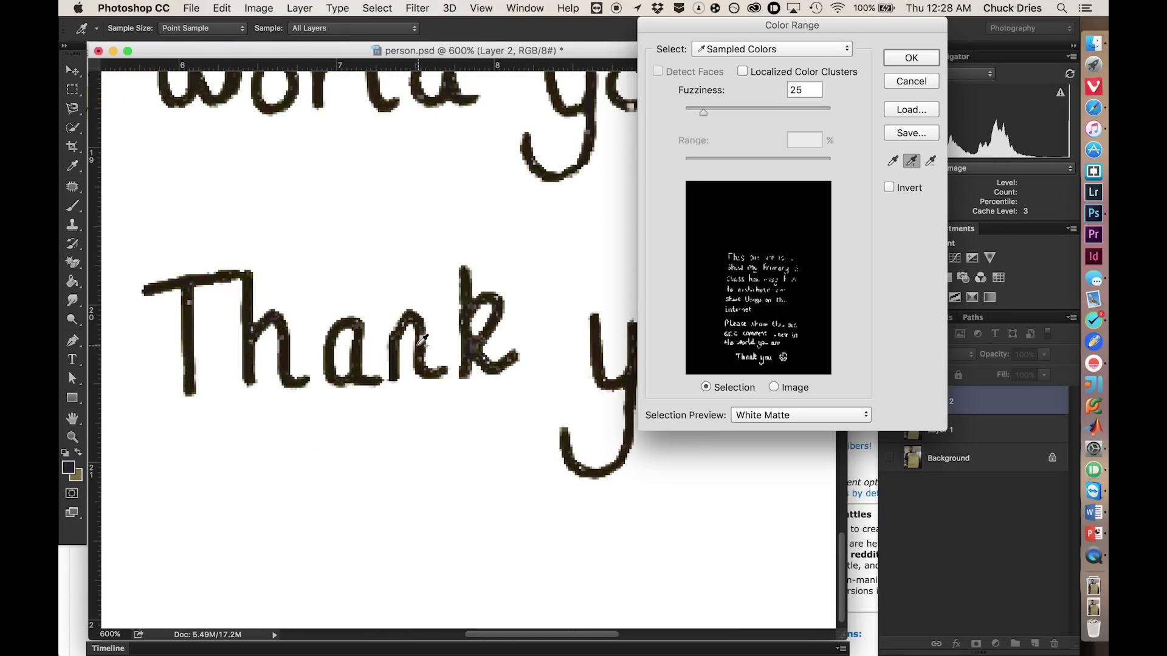
pyautogui.click(425, 333)
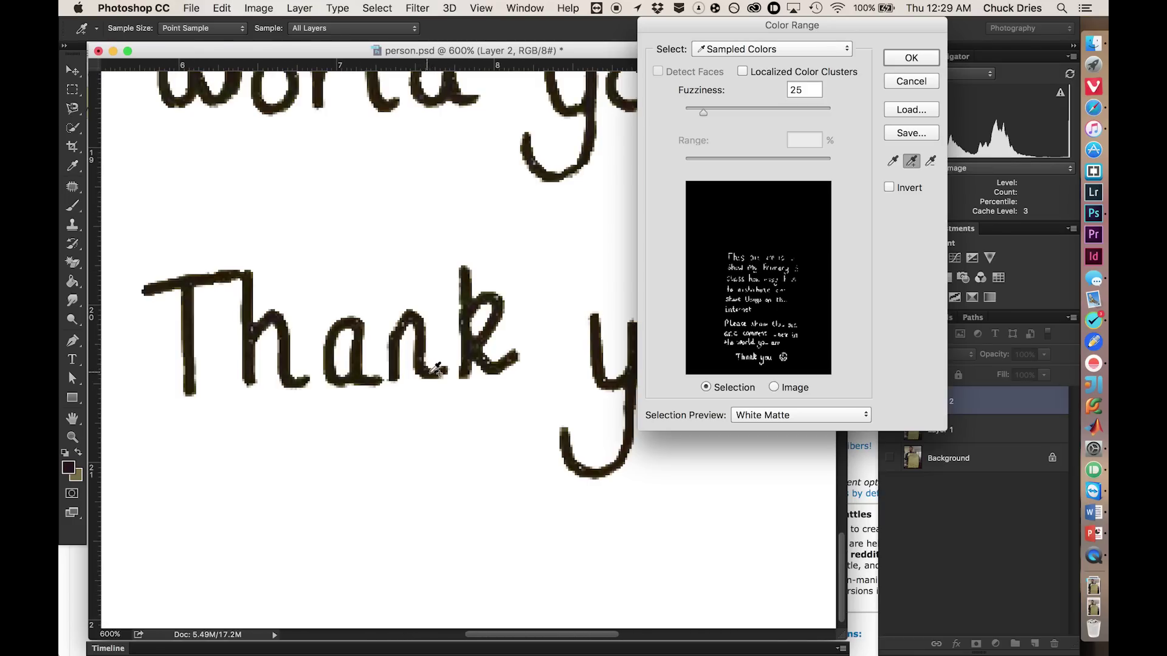
pyautogui.click(490, 357)
pyautogui.click(483, 361)
pyautogui.click(468, 302)
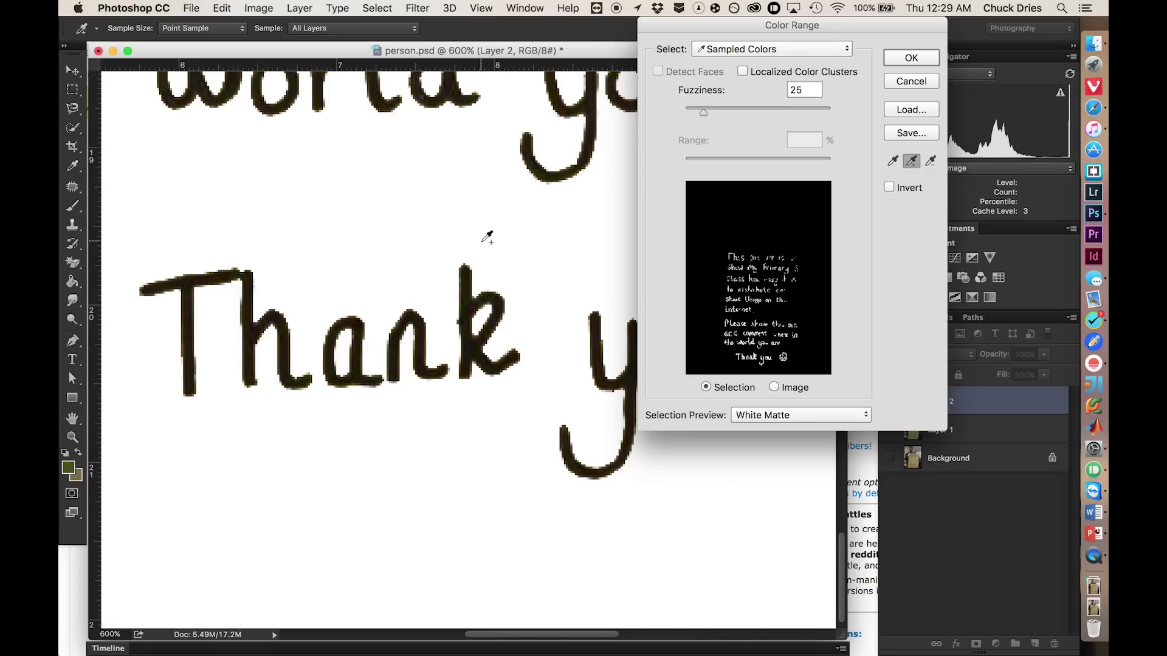
pyautogui.scroll(8, 487, 237)
pyautogui.scroll(15, 487, 237)
pyautogui.hscroll(-4, 487, 237)
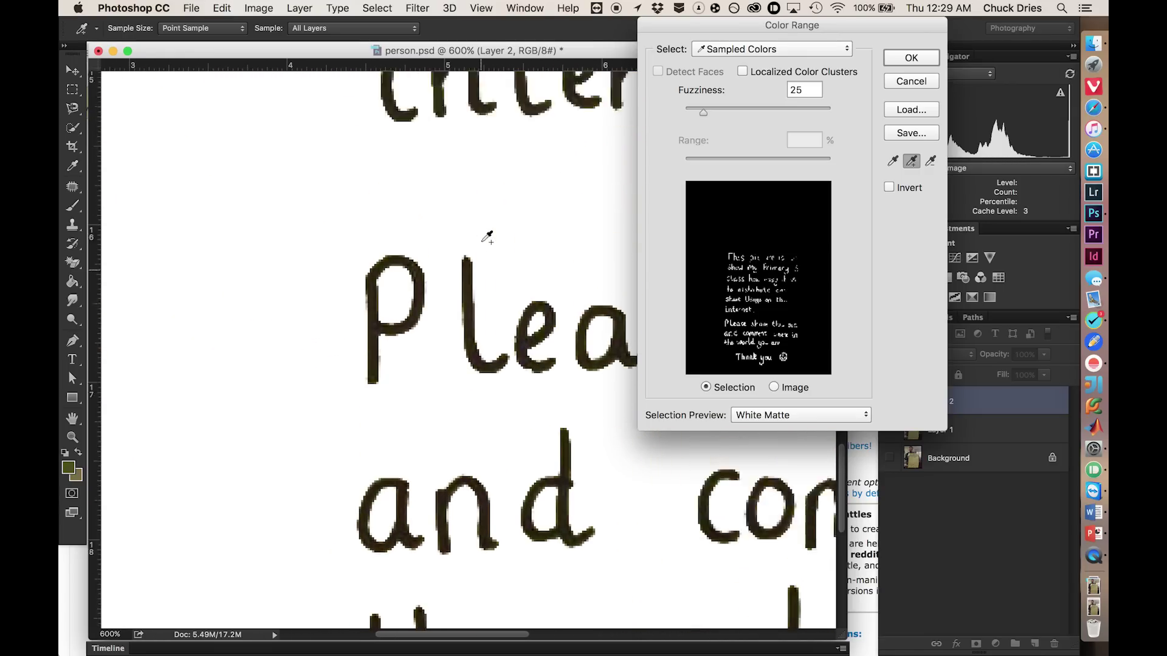
pyautogui.scroll(10, 487, 237)
pyautogui.hscroll(5, 487, 237)
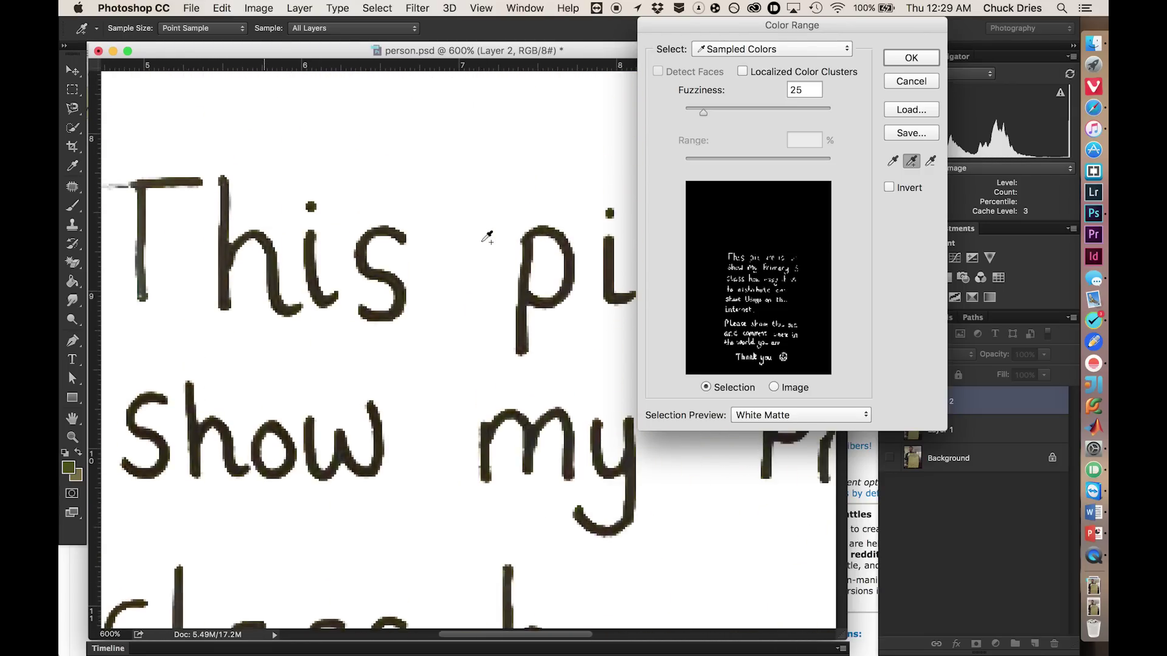
pyautogui.hscroll(-2, 477, 237)
pyautogui.scroll(-15, 425, 255)
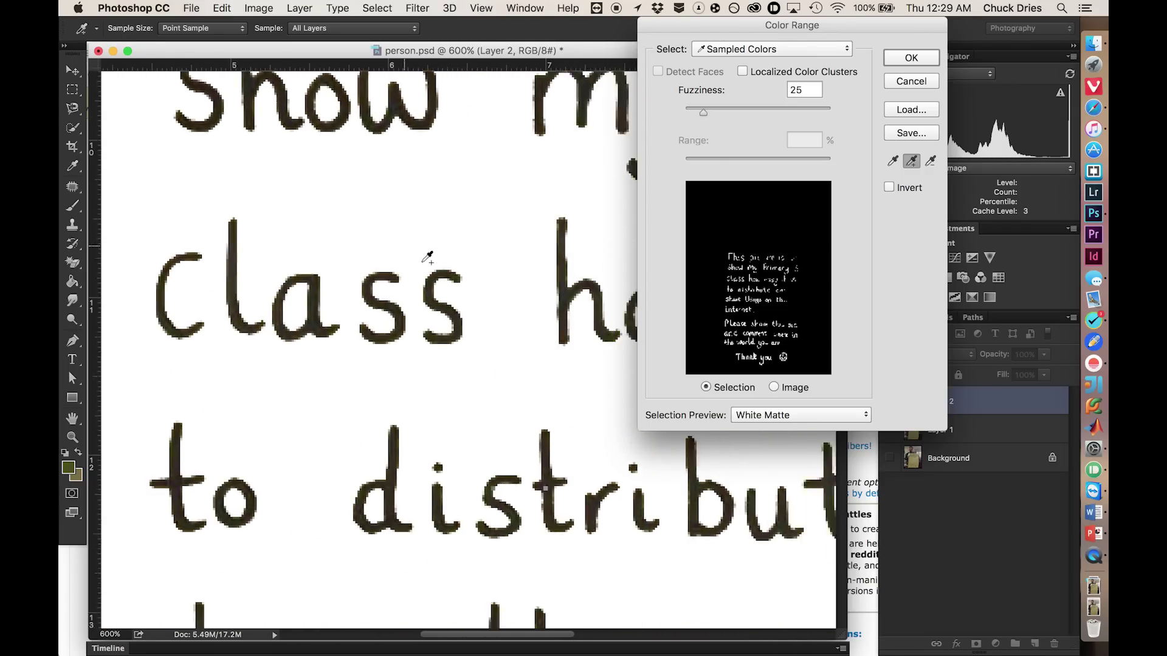
pyautogui.hscroll(5, 425, 255)
# Step: Add more ink shades from the s, o and other letter strokes to the sample
pyautogui.click(351, 325)
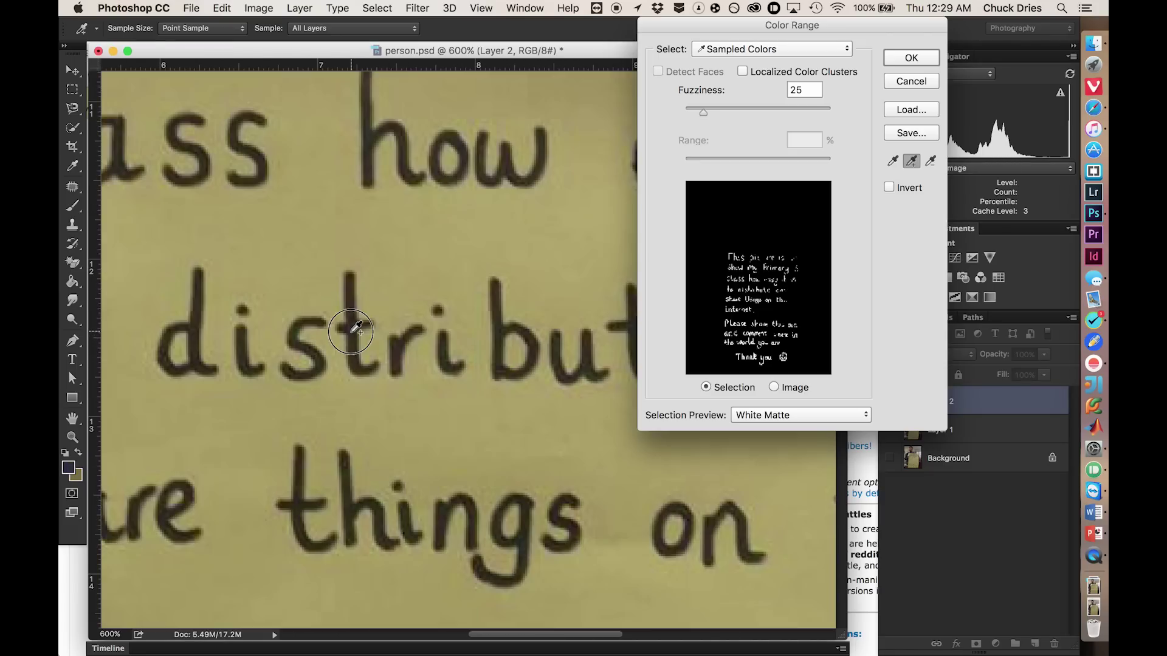
pyautogui.scroll(-8, 467, 364)
pyautogui.hscroll(5, 467, 364)
pyautogui.scroll(15, 467, 363)
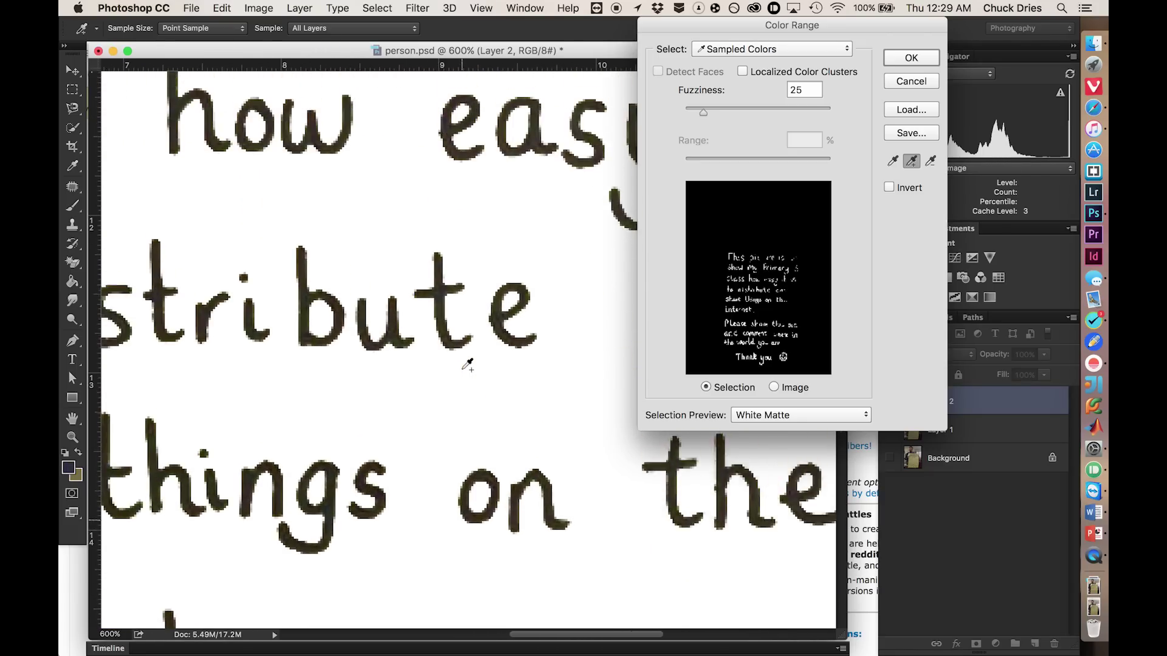
pyautogui.hscroll(5, 467, 363)
pyautogui.scroll(-4, 467, 363)
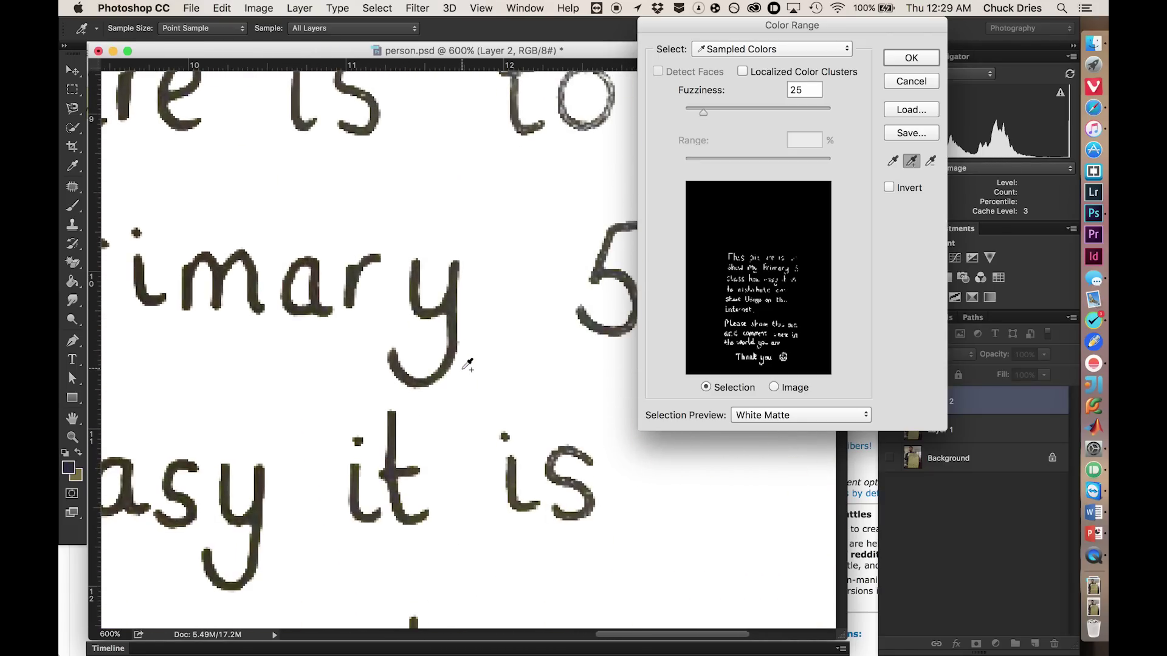
pyautogui.click(574, 451)
pyautogui.click(555, 457)
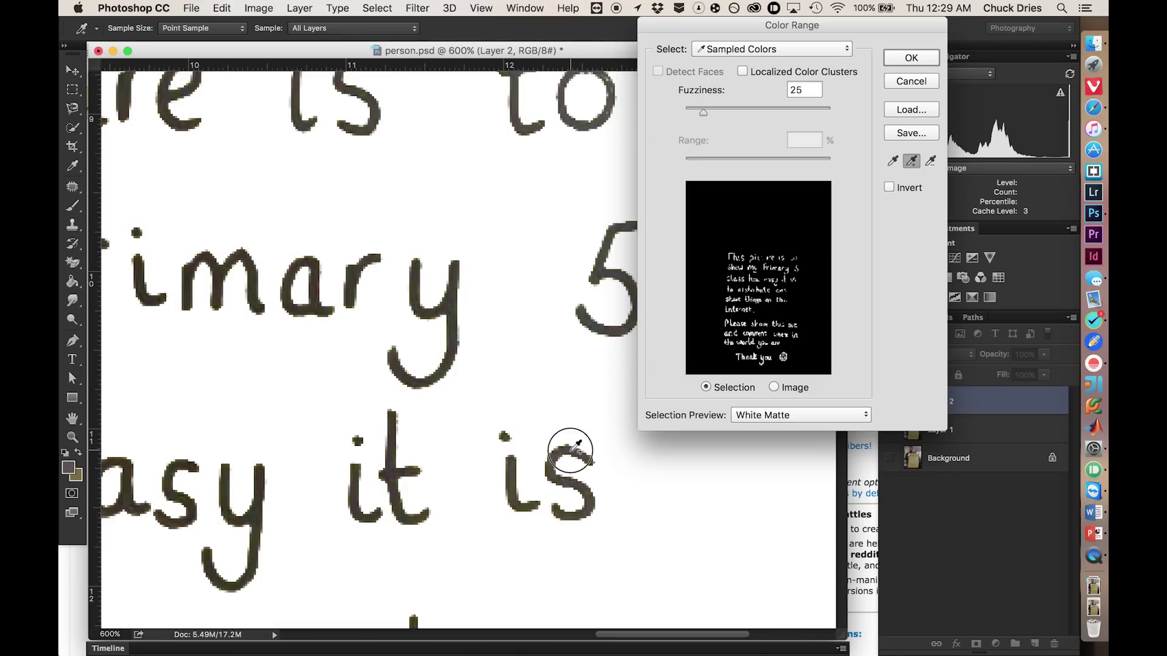
pyautogui.click(574, 451)
pyautogui.scroll(6, 523, 383)
pyautogui.hscroll(-5, 523, 383)
pyautogui.hscroll(2, 522, 383)
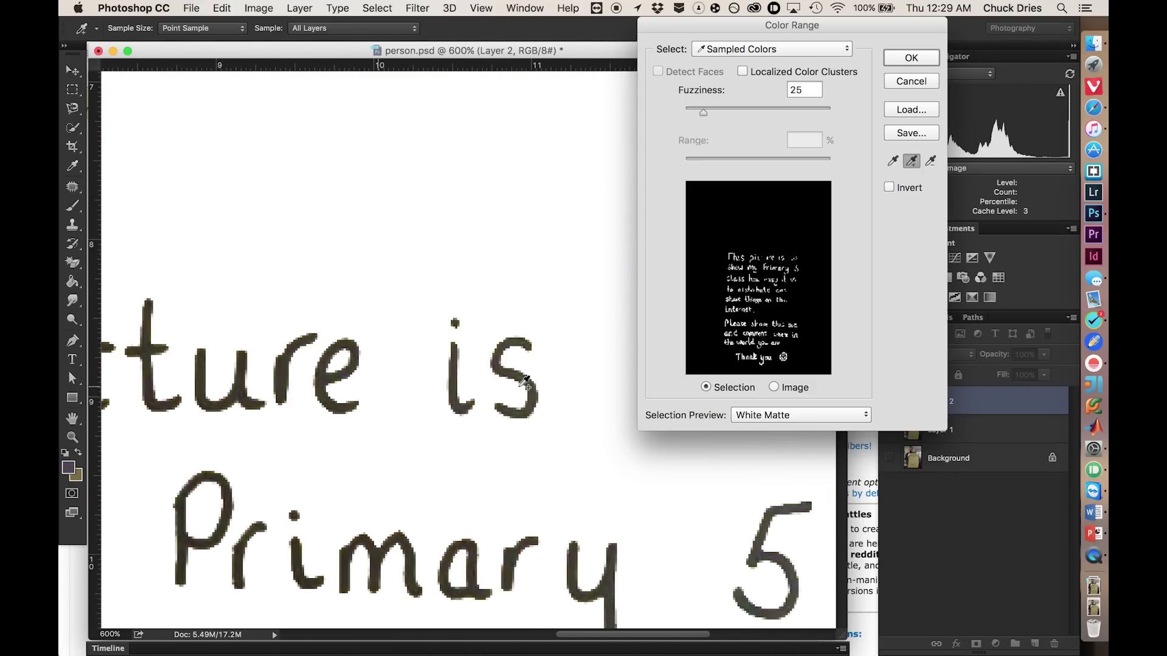
pyautogui.hscroll(2, 507, 367)
pyautogui.click(507, 374)
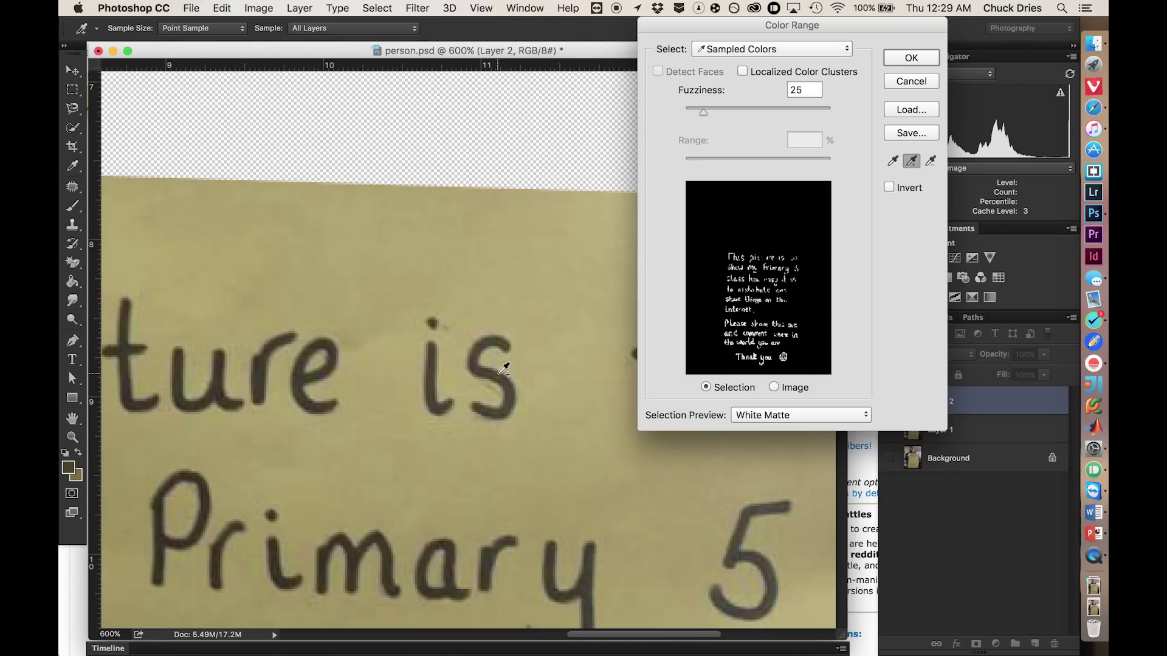
pyautogui.hscroll(-10, 504, 369)
pyautogui.scroll(1, 504, 370)
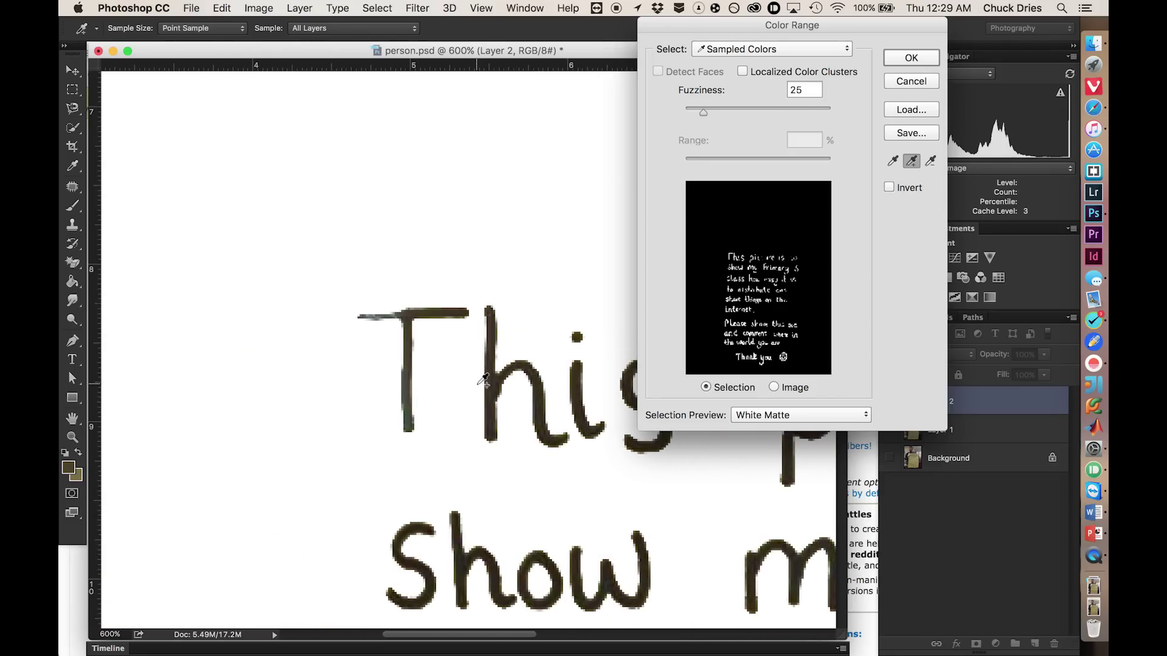
pyautogui.hscroll(10, 484, 380)
pyautogui.scroll(-3, 484, 380)
pyautogui.scroll(-10, 404, 411)
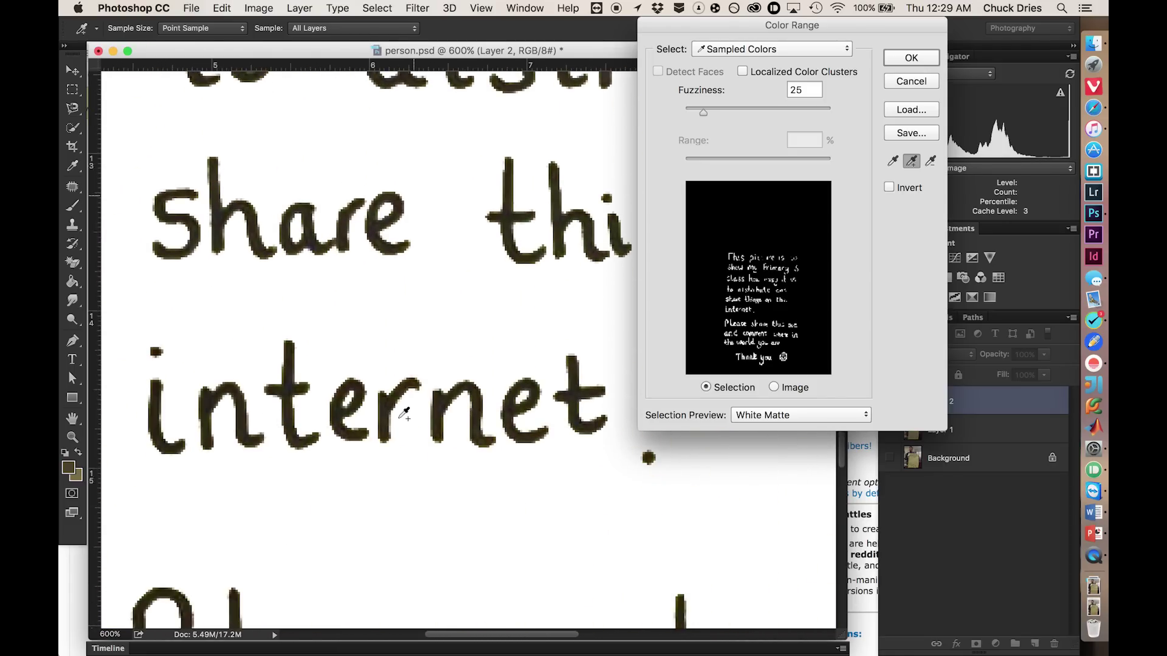
pyautogui.hscroll(6, 403, 411)
pyautogui.scroll(2, 403, 411)
pyautogui.scroll(-5, 403, 414)
pyautogui.scroll(15, 404, 413)
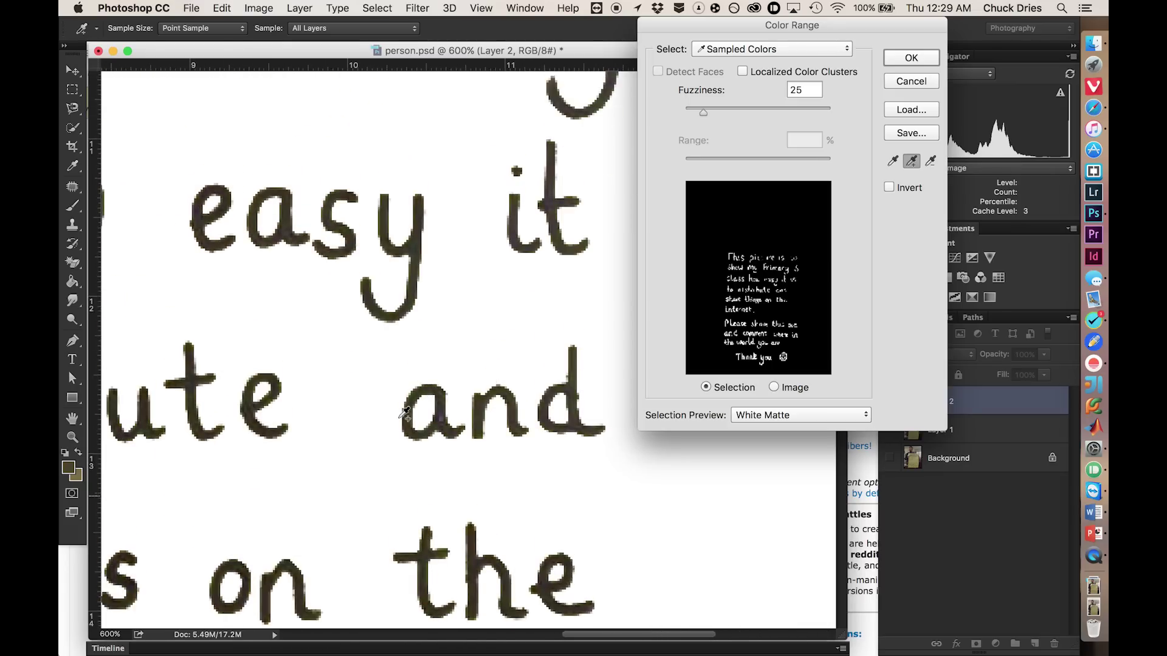
pyautogui.hscroll(4, 403, 413)
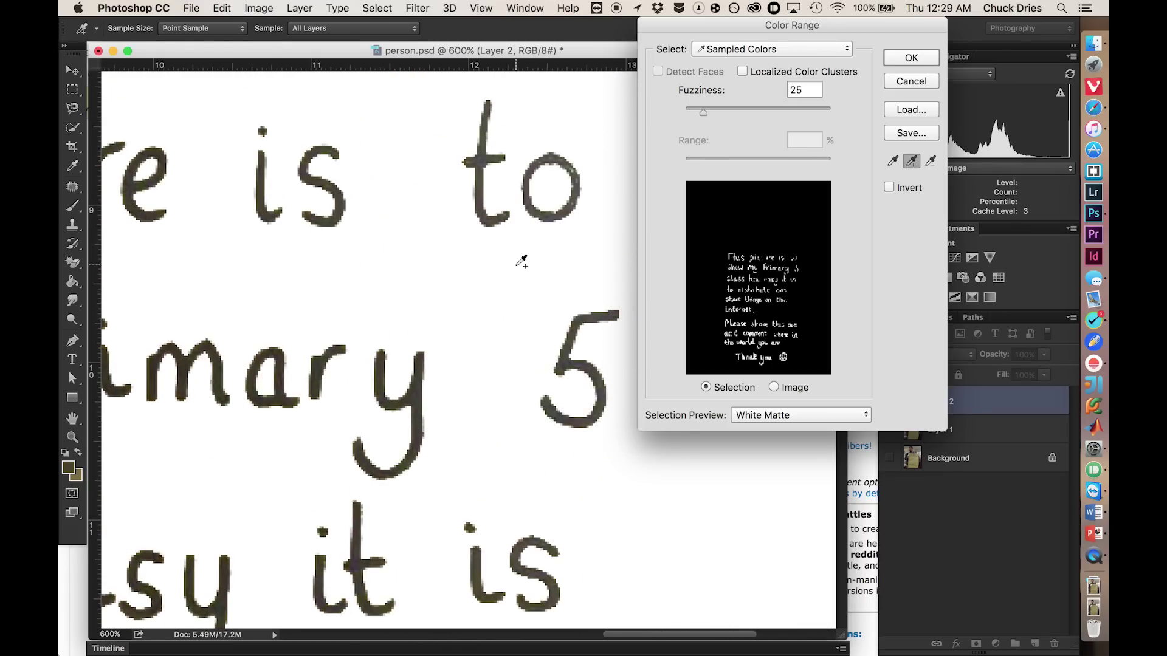
pyautogui.hscroll(11, 521, 261)
pyautogui.scroll(7, 521, 262)
pyautogui.hscroll(-11, 521, 261)
pyautogui.scroll(-3, 521, 262)
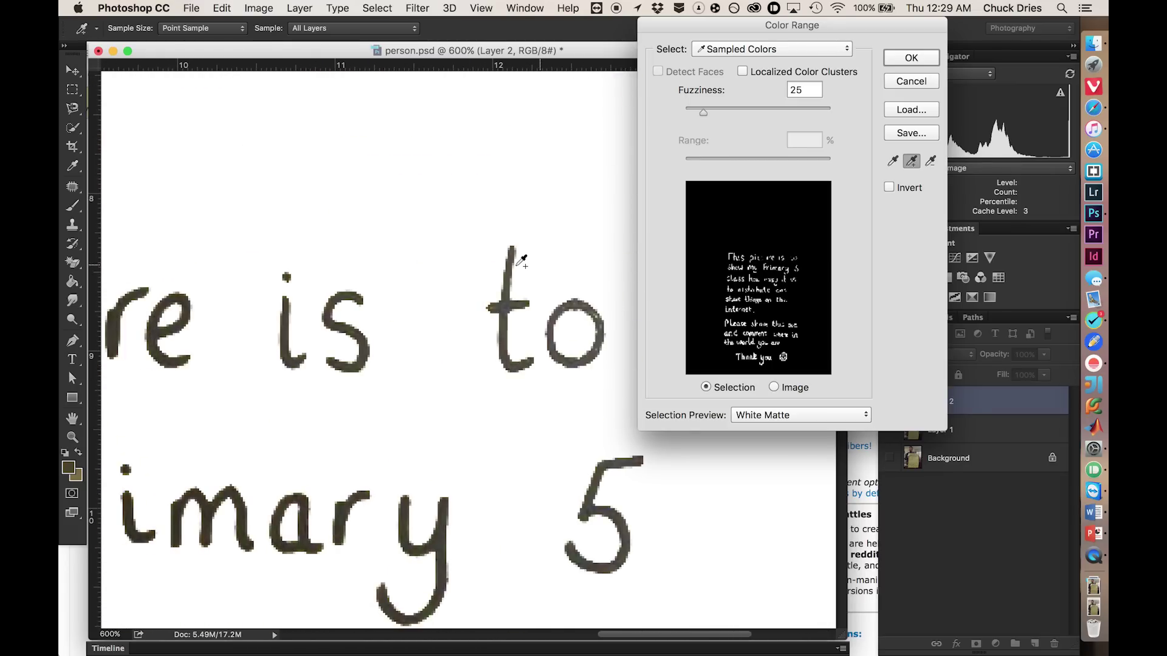
pyautogui.click(595, 315)
pyautogui.click(598, 316)
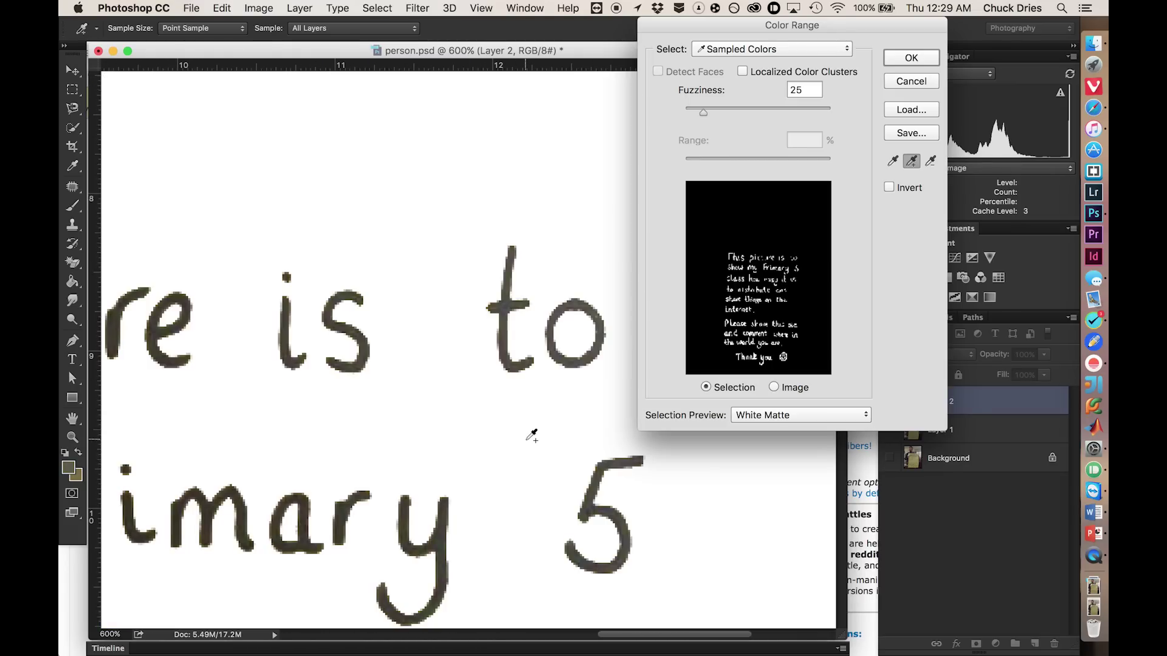
pyautogui.scroll(-10, 532, 435)
pyautogui.hscroll(-9, 531, 435)
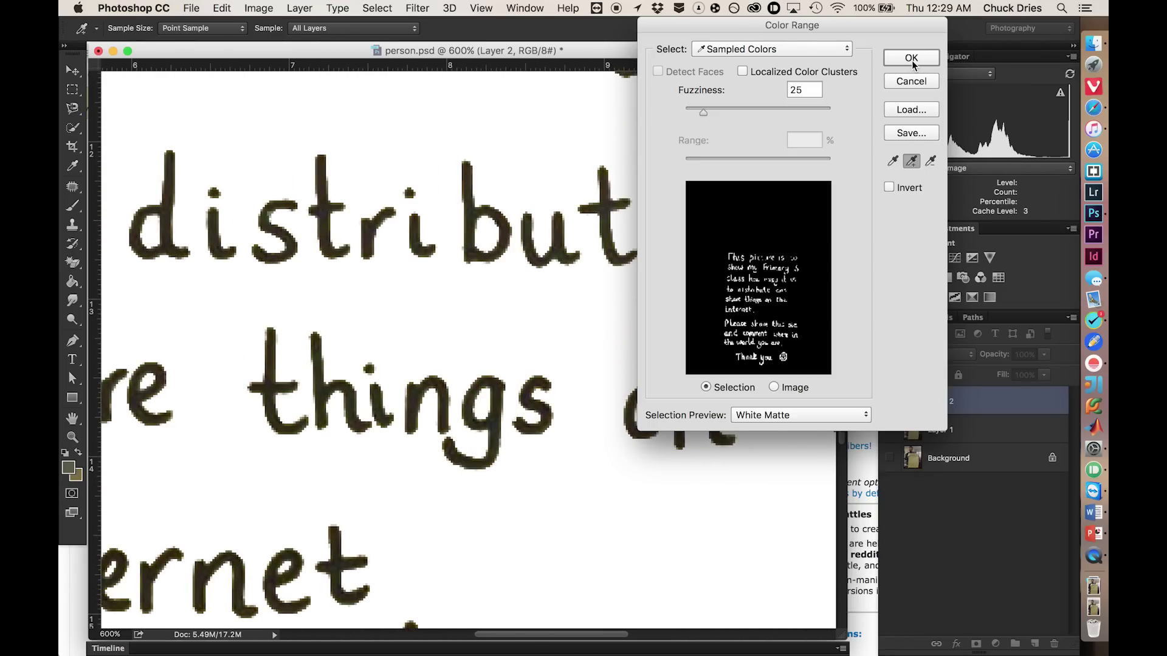
# Step: Apply the Color Range selection of the handwriting and fit the sign on screen
pyautogui.click(912, 58)
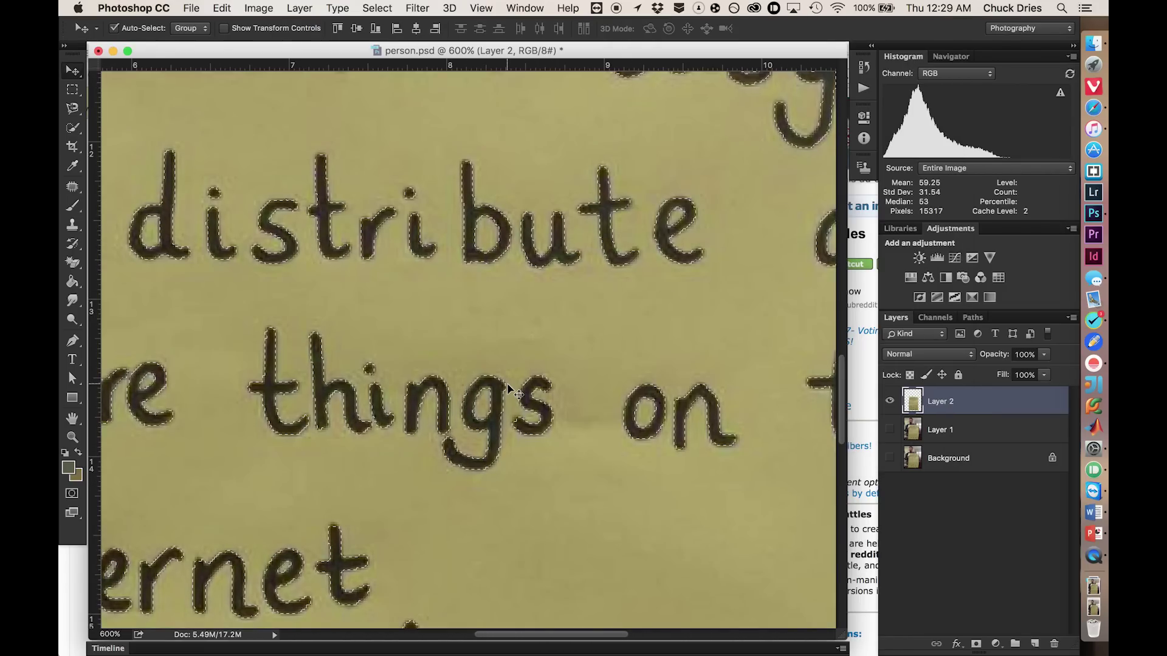
pyautogui.press('super+0')
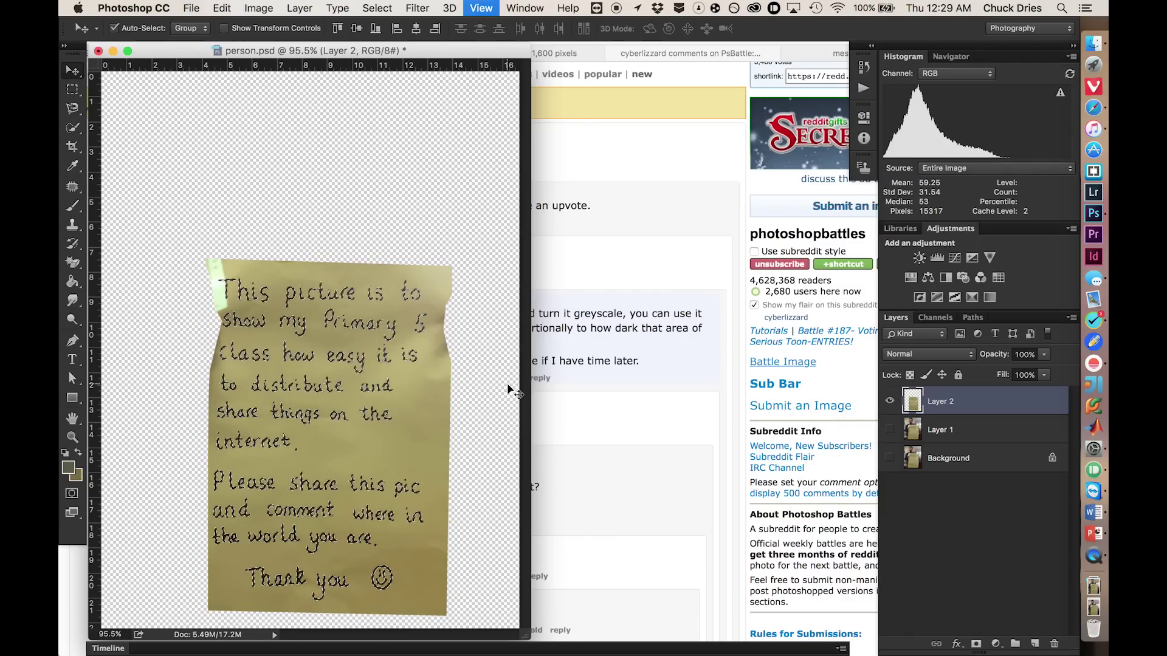
pyautogui.scroll(5, 507, 383)
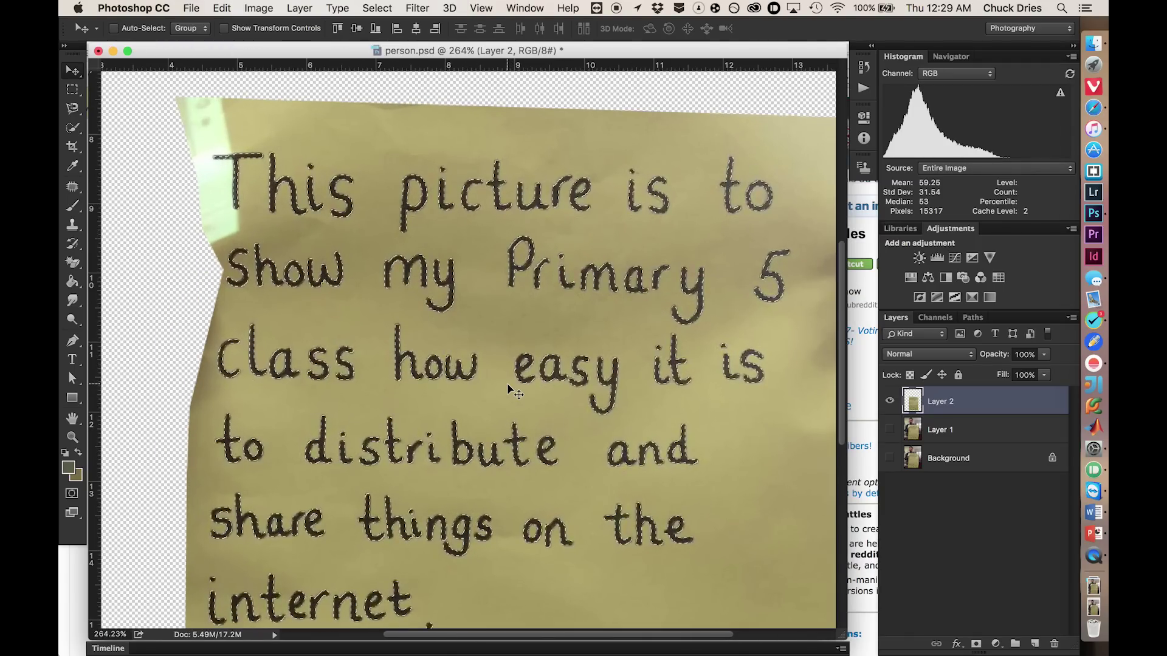
pyautogui.scroll(3, 507, 383)
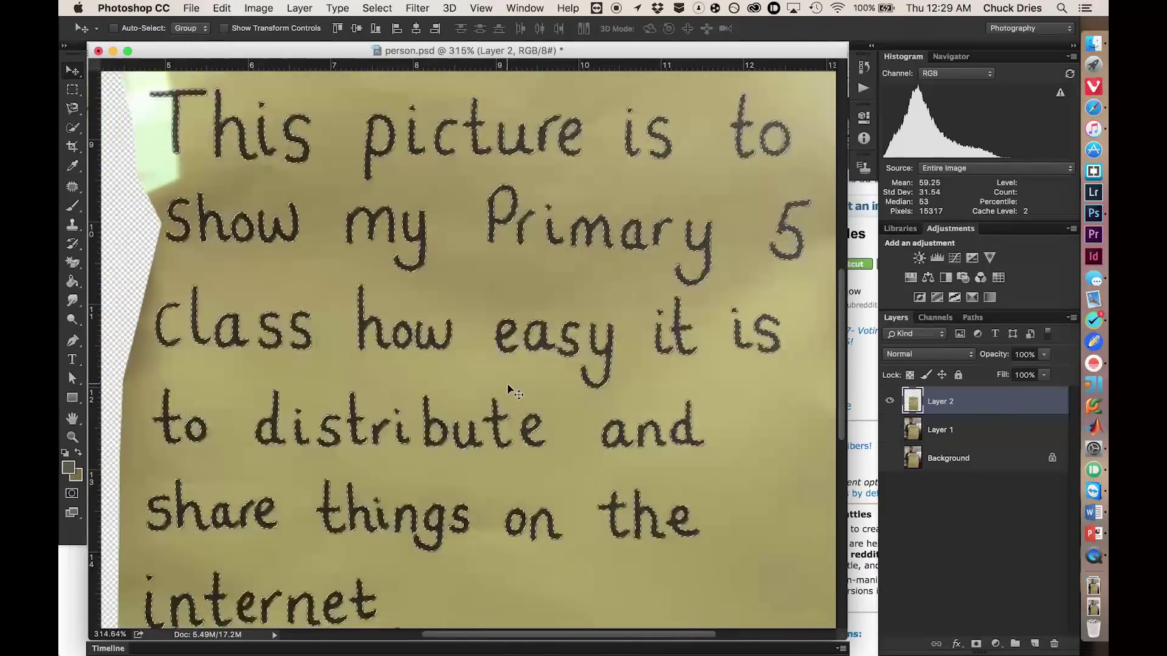
pyautogui.scroll(-2, 506, 383)
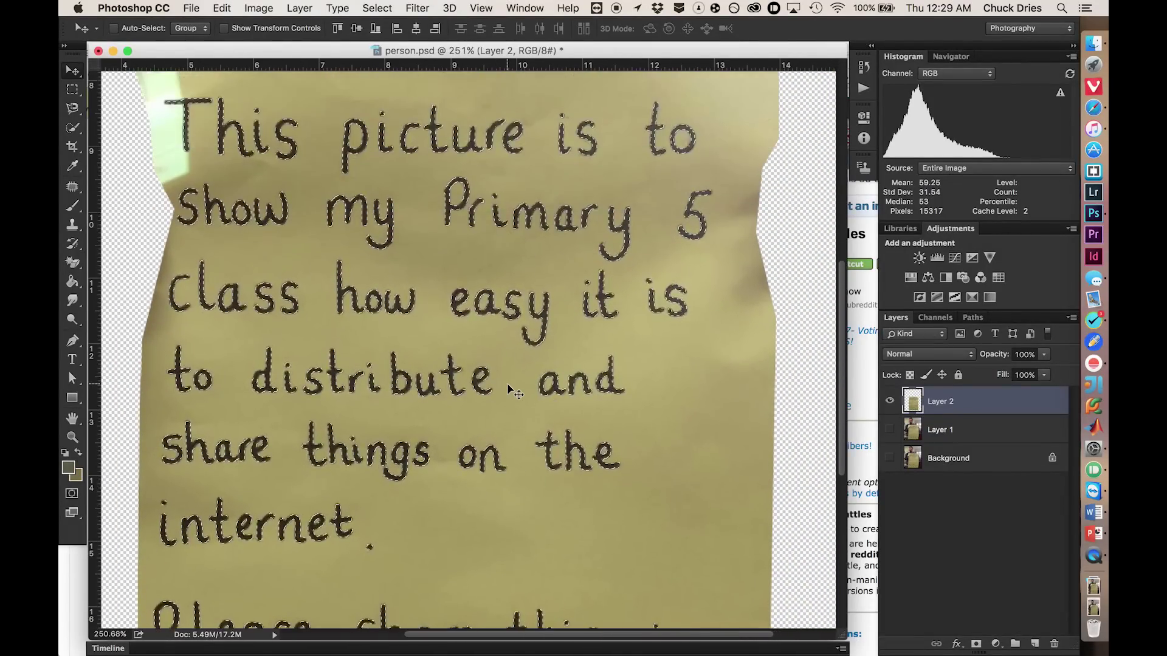
pyautogui.scroll(-1, 507, 383)
pyautogui.scroll(4, 506, 426)
# Step: Pan over the lower text lines to check the selection, then zoom in closer
pyautogui.click(505, 443)
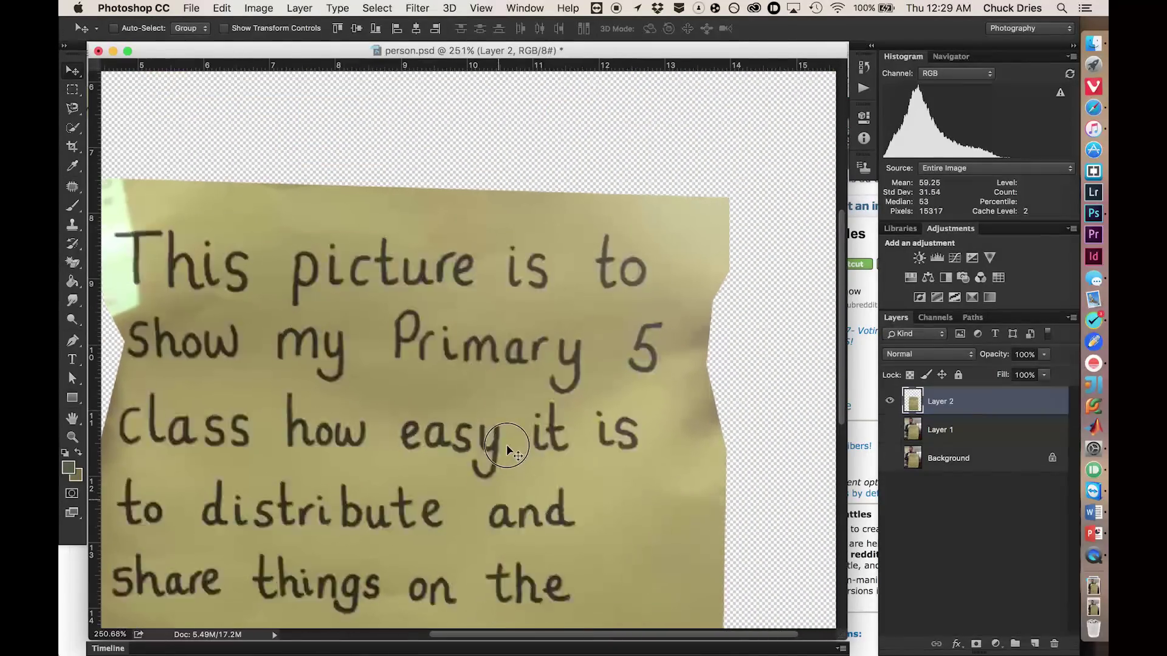
pyautogui.moveTo(508, 448); pyautogui.dragTo(626, 247)
pyautogui.moveTo(556, 426); pyautogui.dragTo(482, 326)
pyautogui.moveTo(417, 448); pyautogui.dragTo(529, 339)
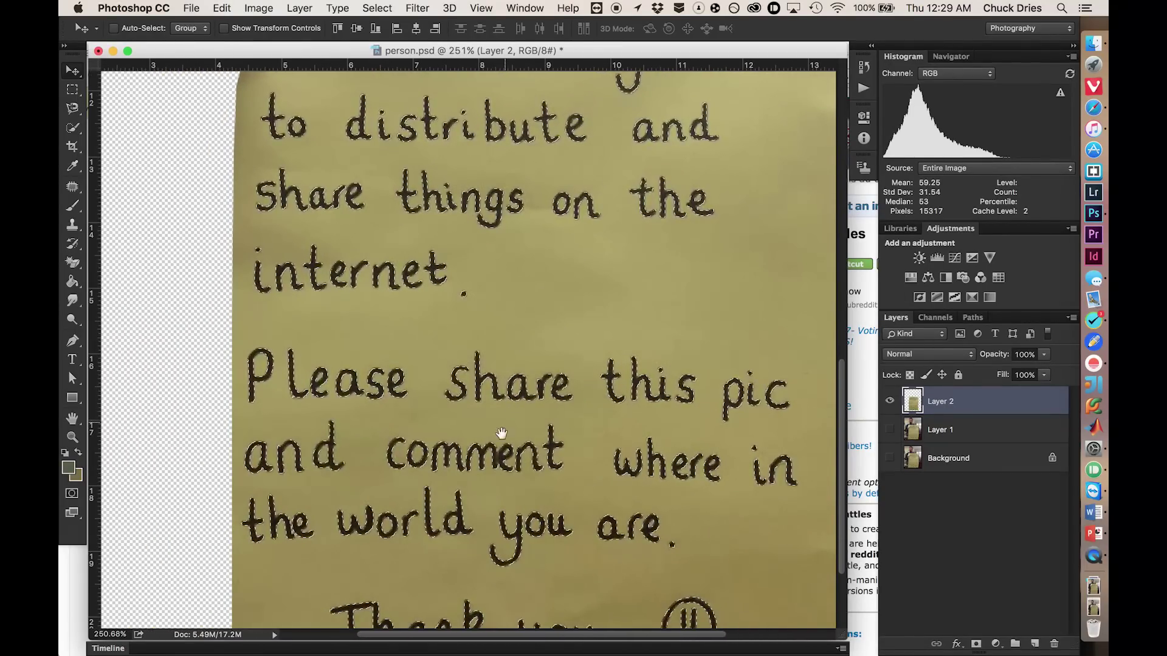
pyautogui.scroll(-2, 510, 443)
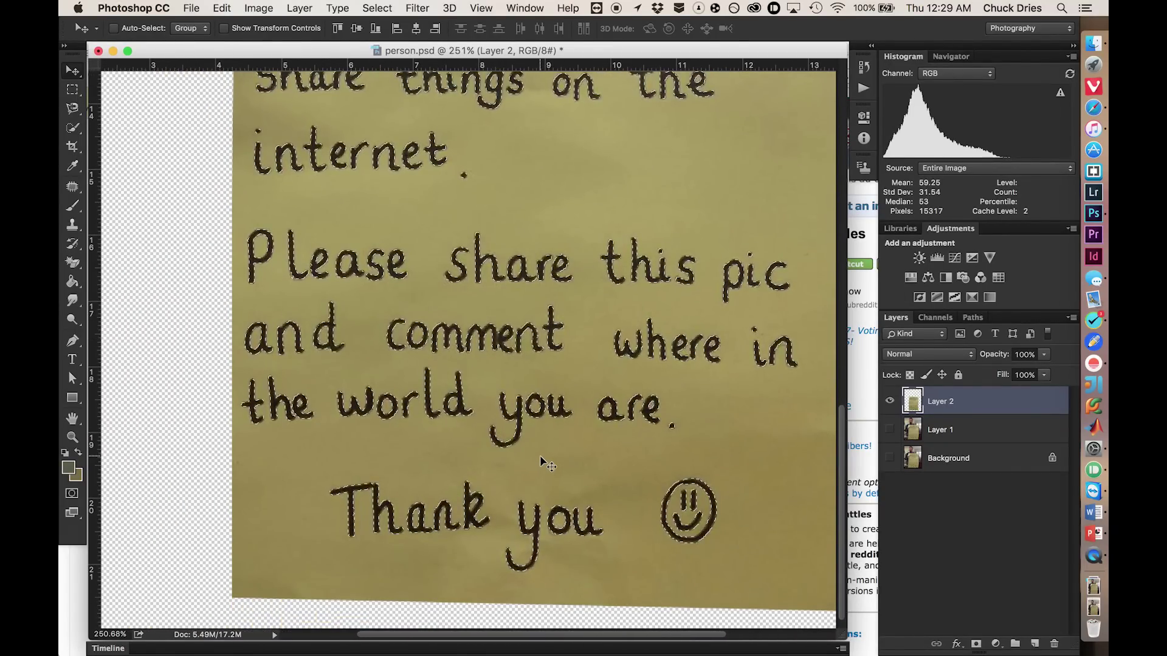
pyautogui.moveTo(555, 385); pyautogui.dragTo(628, 541)
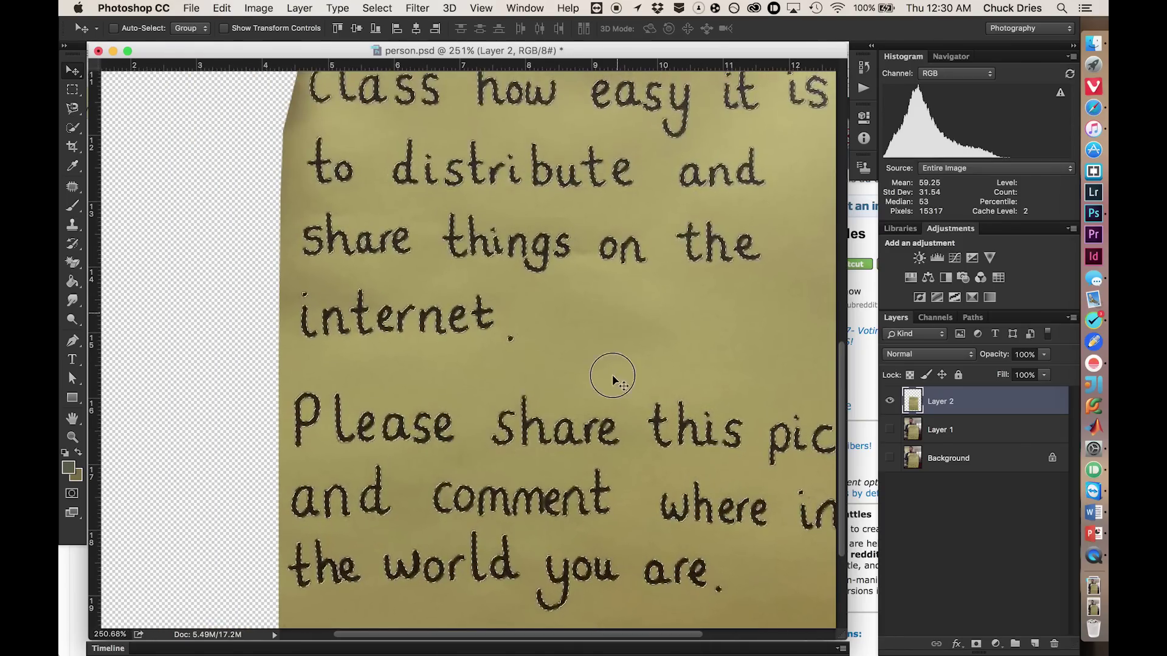
pyautogui.scroll(5, 611, 374)
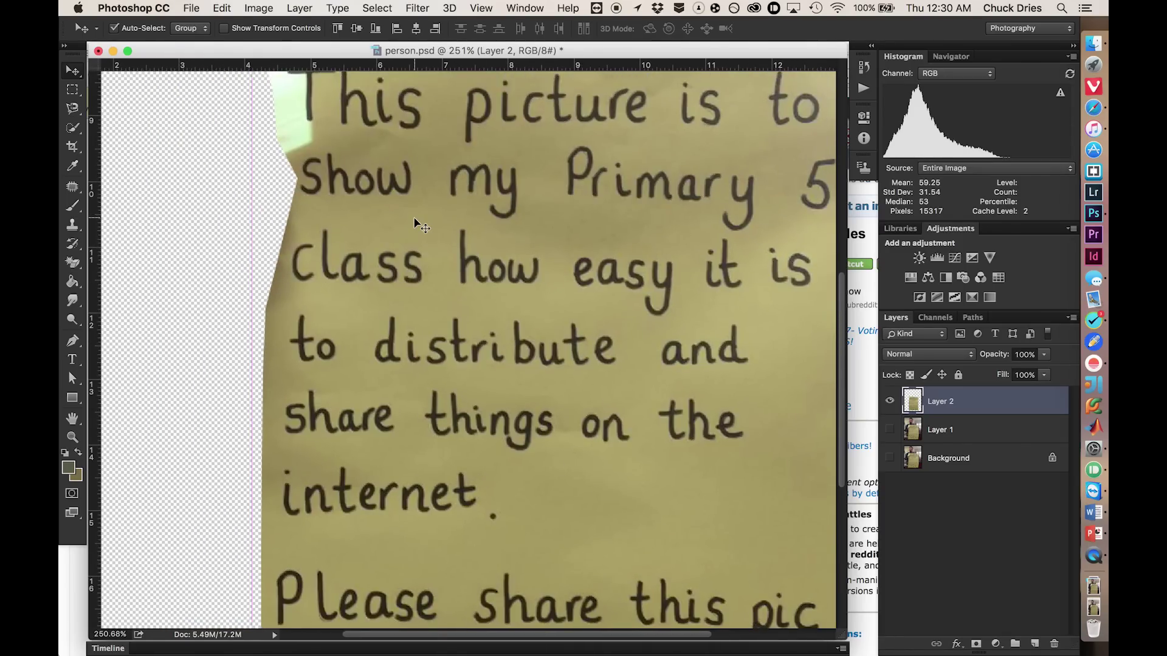
pyautogui.press('super+equal')
pyautogui.press('super+equal')
pyautogui.press('super+equal')
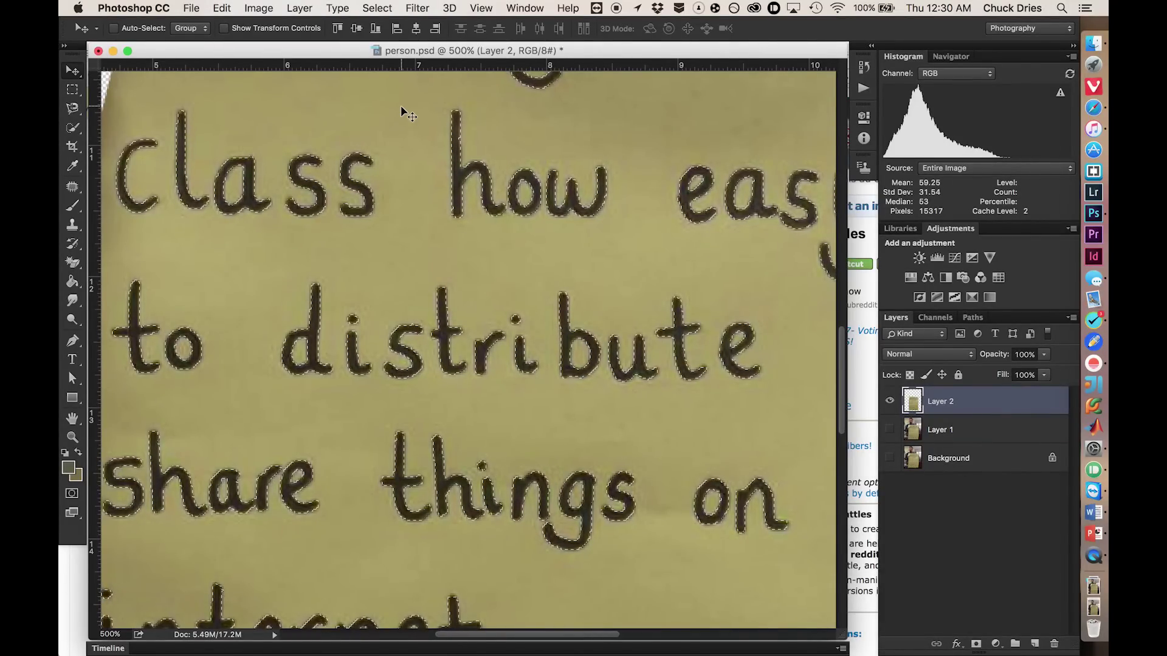
# Step: Fill the selected handwriting using Edit > Fill with Content-Aware contents
pyautogui.click(220, 9)
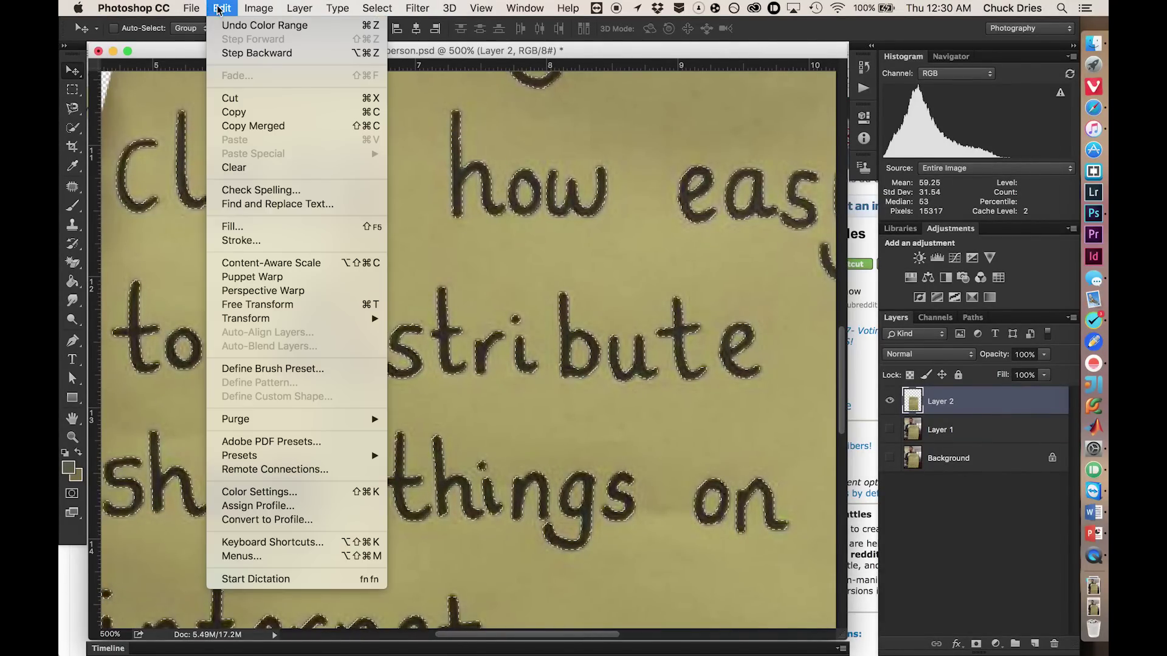
pyautogui.click(302, 227)
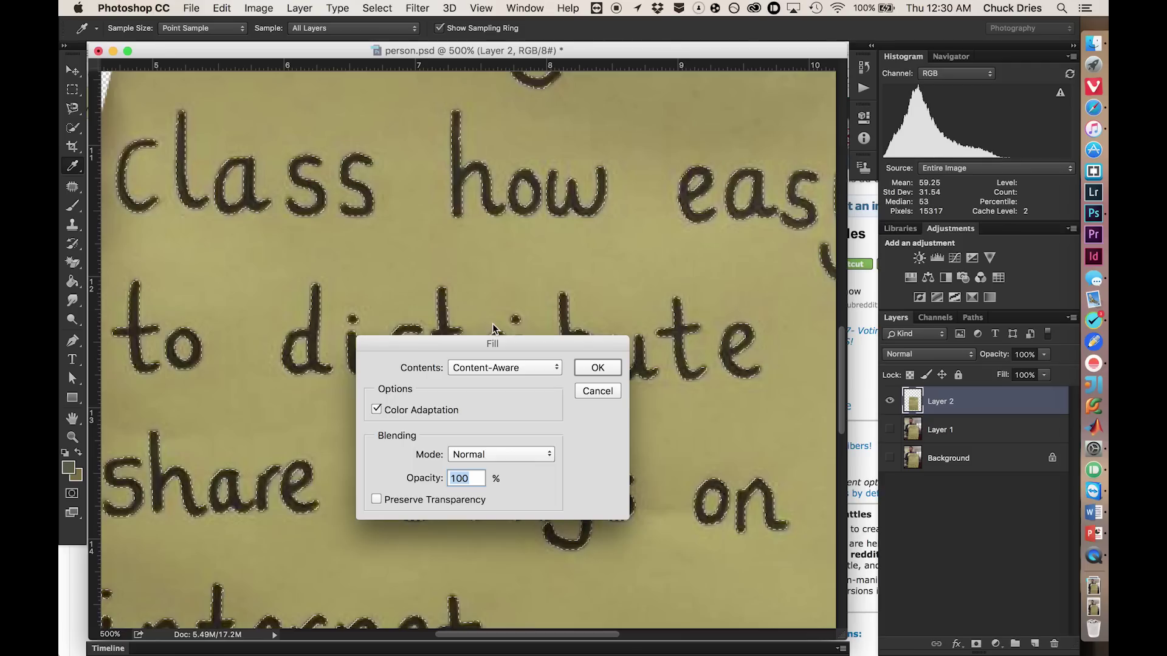
pyautogui.click(495, 367)
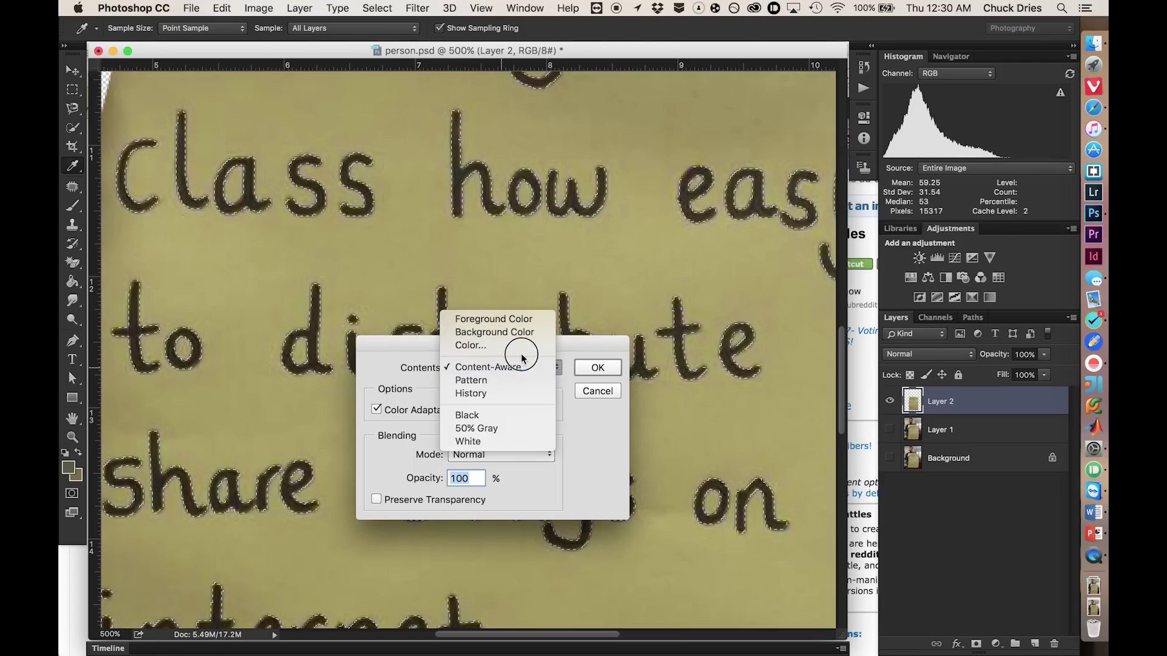
pyautogui.click(489, 367)
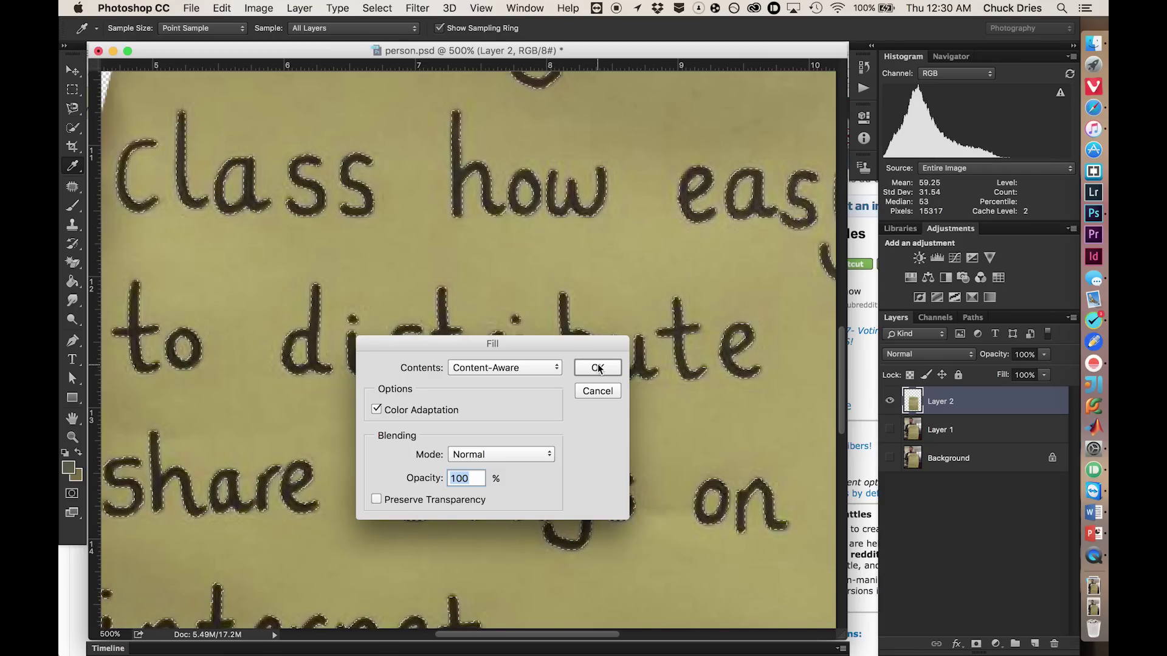
pyautogui.click(597, 367)
pyautogui.press('v')
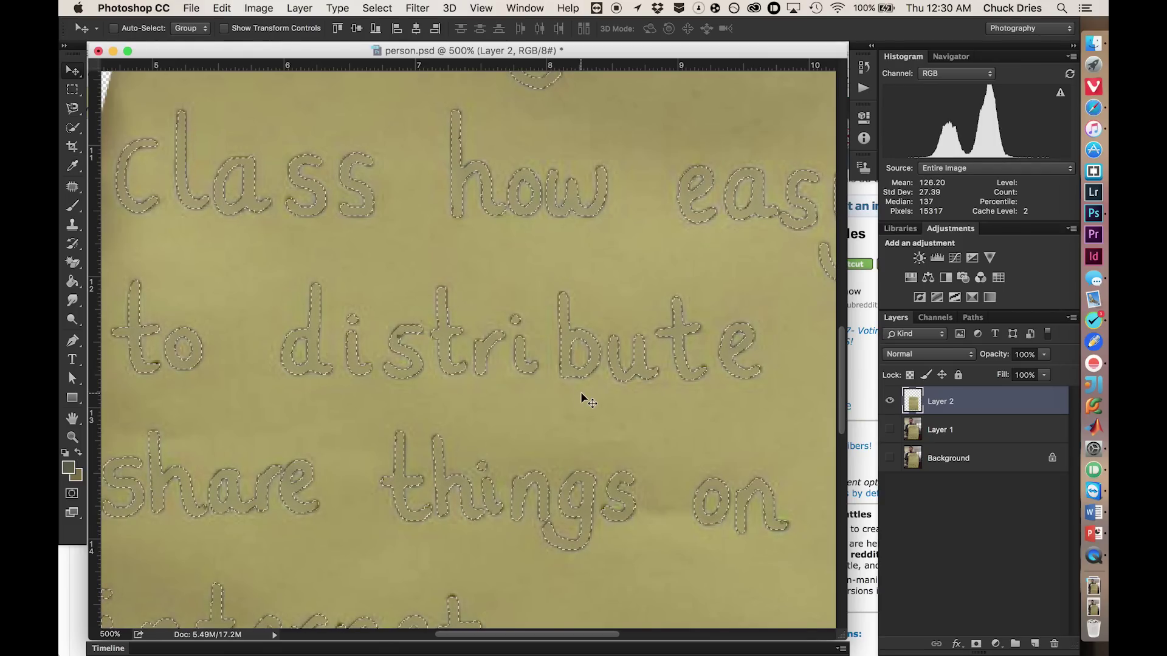
# Step: Deselect, fit the image to the window, then zoom in on the handwriting
pyautogui.press('super+d')
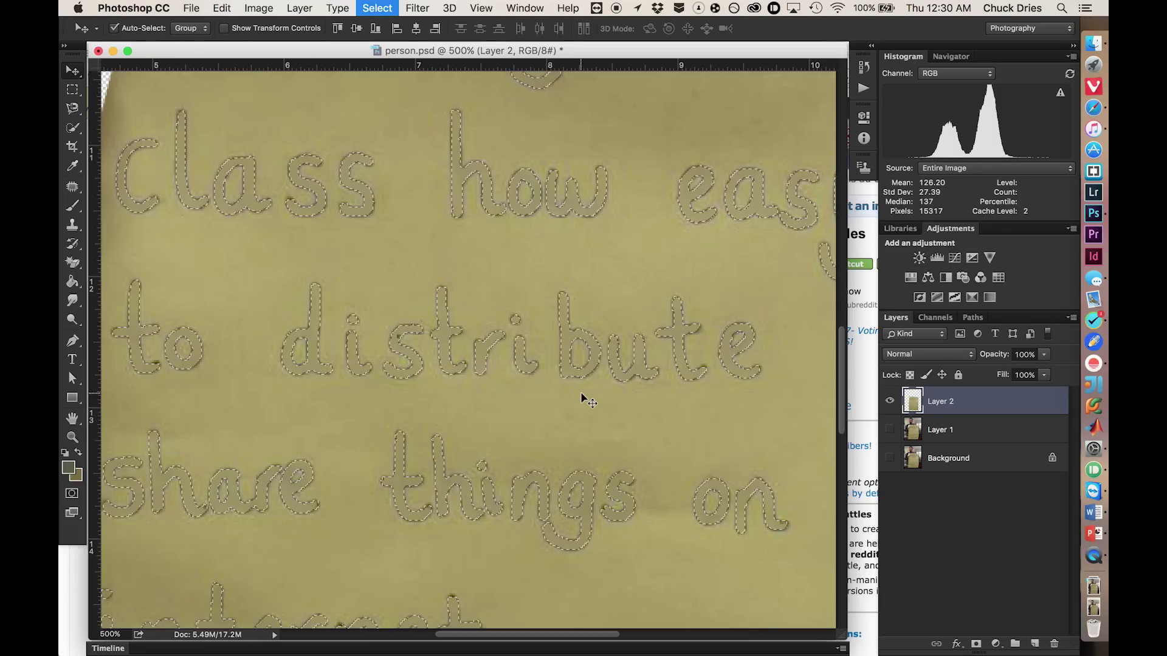
pyautogui.scroll(3, 527, 276)
pyautogui.scroll(4, 528, 276)
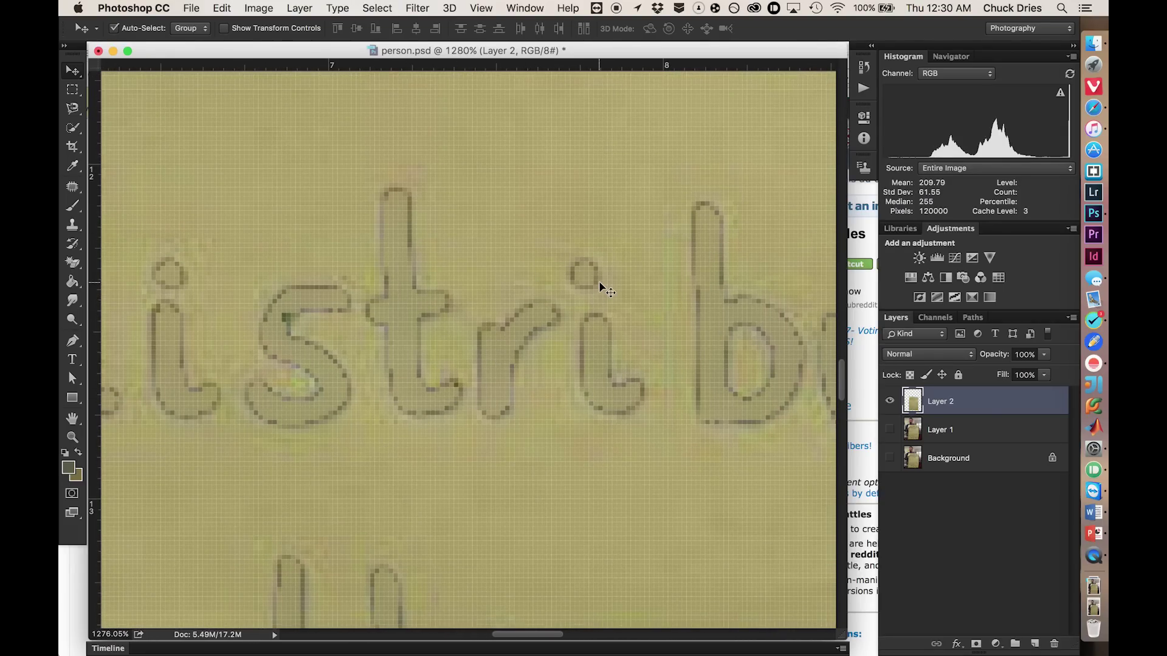
pyautogui.press('super+0')
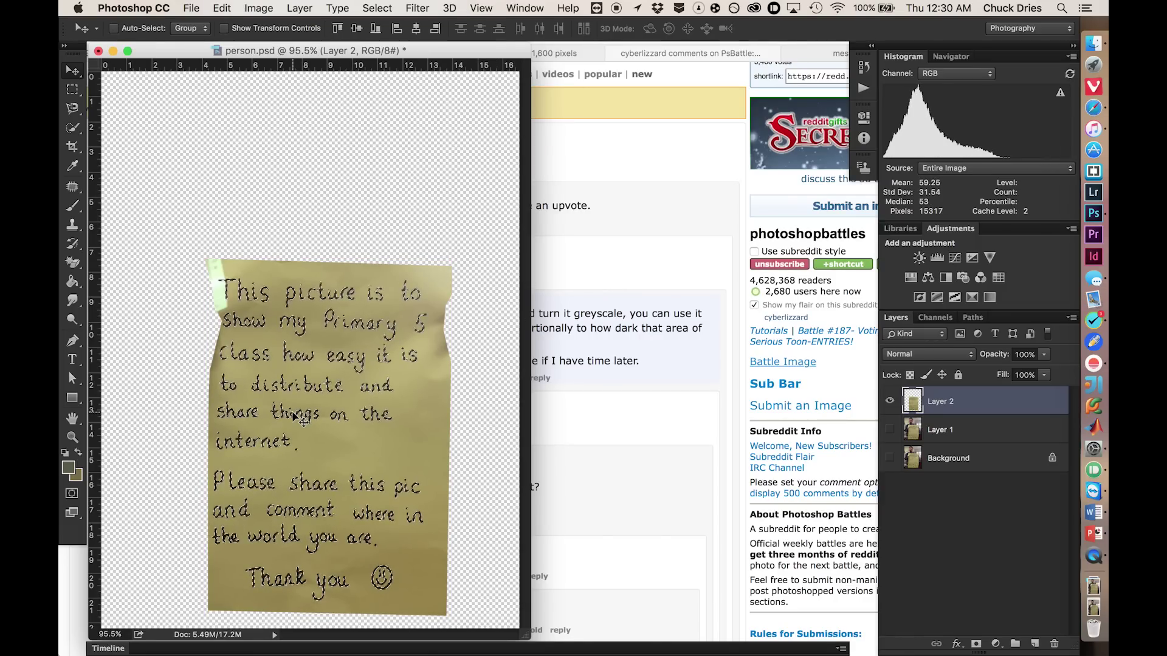
pyautogui.press('super+equal')
pyautogui.press('super+equal')
pyautogui.press('super+equal')
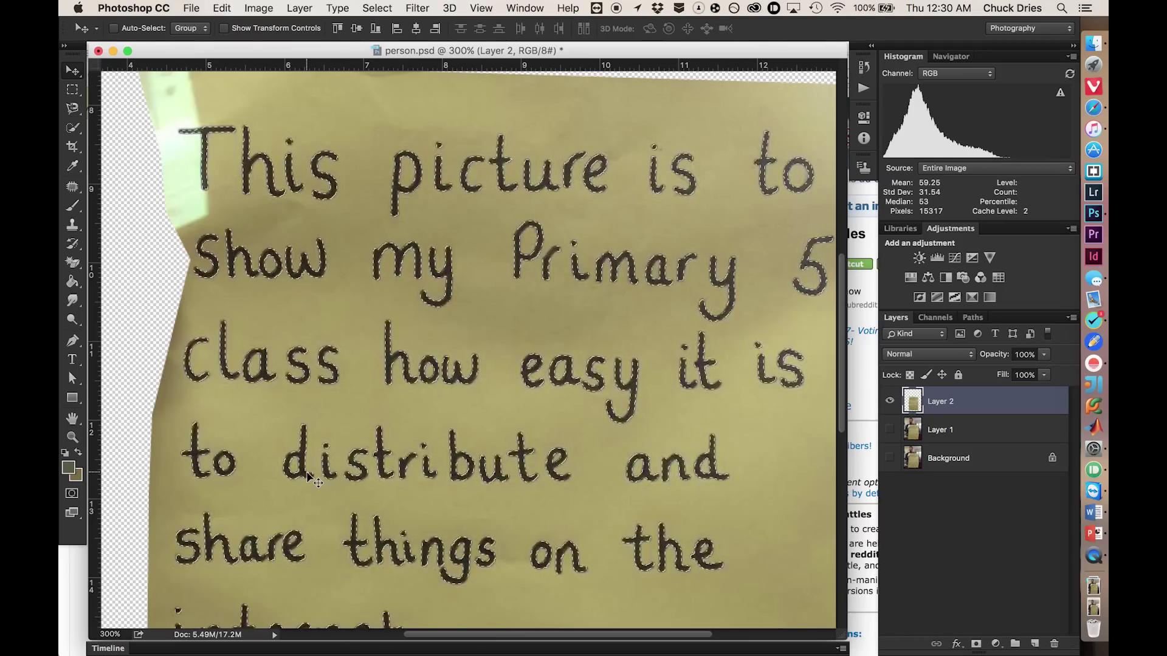
# Step: Expand the handwriting selection by 5 pixels
pyautogui.click(220, 7)
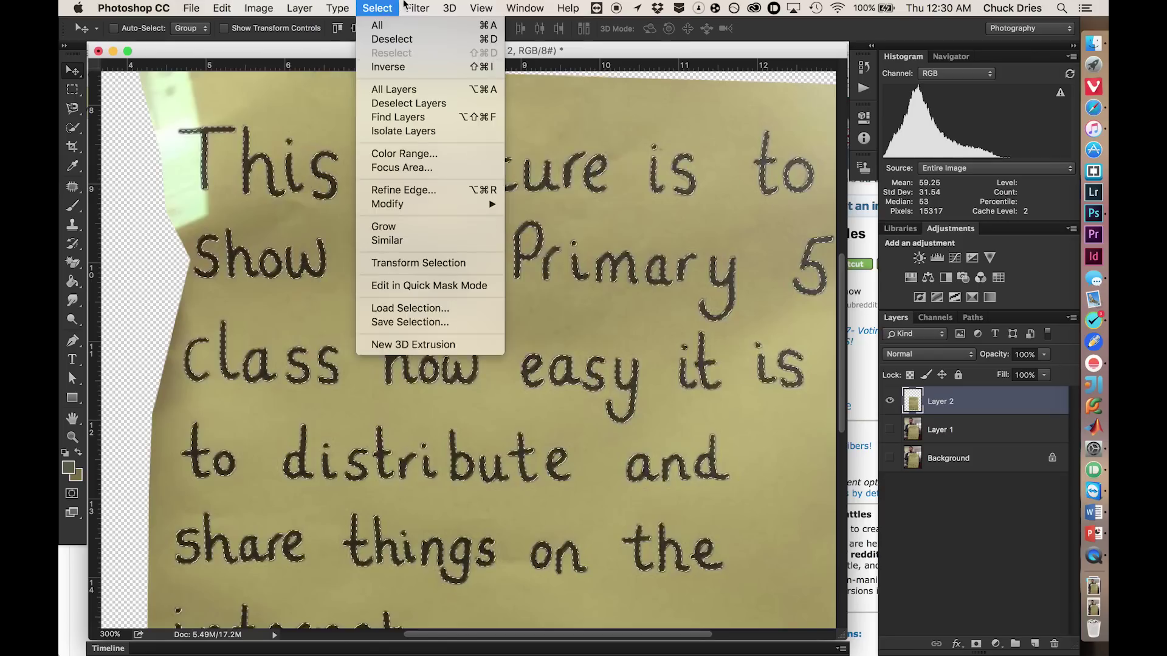
pyautogui.moveTo(377, 8)
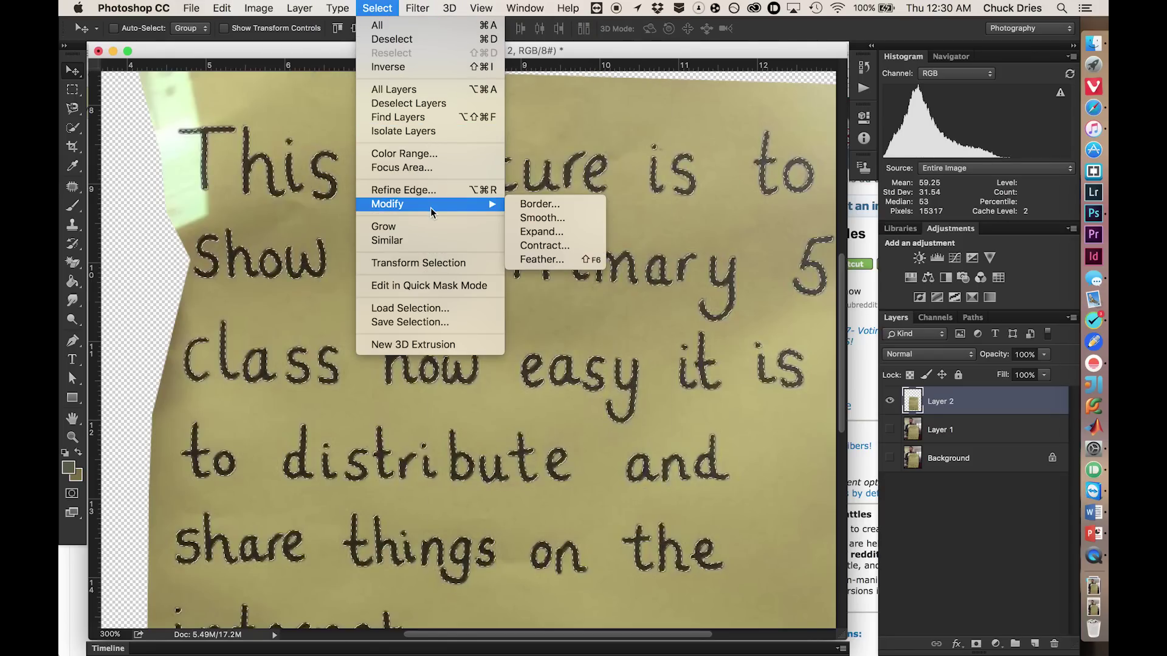
pyautogui.click(564, 236)
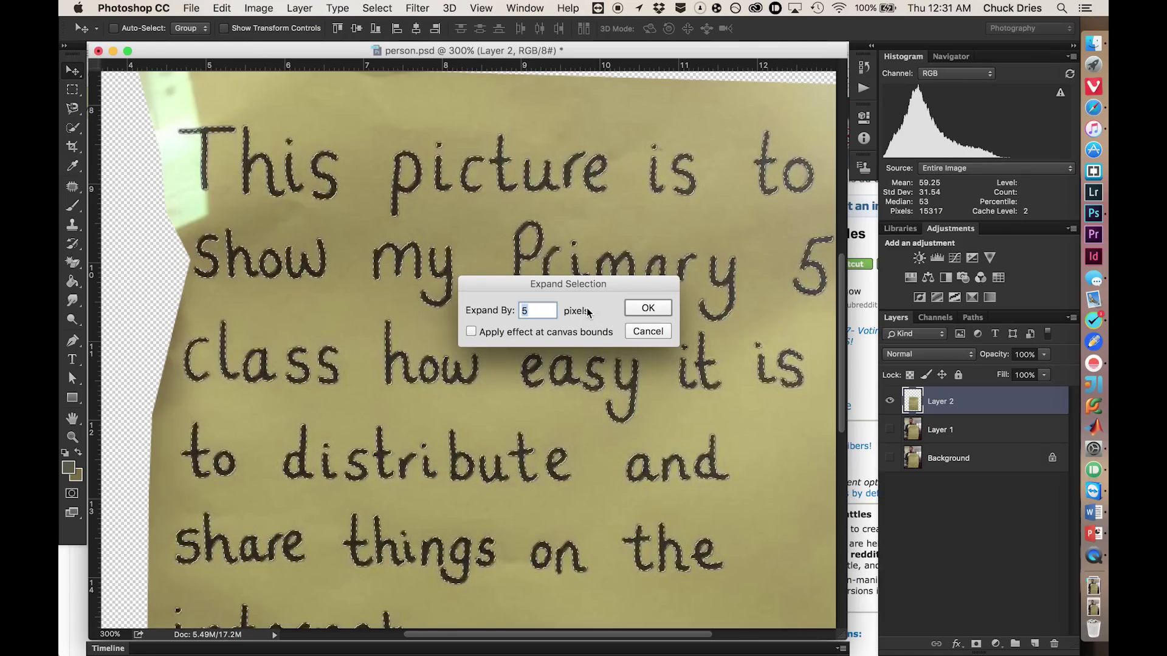
pyautogui.press('Return')
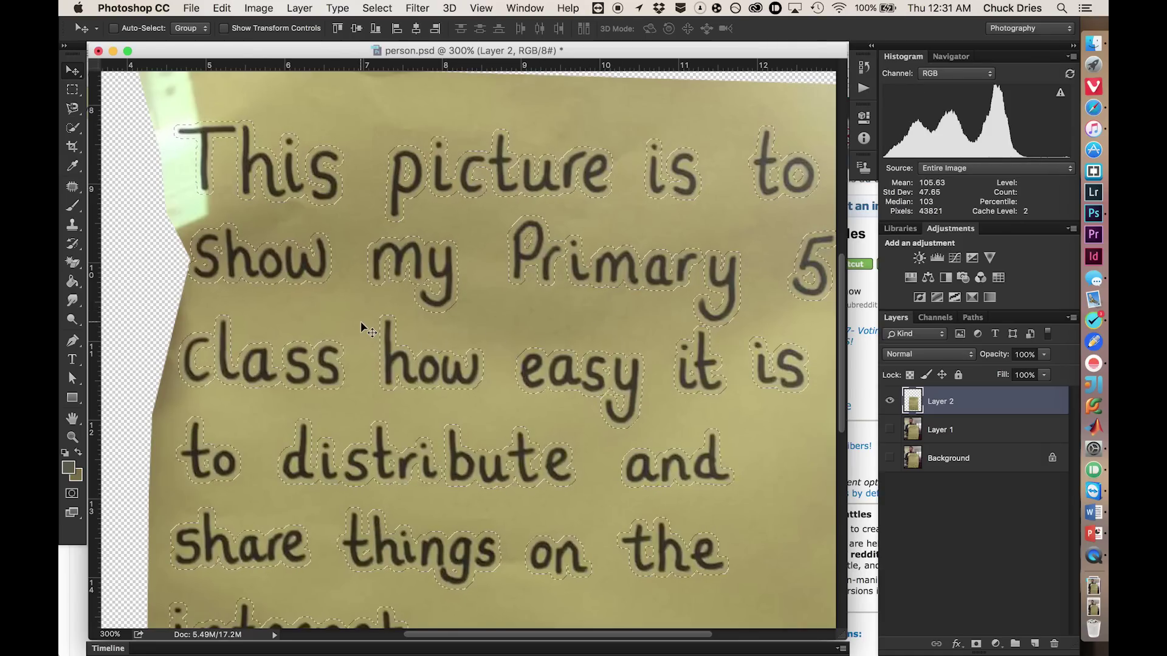
pyautogui.scroll(-2, 413, 340)
pyautogui.scroll(-6, 361, 327)
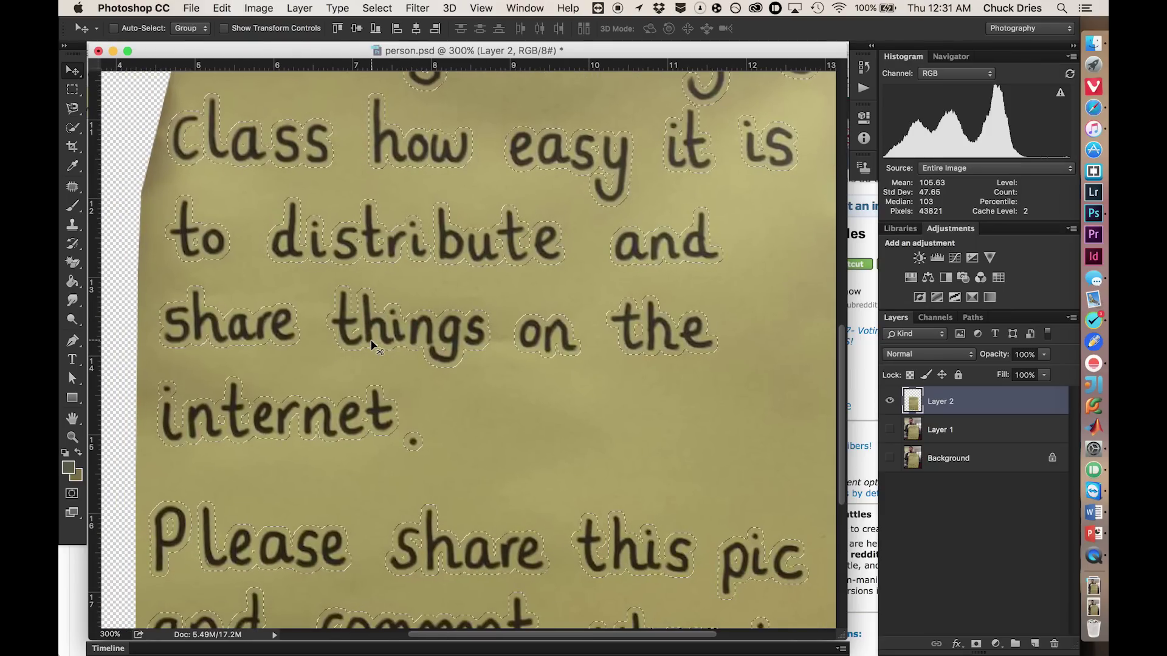
# Step: Content-Aware fill the expanded selection, deselect, and fit the blank sign in view
pyautogui.click(220, 7)
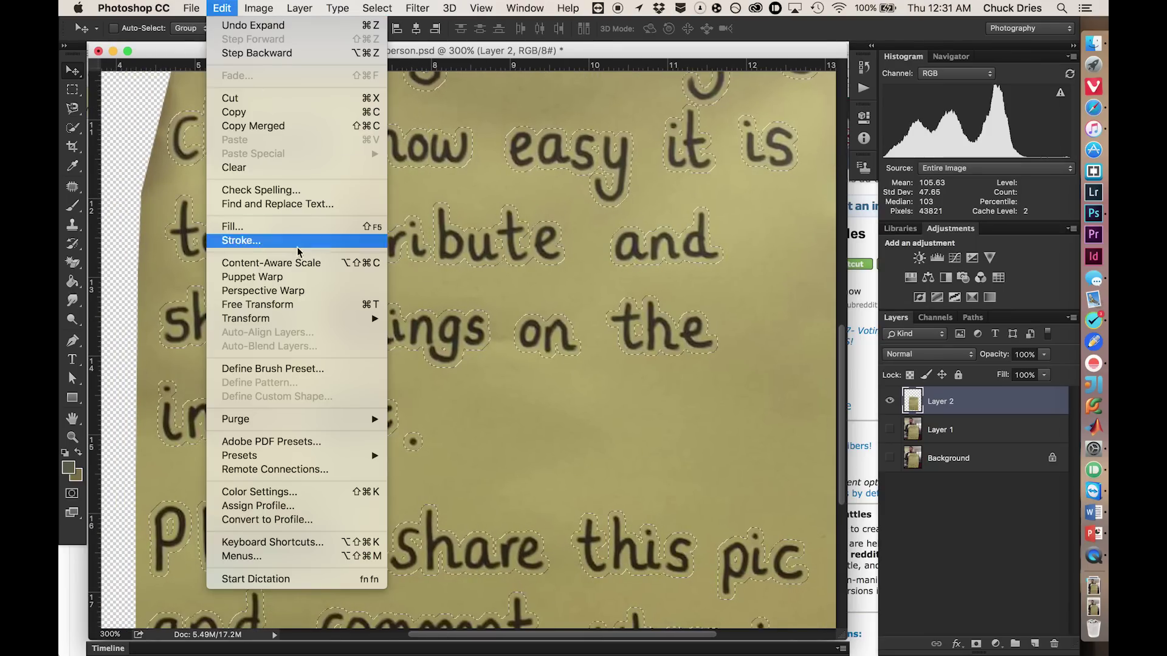
pyautogui.click(304, 236)
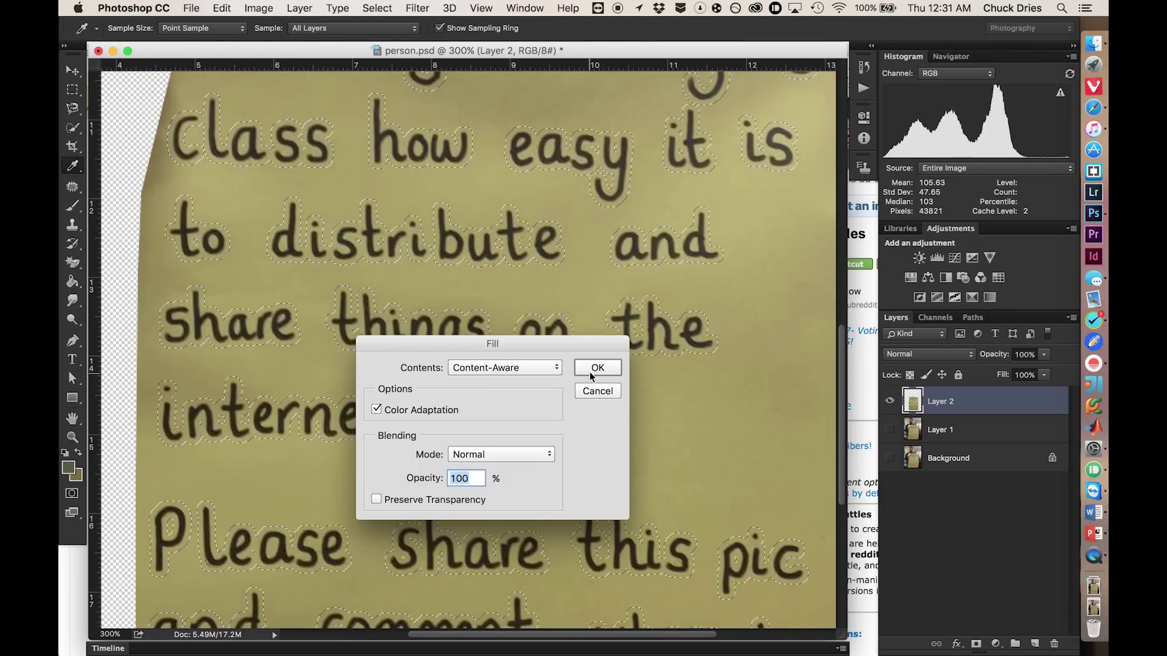
pyautogui.click(601, 367)
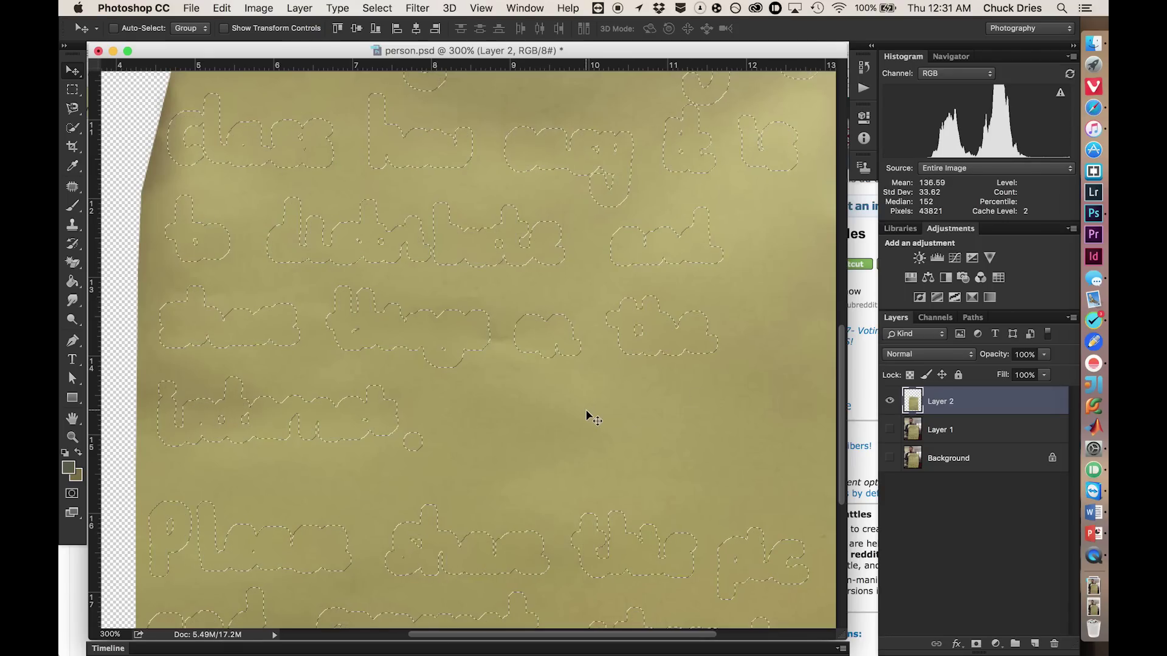
pyautogui.press('super+d')
pyautogui.press('super+0')
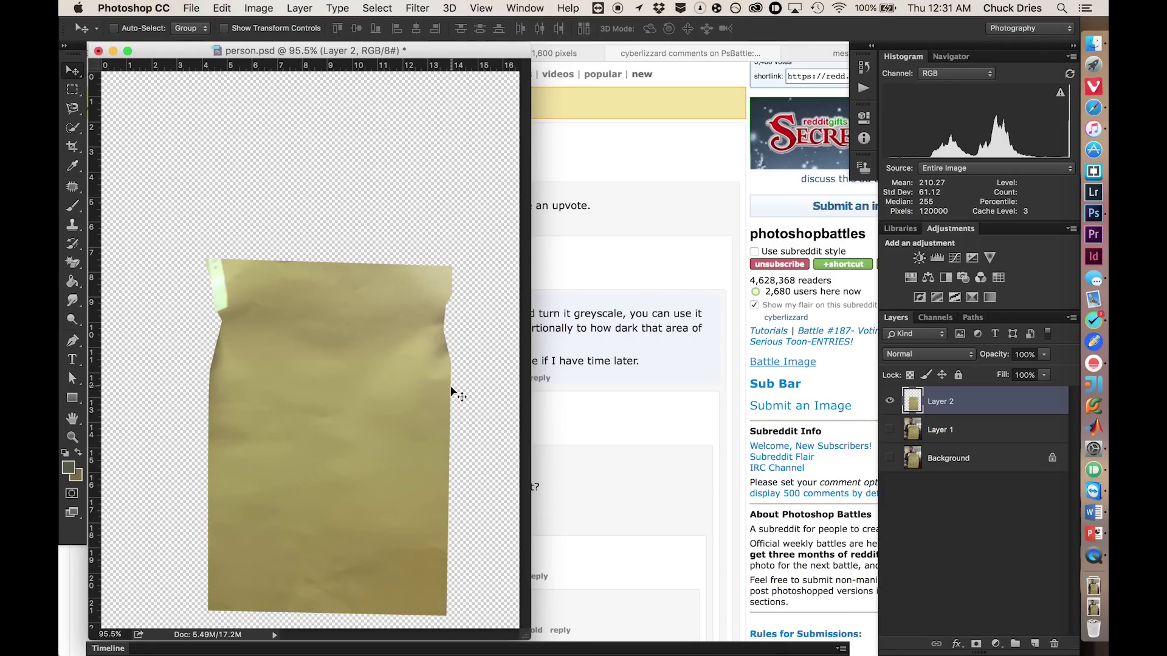
# Step: In the Channels panel, view the Red, Green and Blue channels one at a time
pyautogui.click(936, 318)
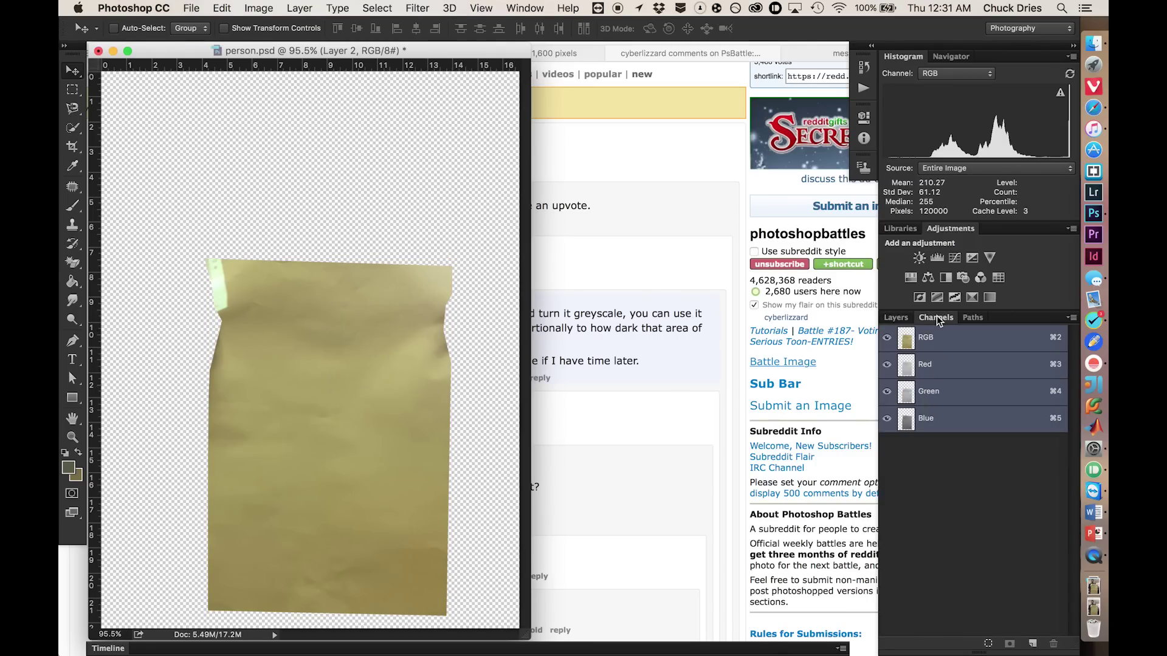
pyautogui.click(911, 394)
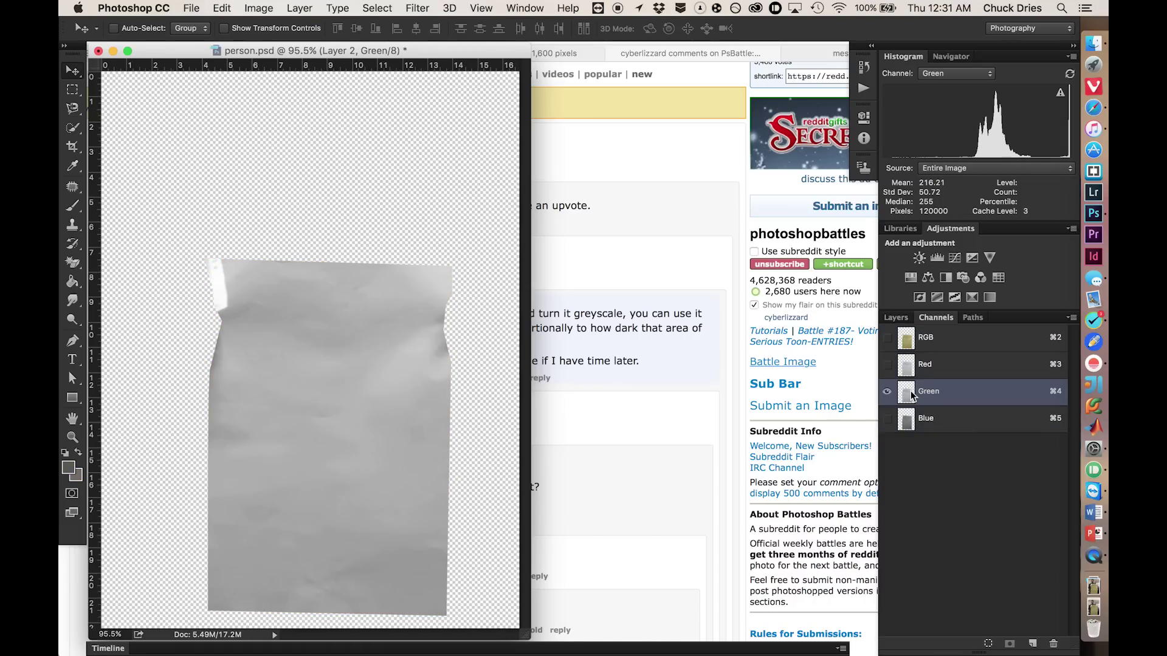
pyautogui.click(901, 364)
pyautogui.click(909, 390)
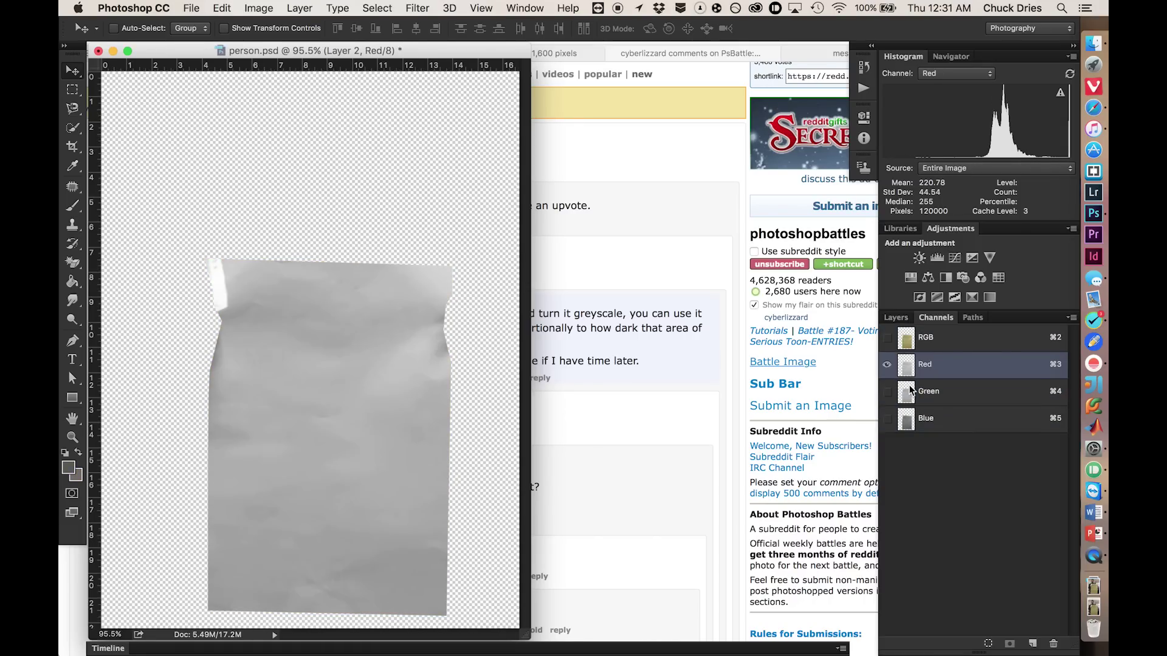
pyautogui.click(911, 418)
pyautogui.click(911, 394)
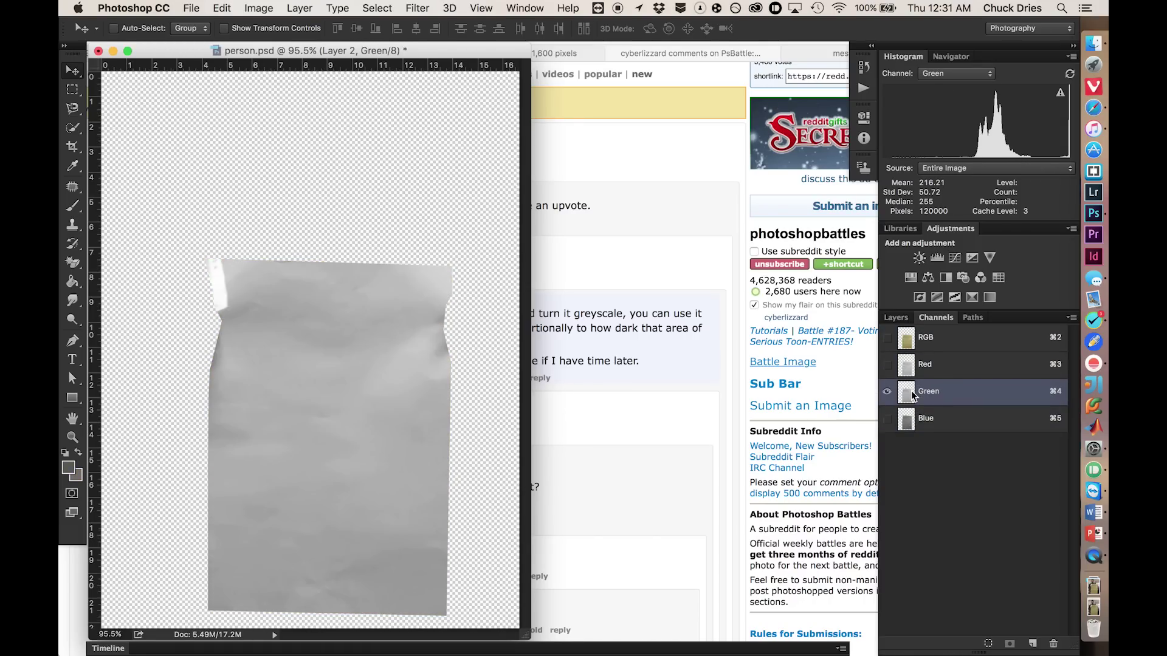
pyautogui.scroll(5, 305, 413)
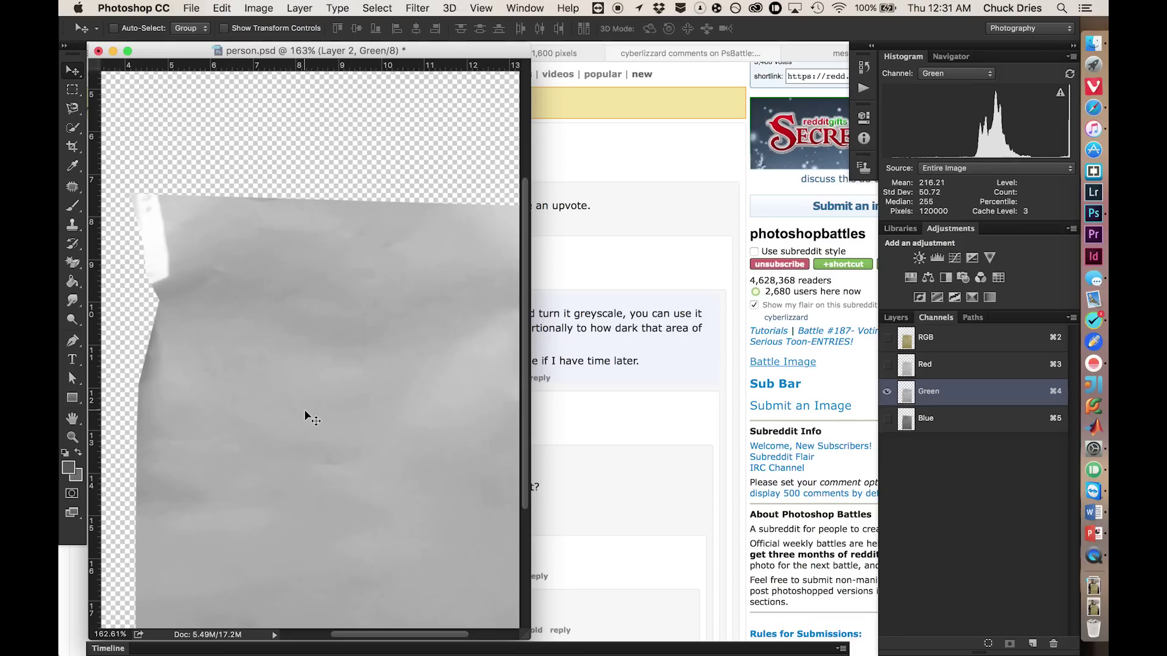
pyautogui.hscroll(3, 305, 413)
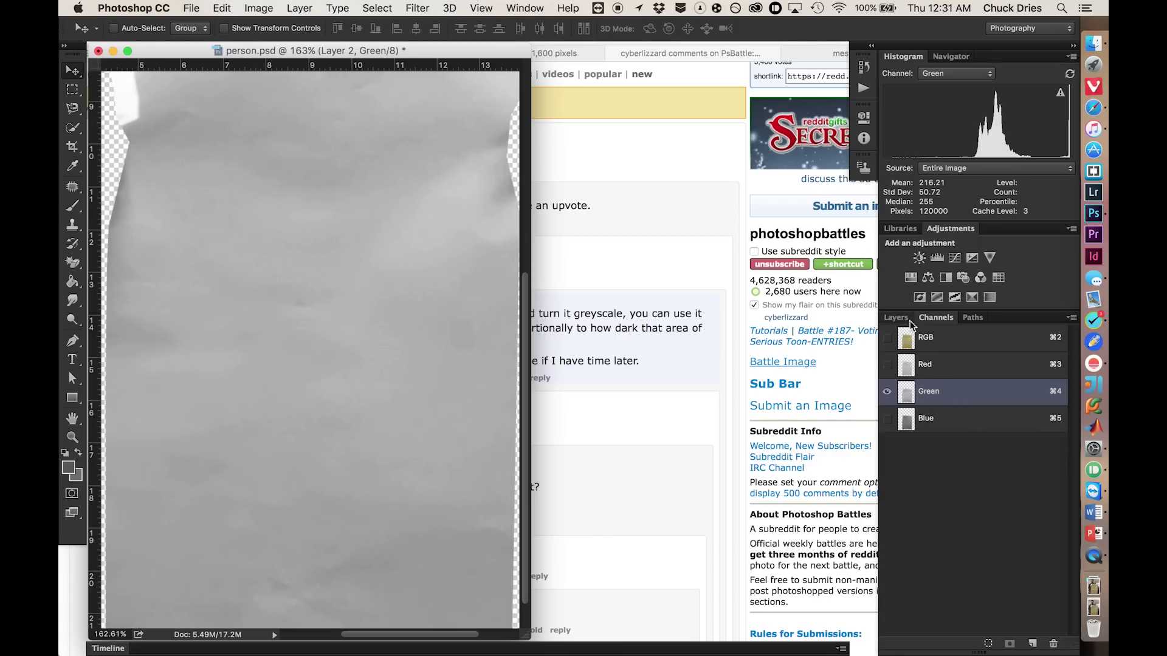
# Step: Check the Green channel's context menu without choosing, then restore the RGB composite
pyautogui.rightClick(947, 398)
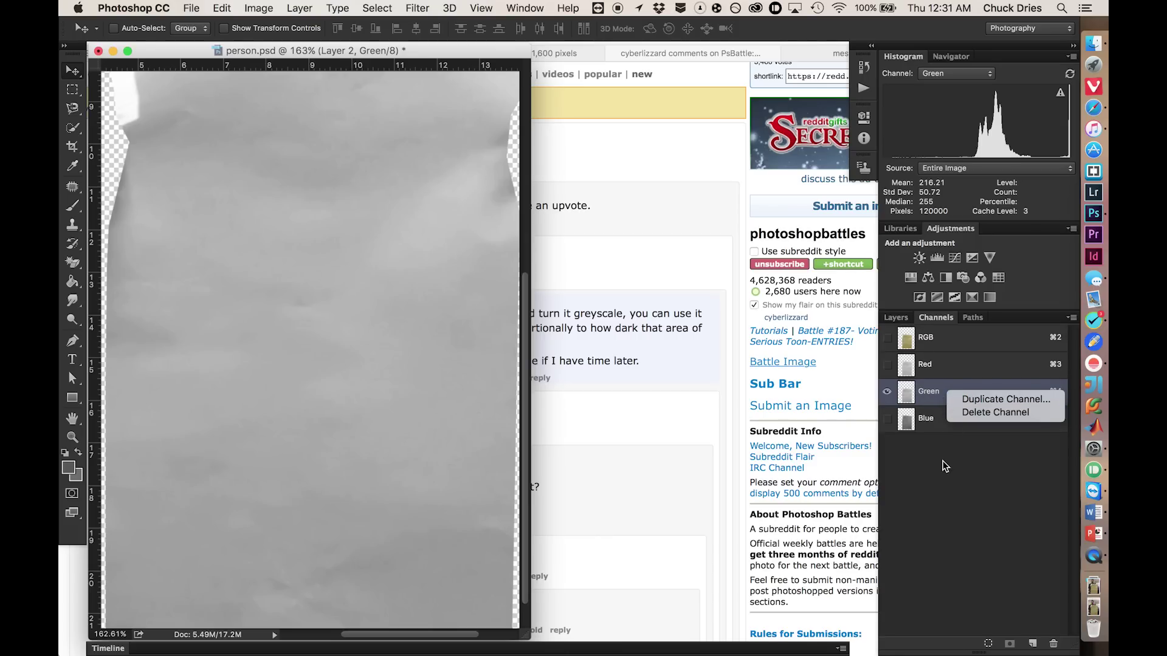
pyautogui.click(944, 464)
pyautogui.rightClick(936, 392)
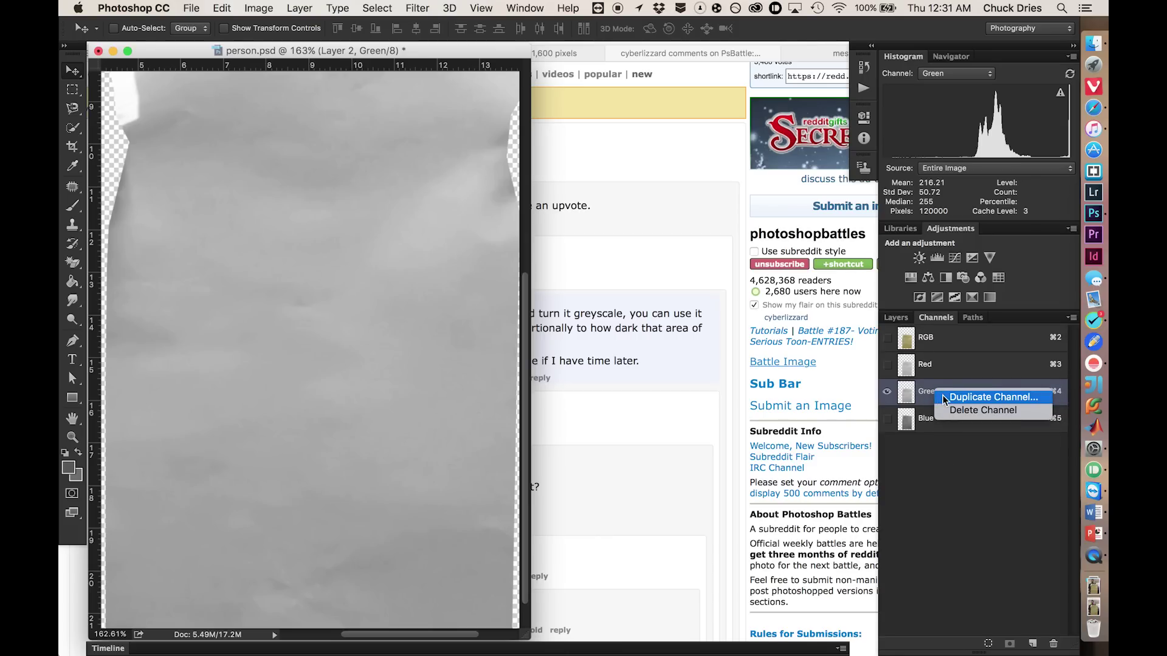
pyautogui.click(924, 404)
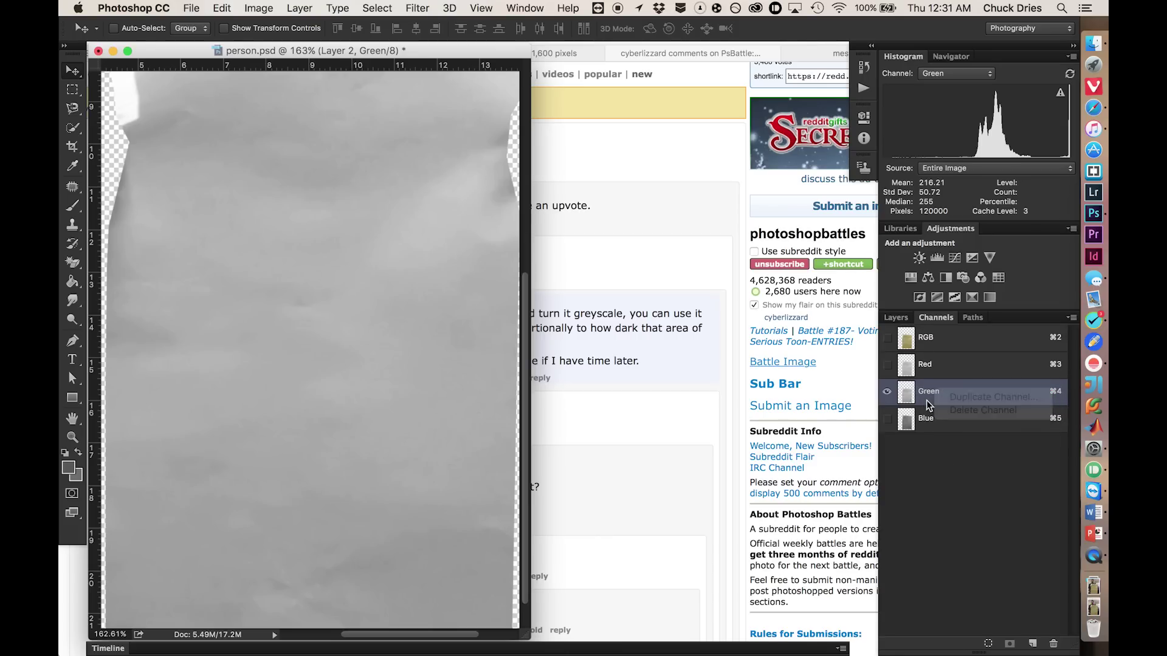
pyautogui.click(930, 344)
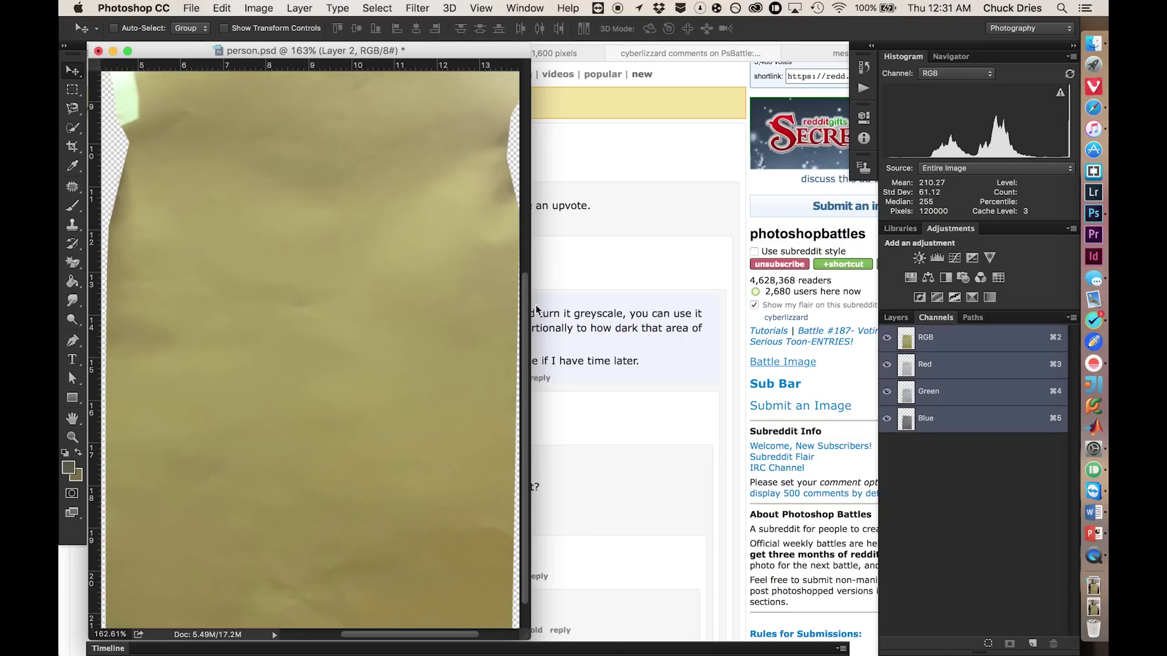
# Step: Widen the document window and switch from Layers back to the Channels panel
pyautogui.moveTo(533, 331); pyautogui.dragTo(807, 348)
pyautogui.scroll(5, 694, 299)
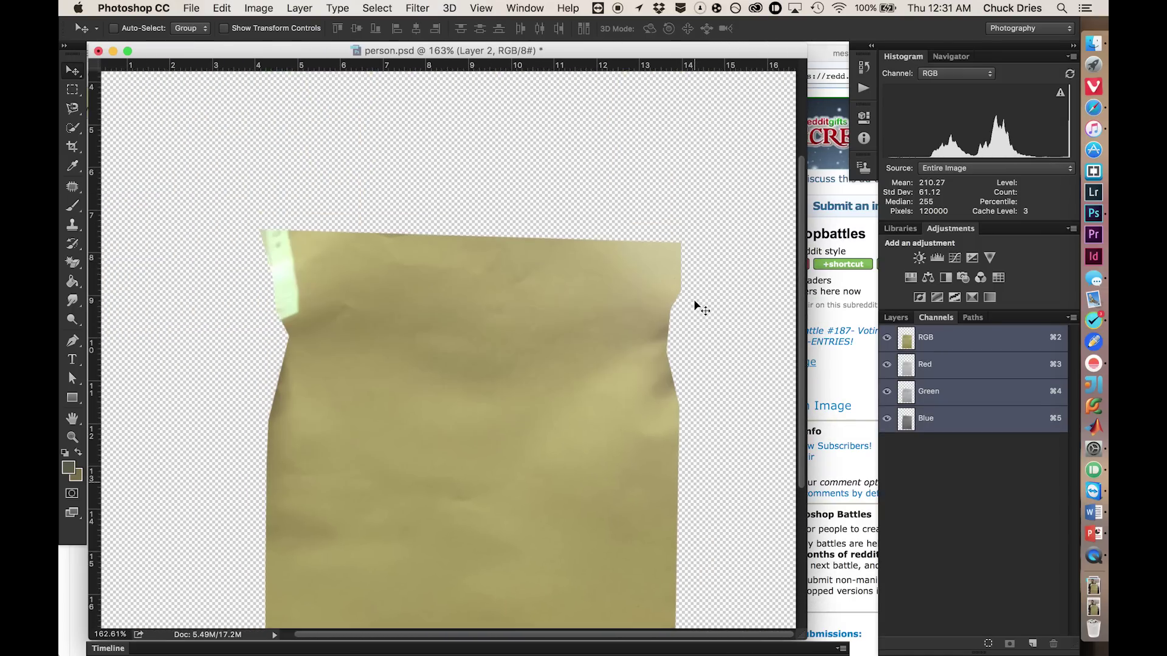
pyautogui.scroll(-2, 694, 299)
pyautogui.click(896, 317)
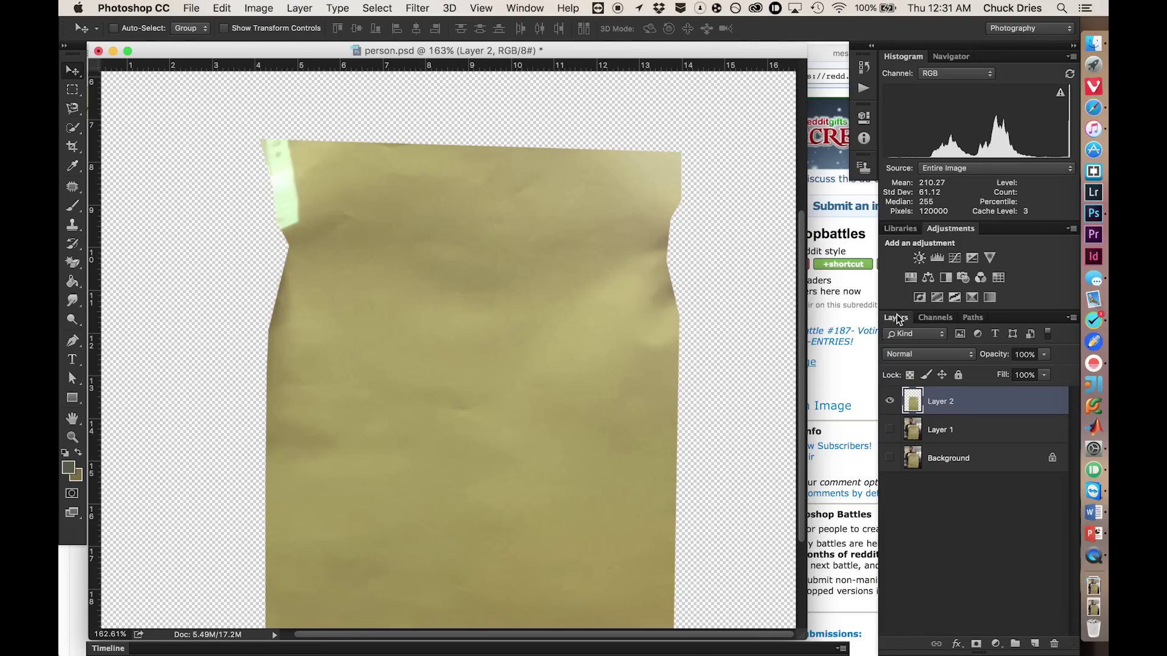
pyautogui.click(943, 317)
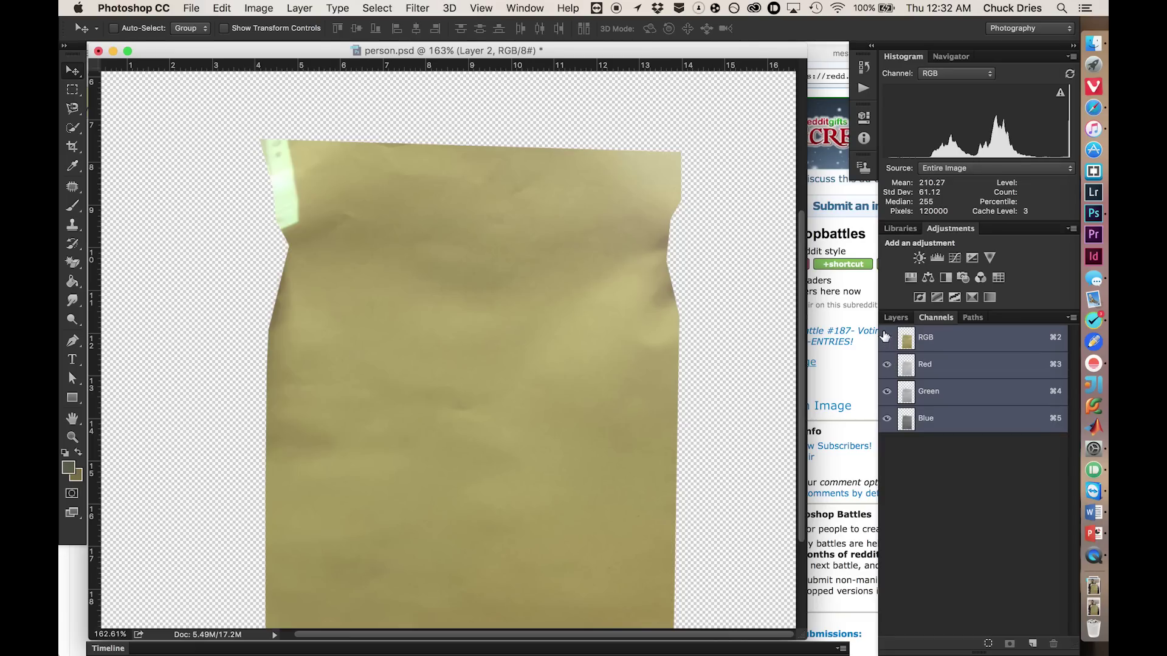
pyautogui.scroll(-5, 528, 210)
pyautogui.scroll(10, 517, 327)
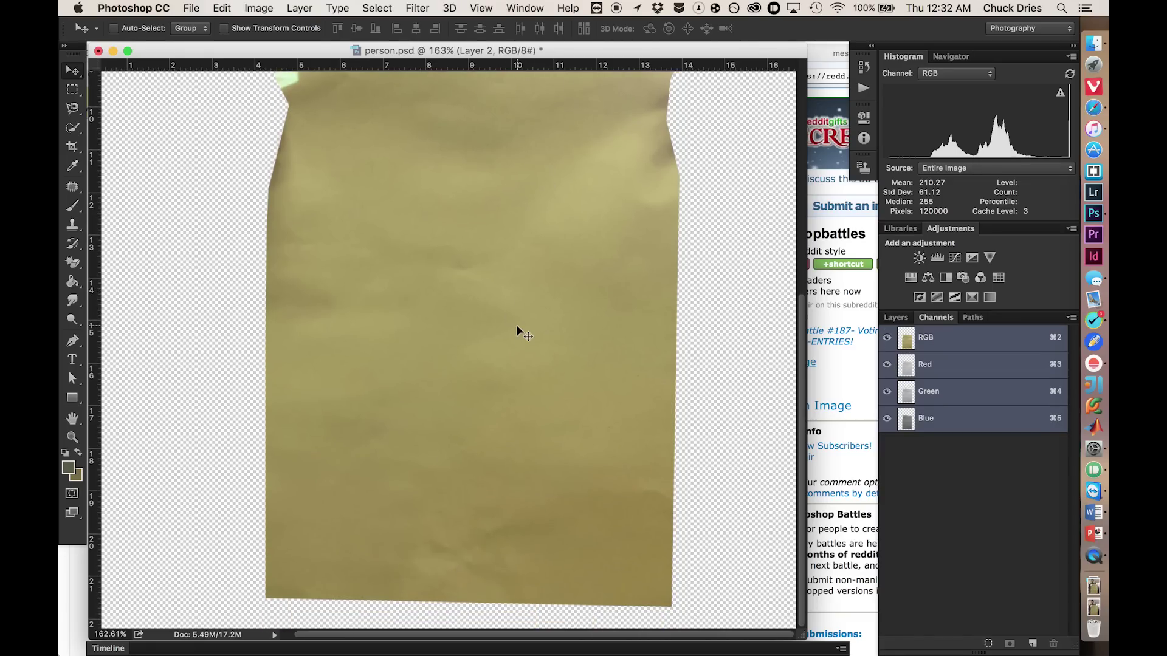
# Step: Toggle the Red and Blue channel visibility, then view only the Green channel in greyscale
pyautogui.click(886, 364)
pyautogui.scroll(-12, 588, 429)
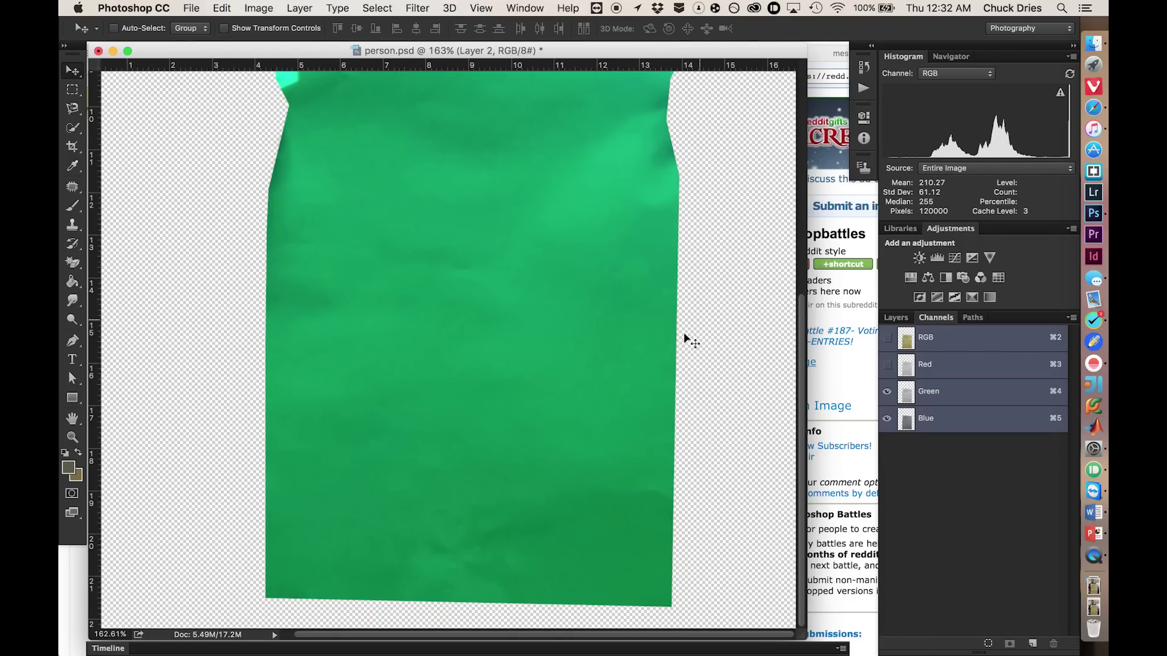
pyautogui.scroll(8, 501, 304)
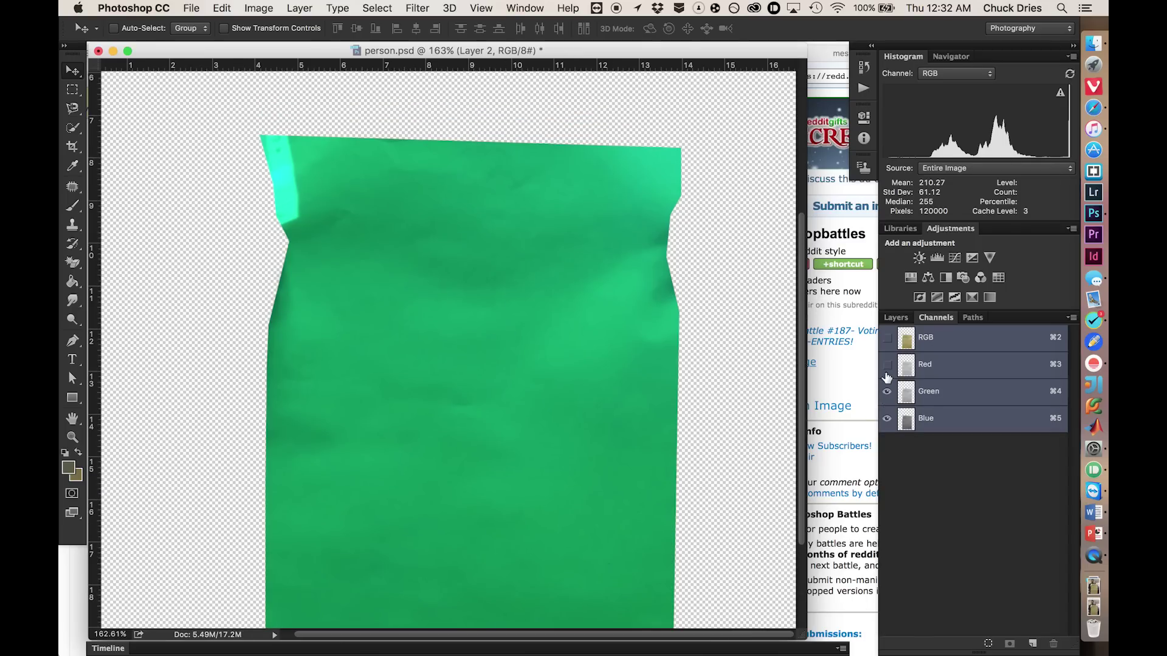
pyautogui.click(887, 366)
pyautogui.click(886, 419)
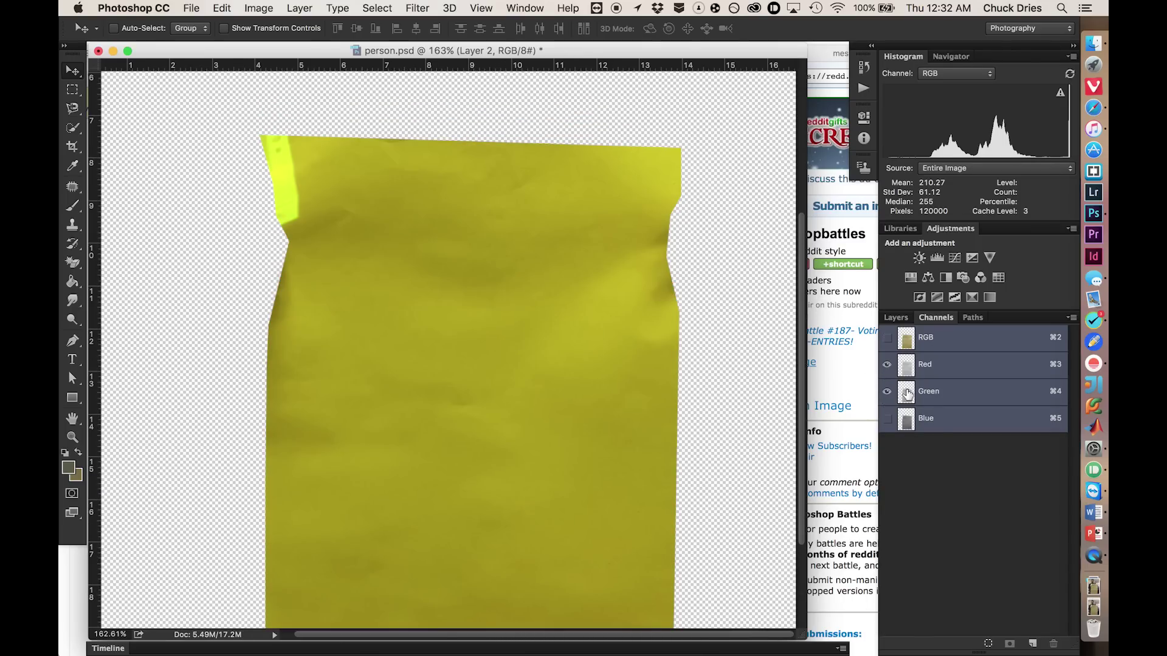
pyautogui.click(889, 418)
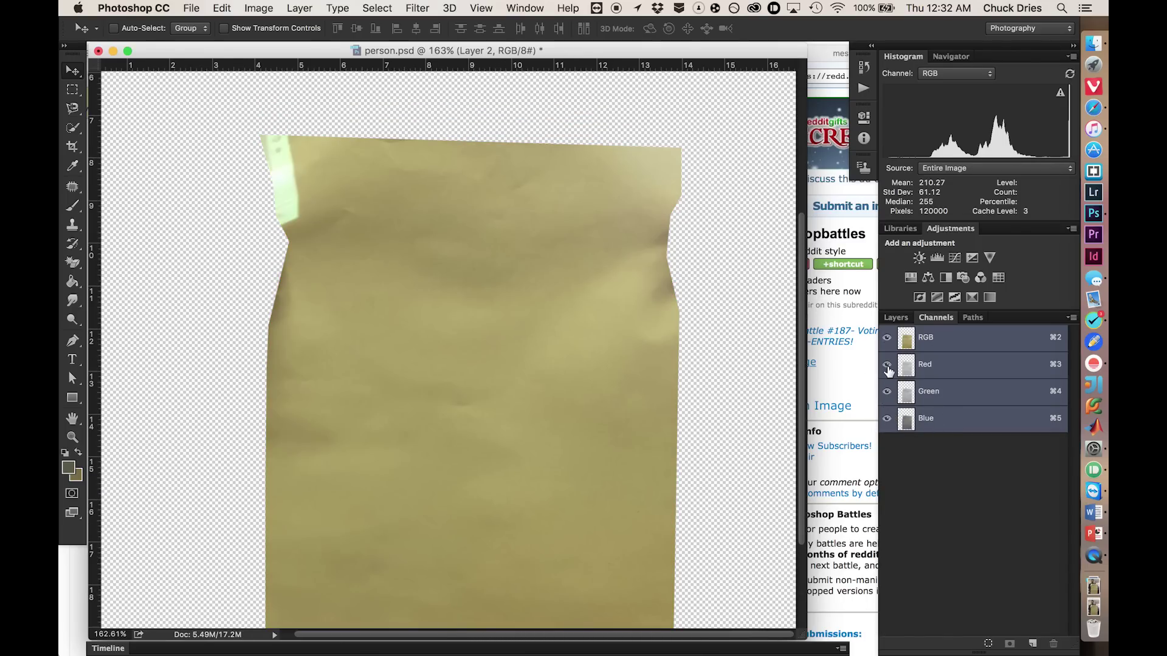
pyautogui.click(906, 396)
# Step: Return to the adjustment options and the Layers list
pyautogui.scroll(-2, 539, 384)
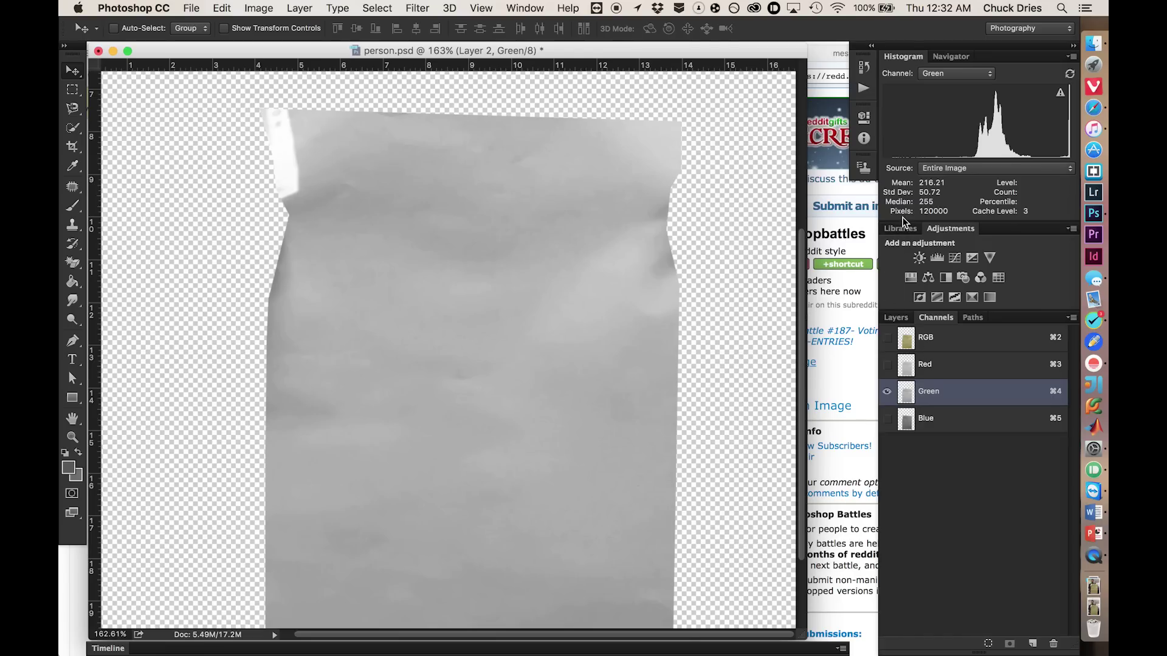
pyautogui.scroll(-6, 535, 278)
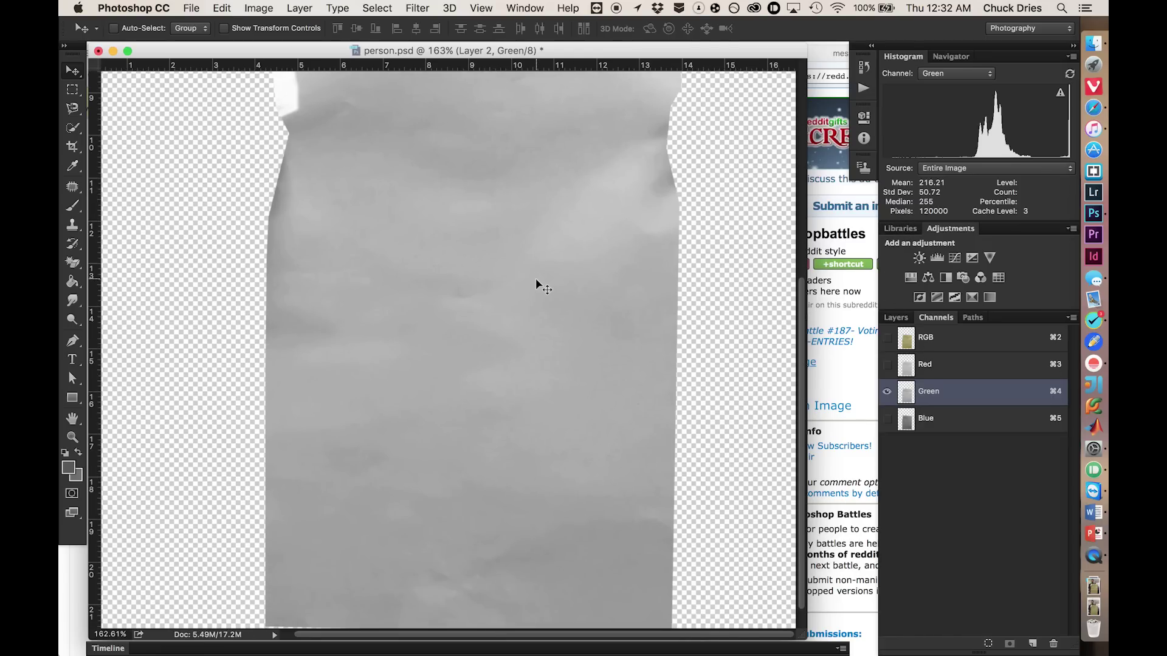
pyautogui.click(905, 234)
pyautogui.click(944, 228)
pyautogui.click(896, 317)
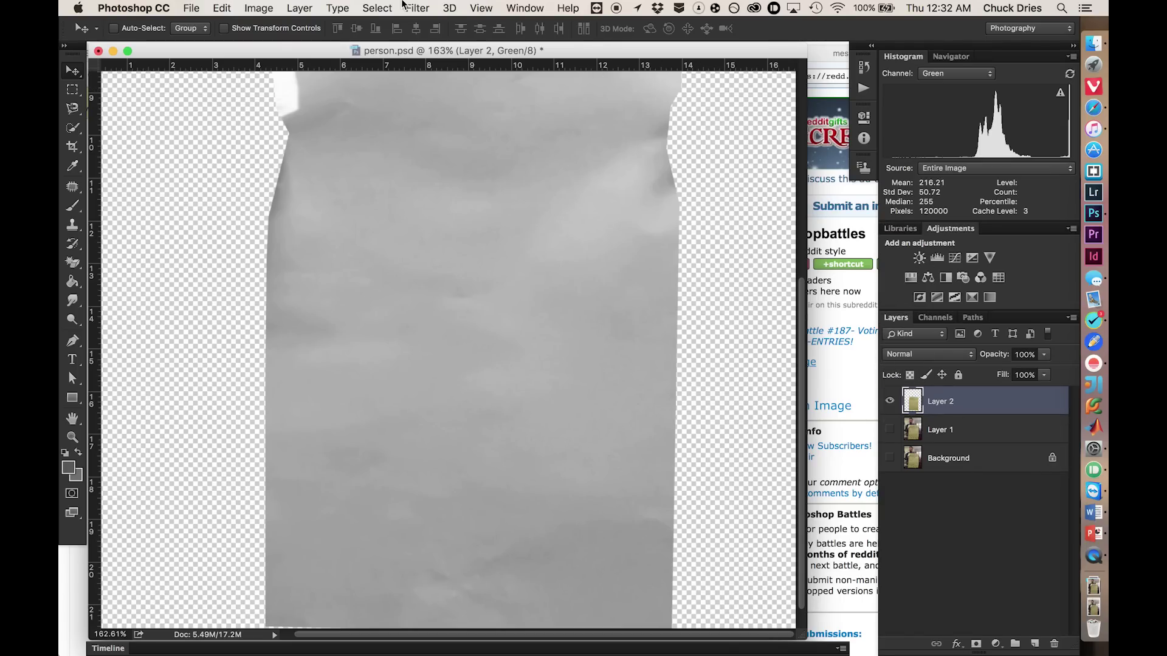
# Step: Add a Brightness/Contrast adjustment layer and raise its contrast
pyautogui.click(404, 8)
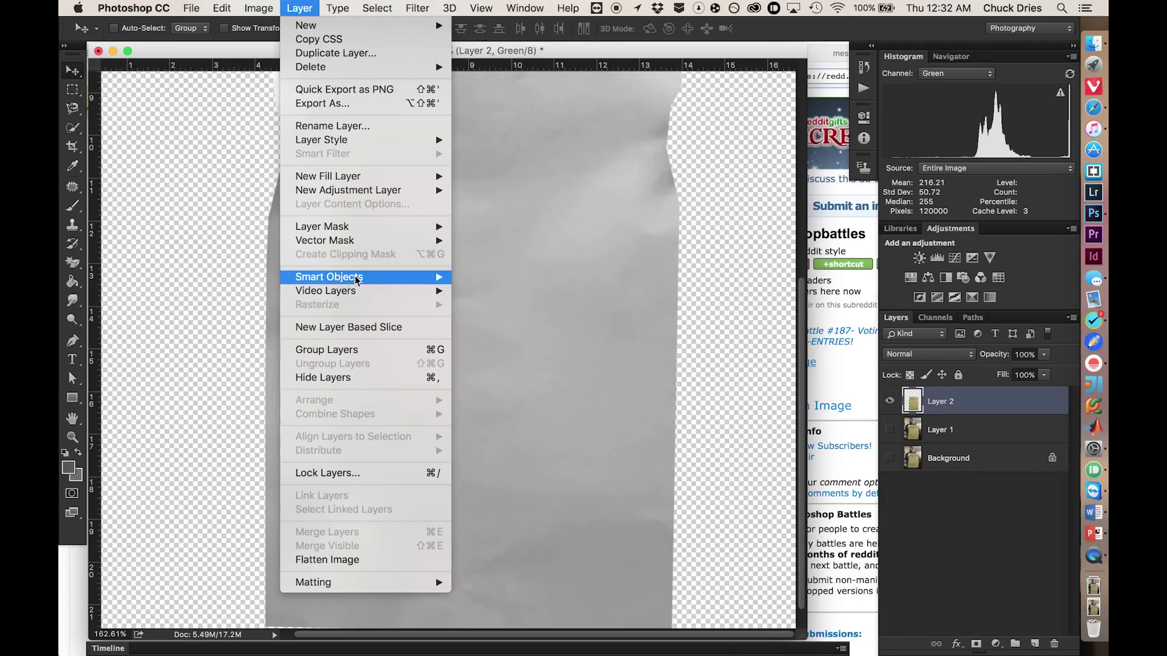
pyautogui.moveTo(365, 190)
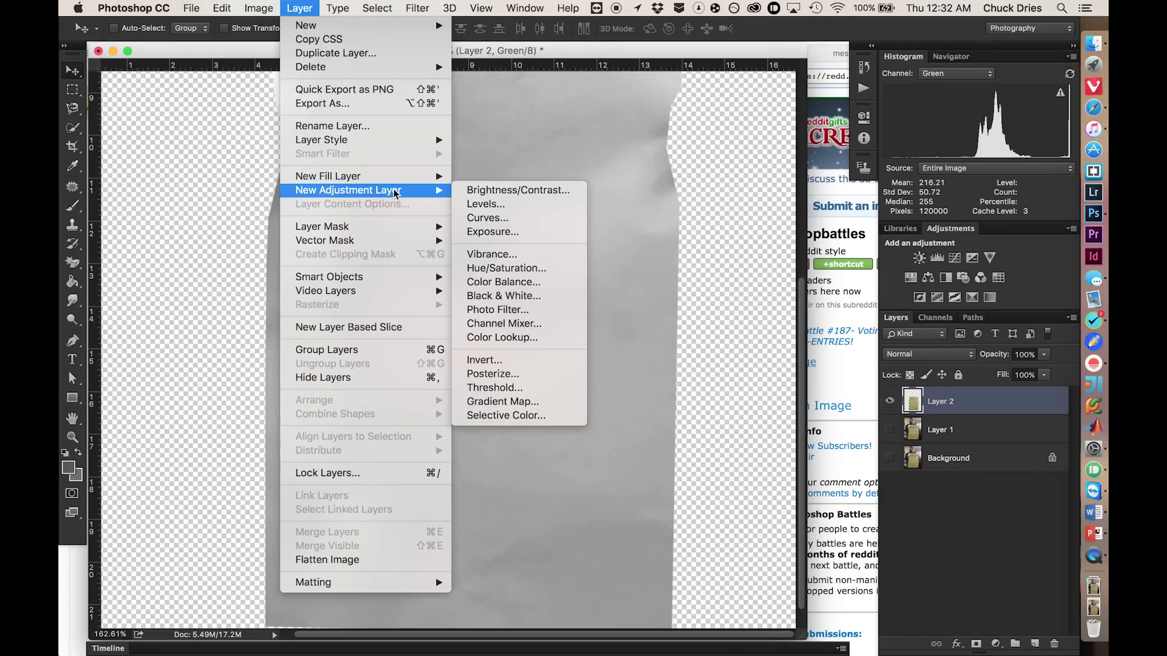
pyautogui.click(531, 191)
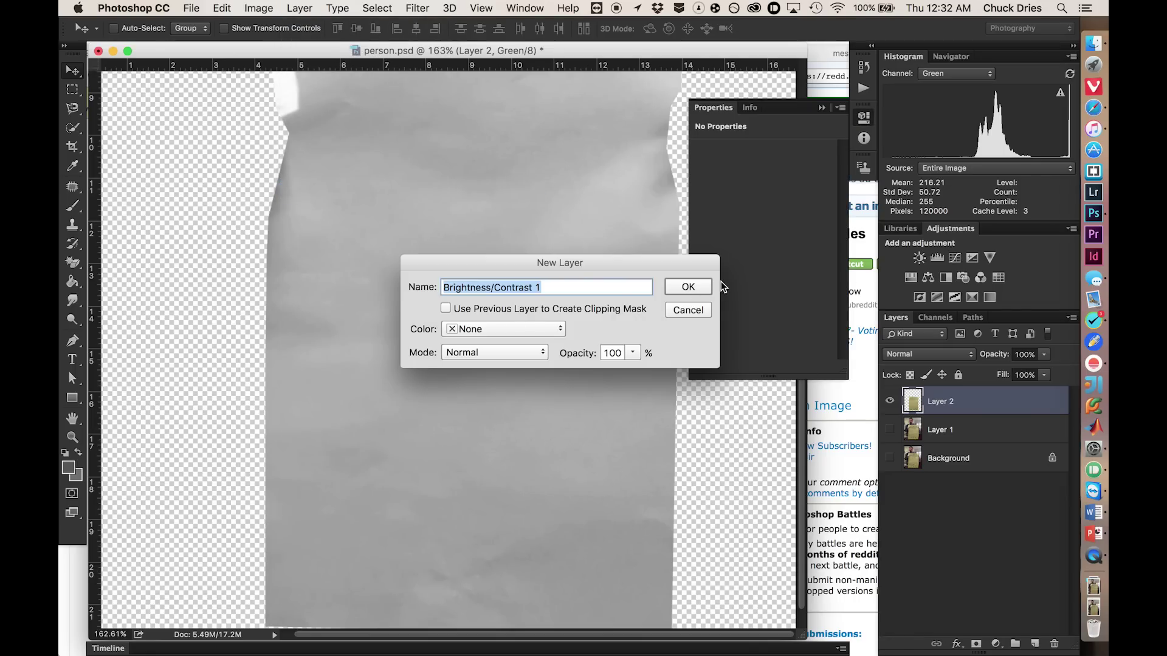
pyautogui.click(688, 286)
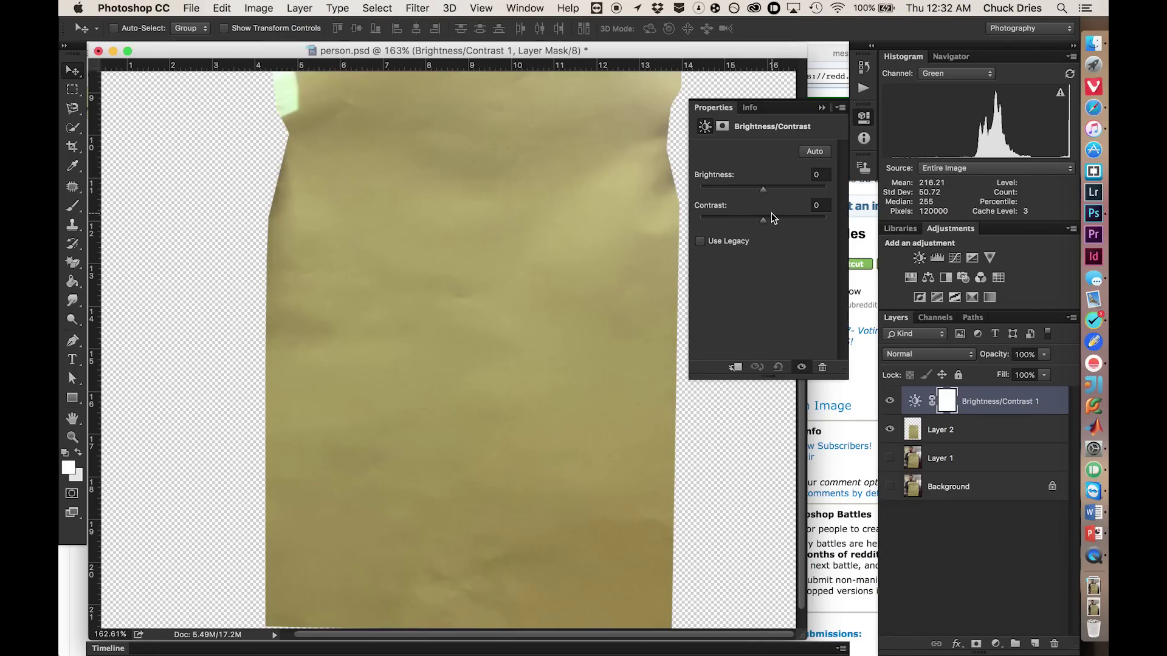
pyautogui.moveTo(771, 216); pyautogui.dragTo(770, 188)
# Step: Preview only the Green channel and fine-tune the contrast to 37
pyautogui.click(946, 320)
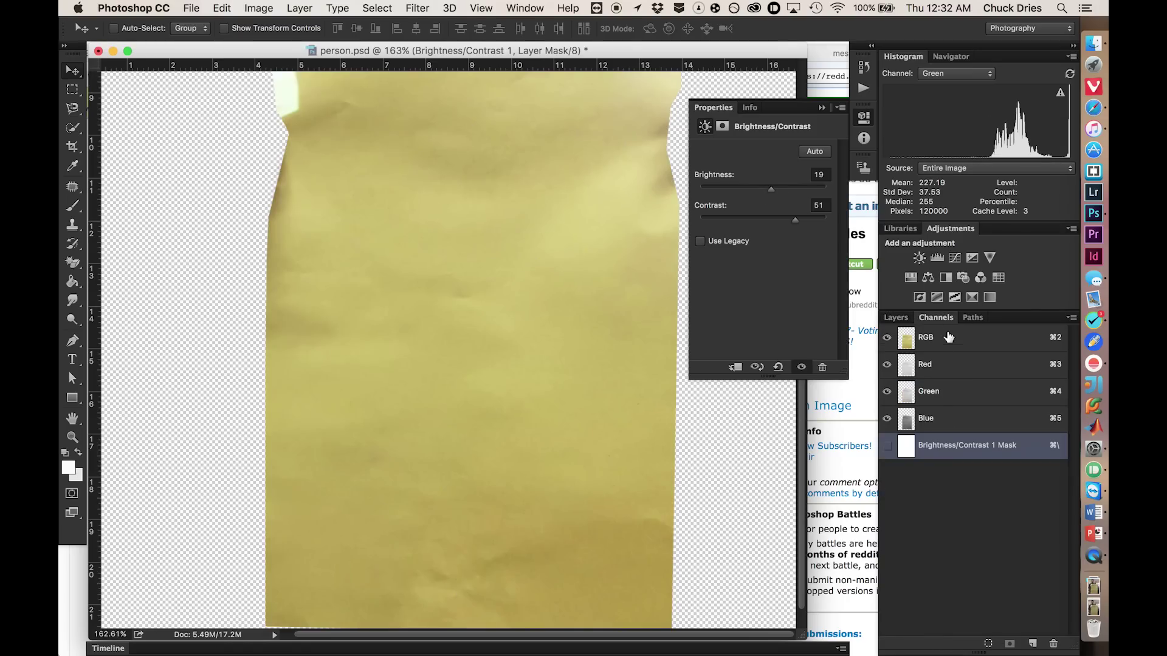
pyautogui.click(914, 394)
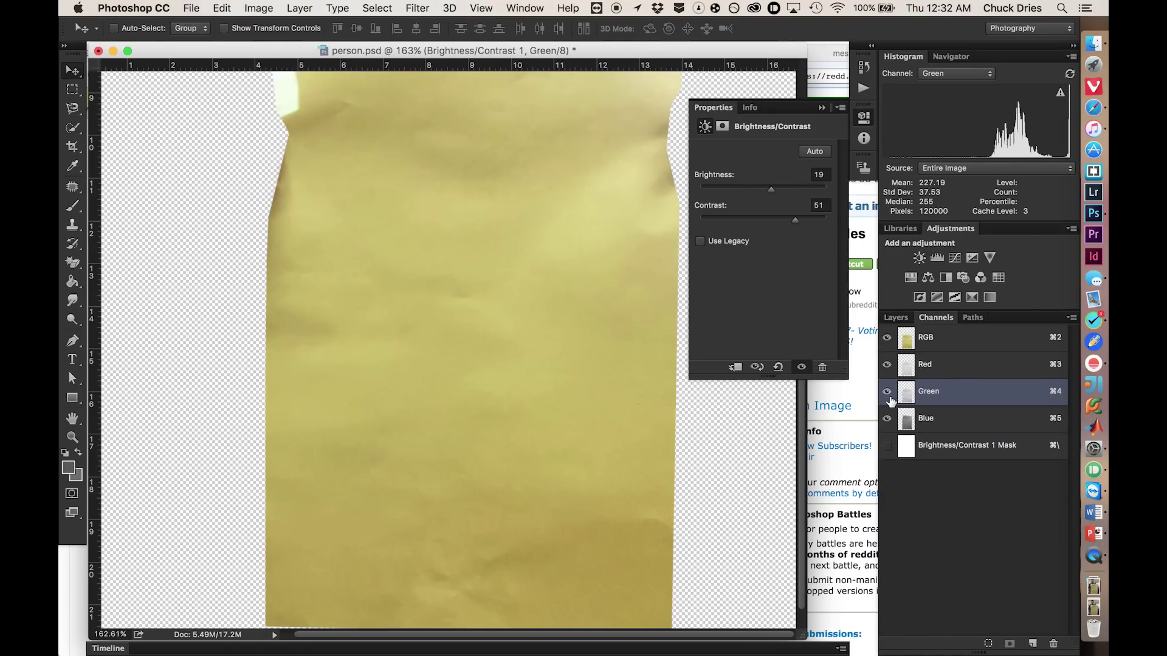
pyautogui.click(886, 364)
pyautogui.click(886, 418)
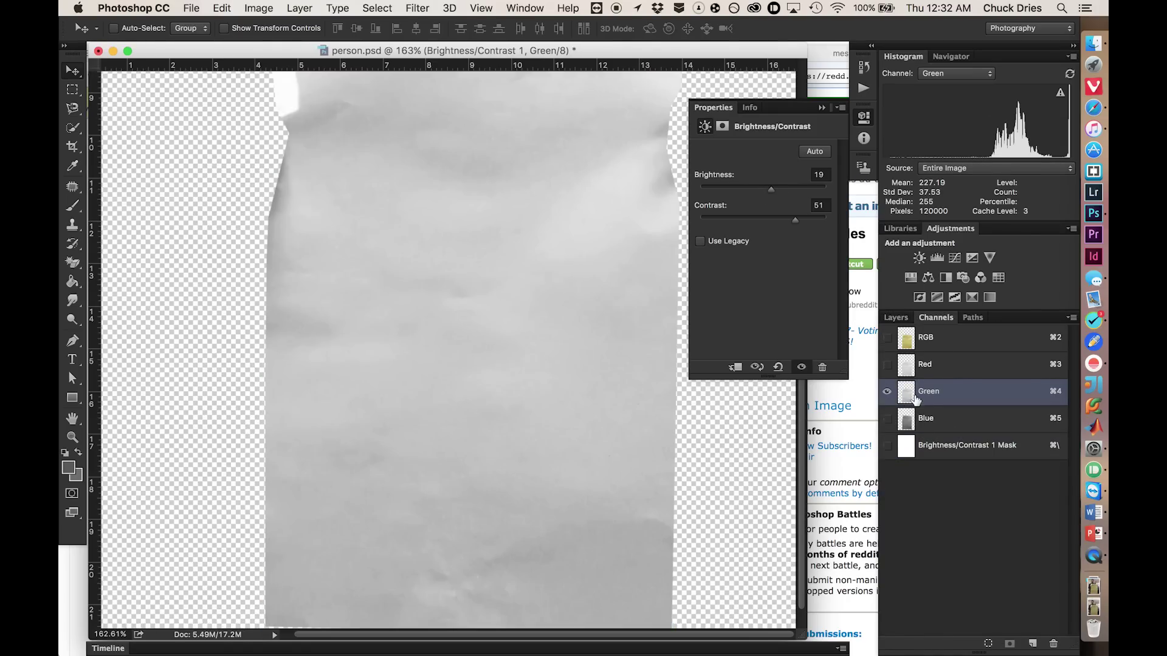
pyautogui.moveTo(782, 221); pyautogui.dragTo(763, 190)
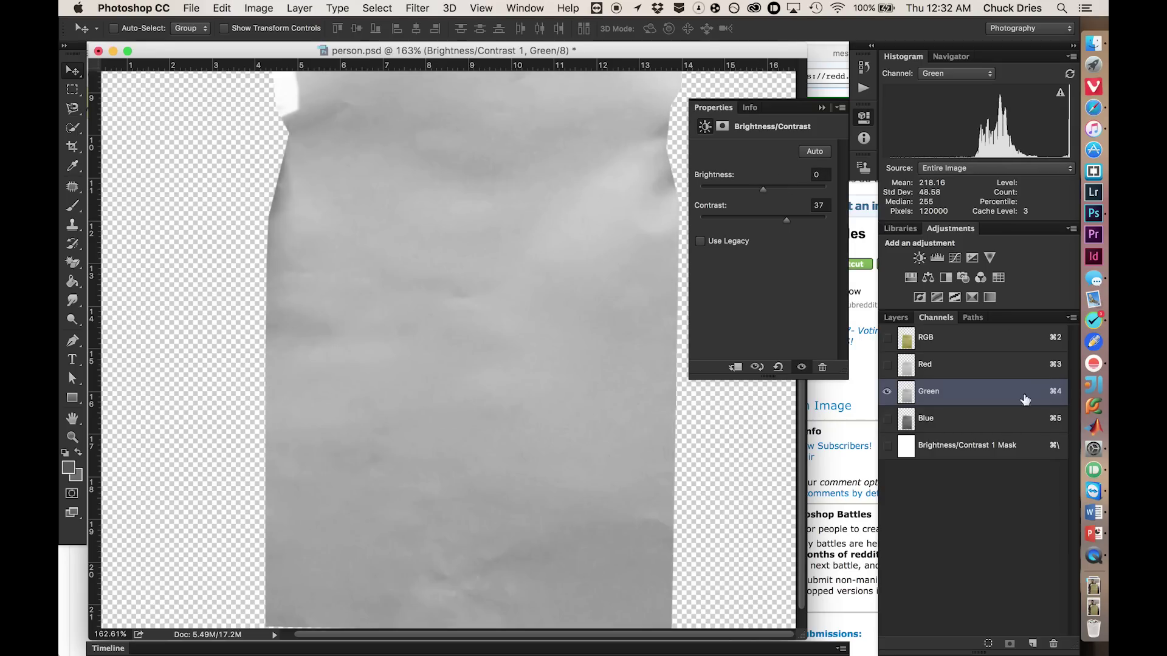
# Step: Duplicate the Green channel into a new document named disp
pyautogui.rightClick(933, 400)
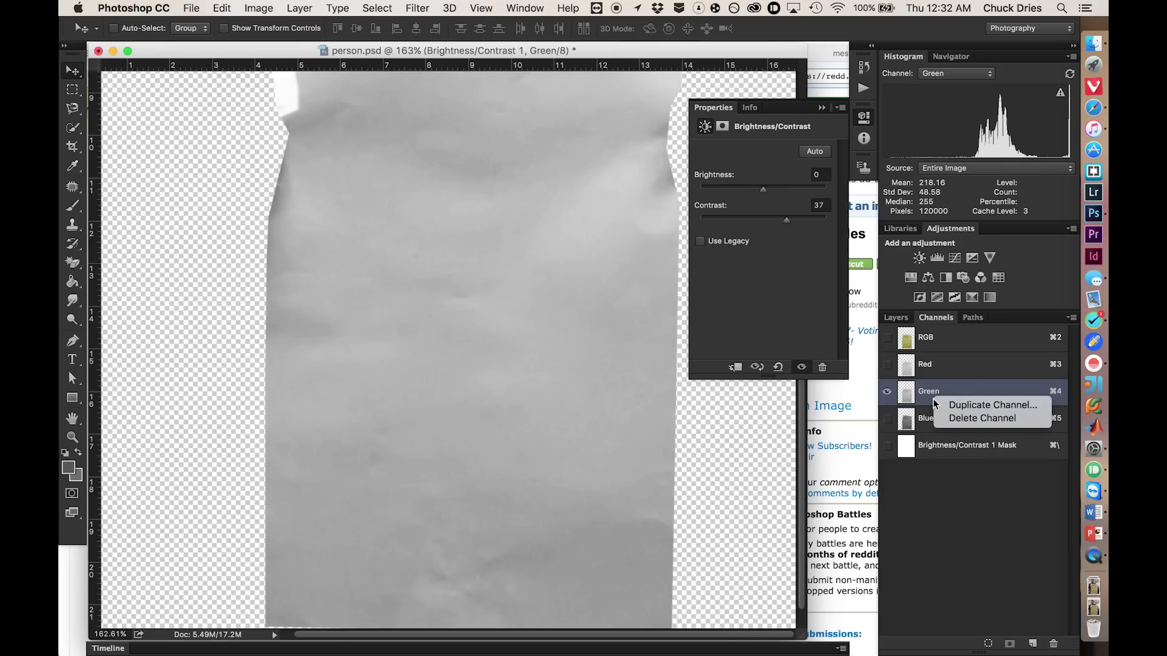
pyautogui.click(965, 406)
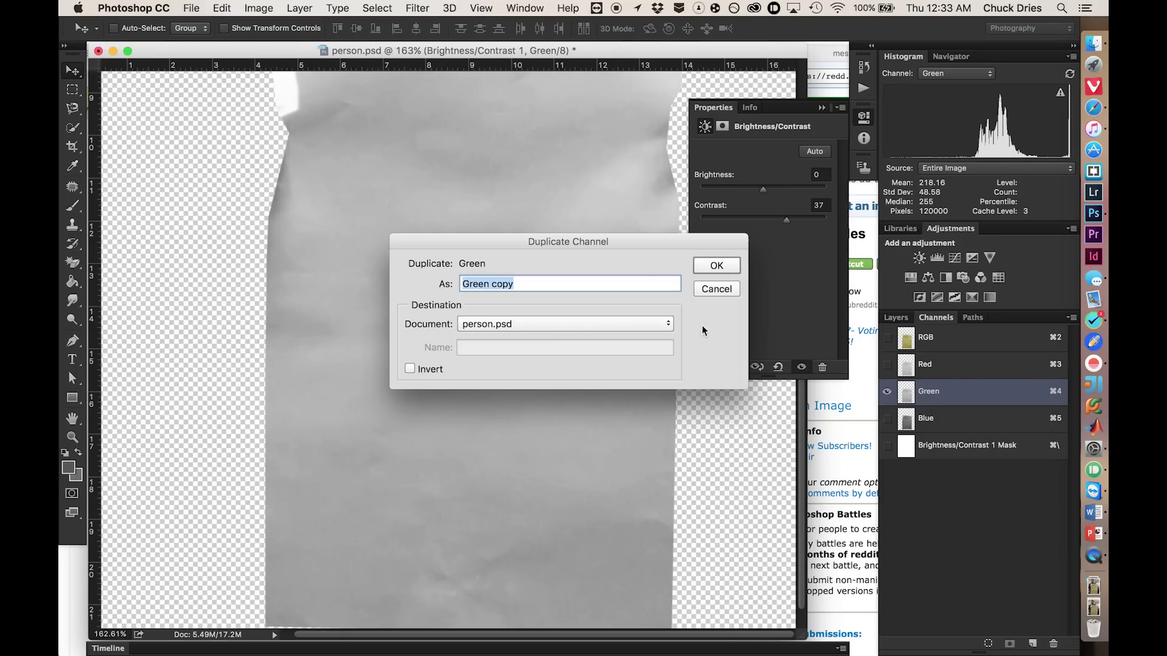
pyautogui.click(537, 325)
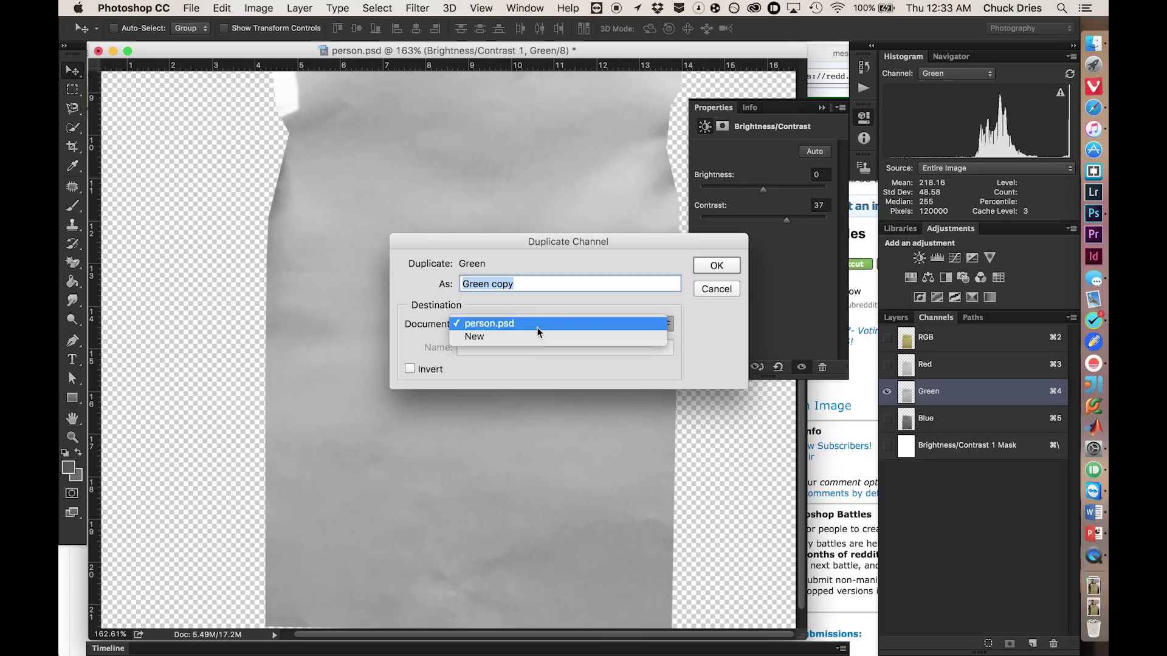
pyautogui.click(530, 338)
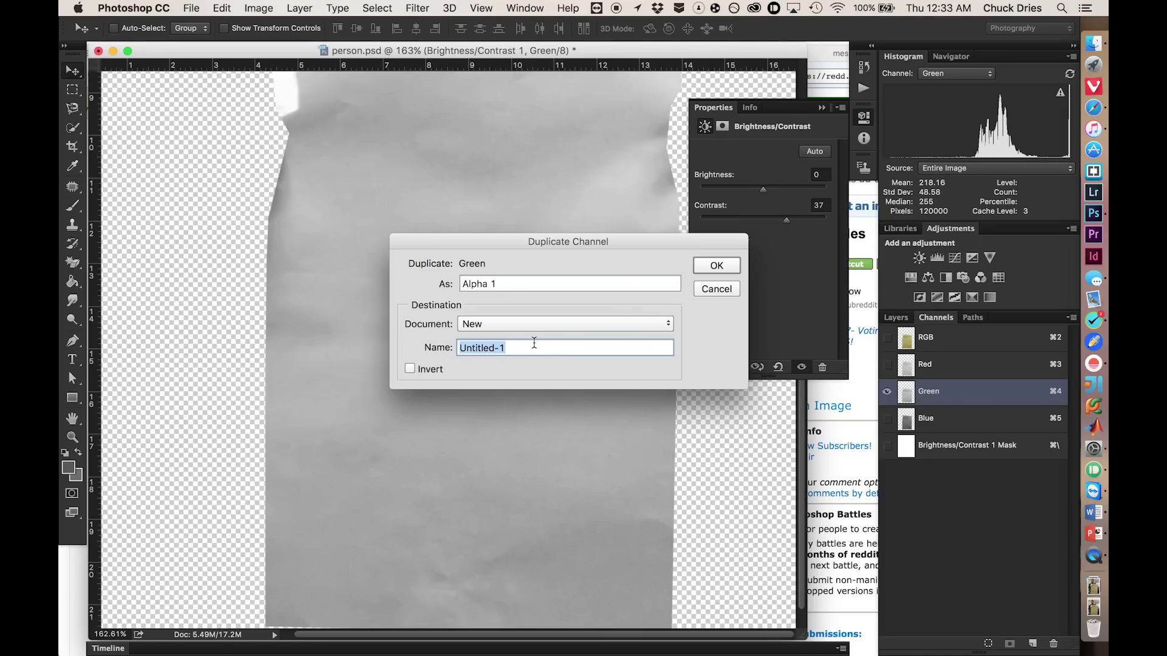
pyautogui.write('disp')
pyautogui.click(717, 267)
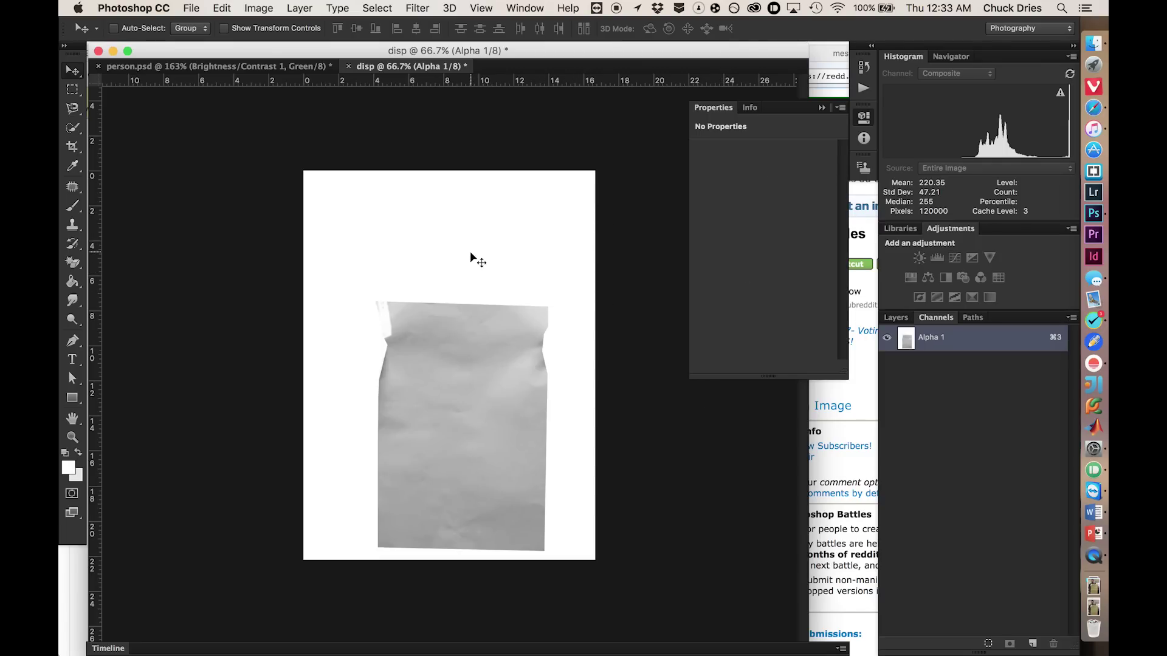
# Step: Save it as disp.psd, replacing the existing file, then close its tab
pyautogui.press('super+shift+s')
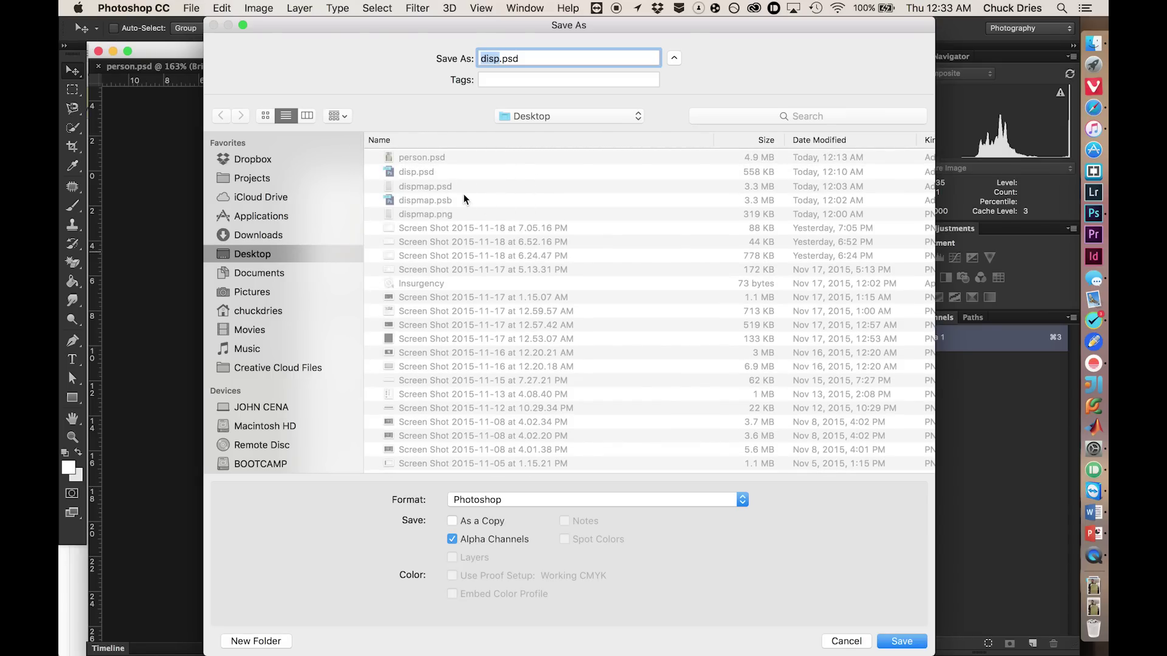
pyautogui.press('Return')
pyautogui.click(661, 126)
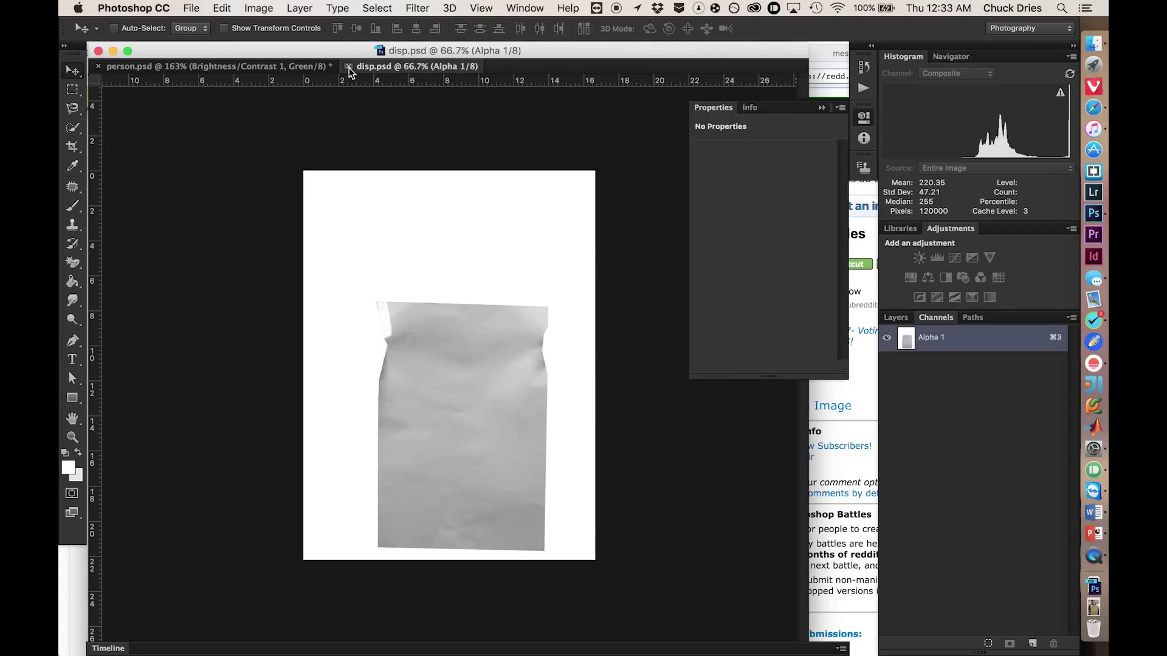
pyautogui.click(348, 67)
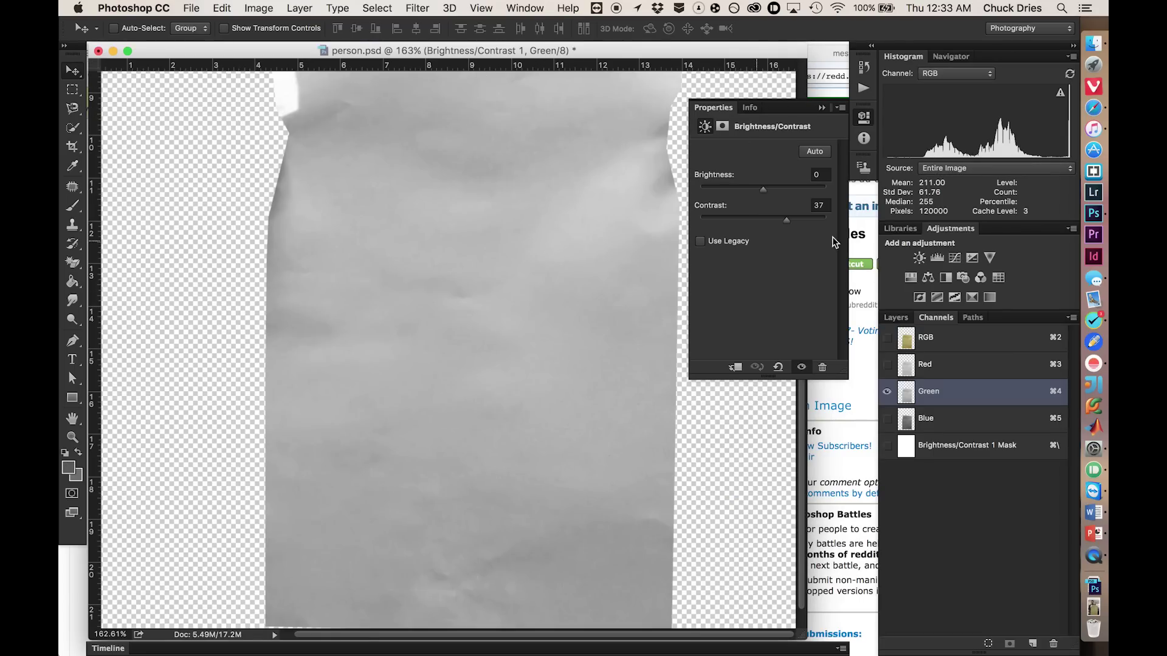
pyautogui.click(887, 338)
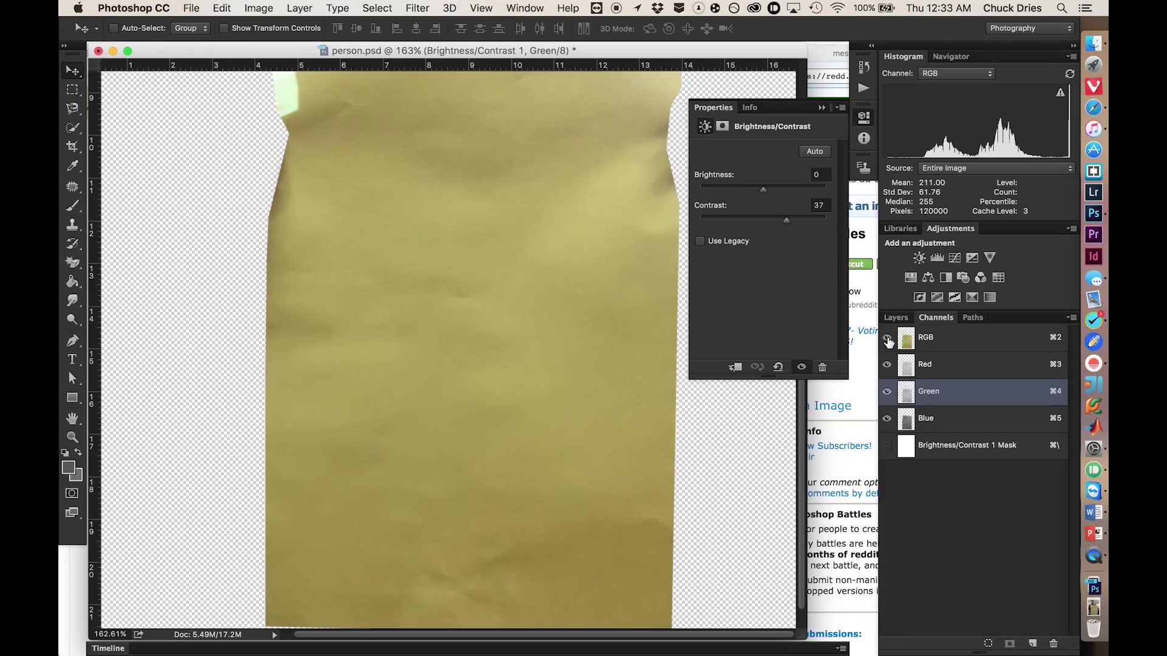
pyautogui.click(897, 318)
pyautogui.click(935, 317)
pyautogui.click(896, 318)
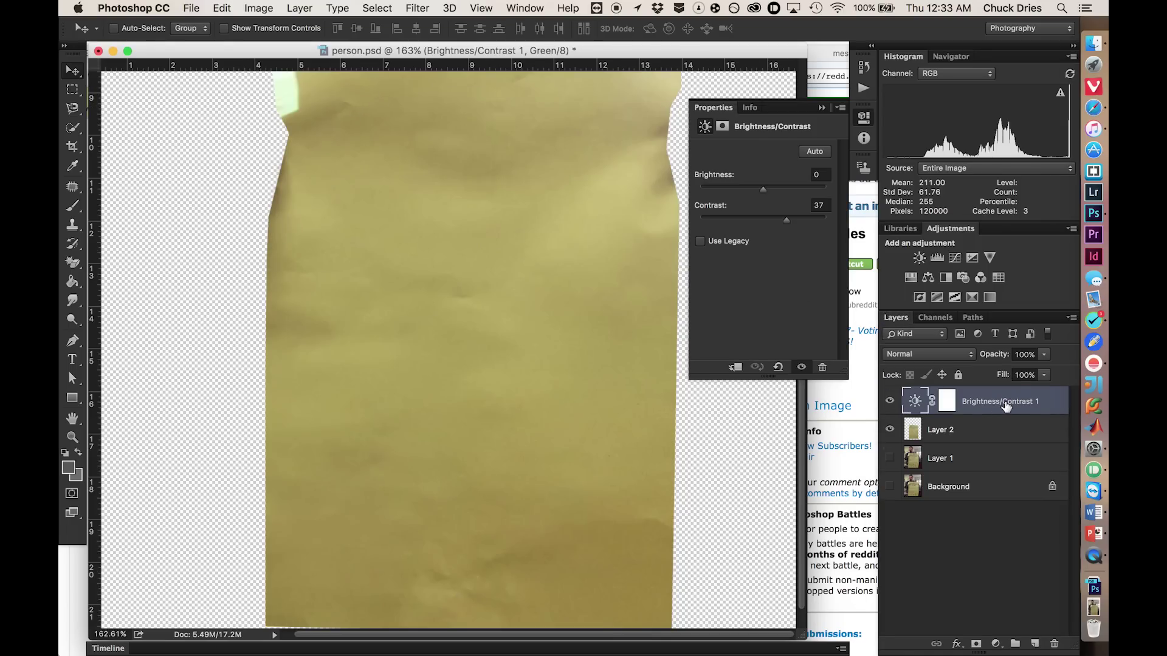
pyautogui.press('Delete')
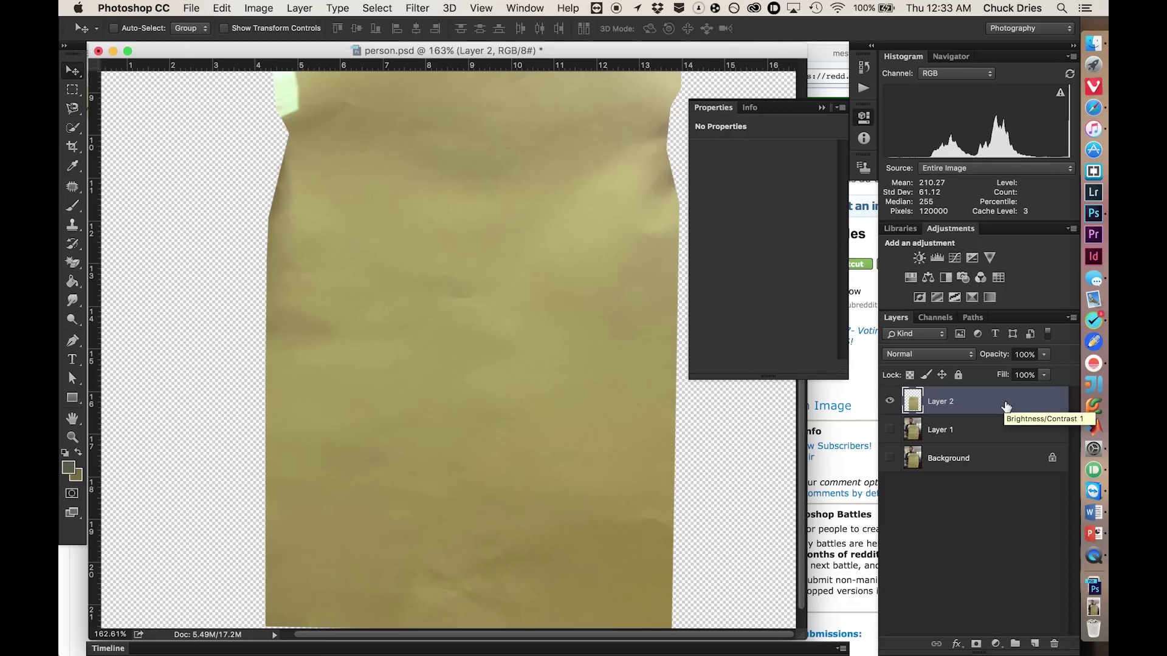
pyautogui.click(824, 107)
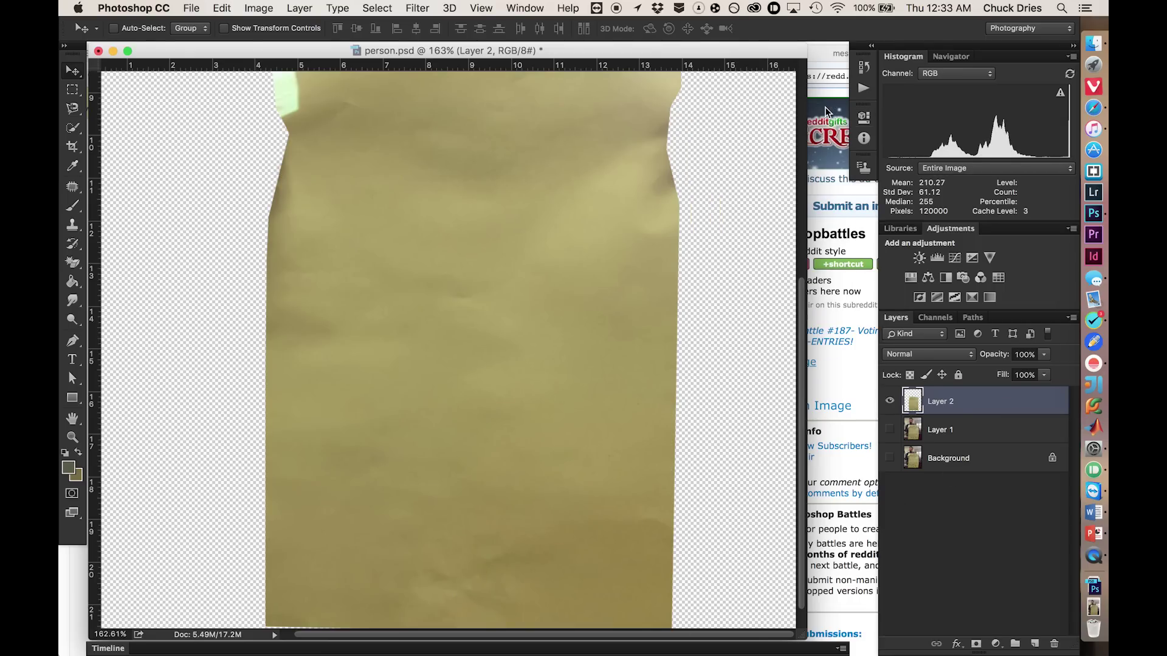
pyautogui.scroll(8, 562, 340)
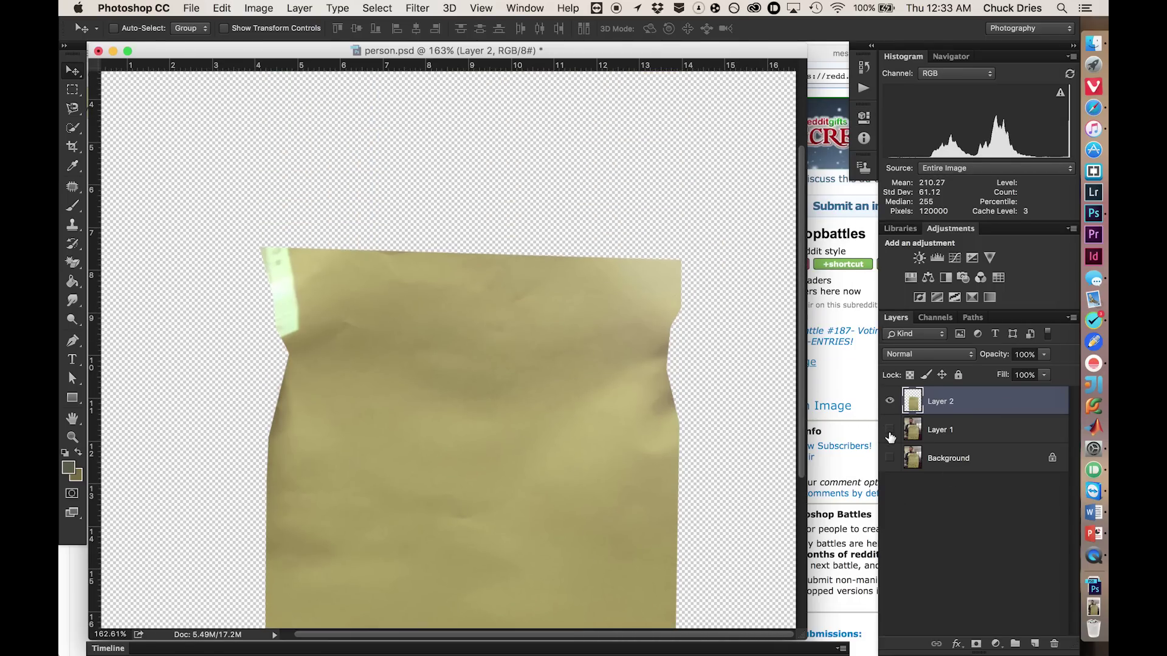
pyautogui.click(890, 431)
pyautogui.scroll(-5, 522, 422)
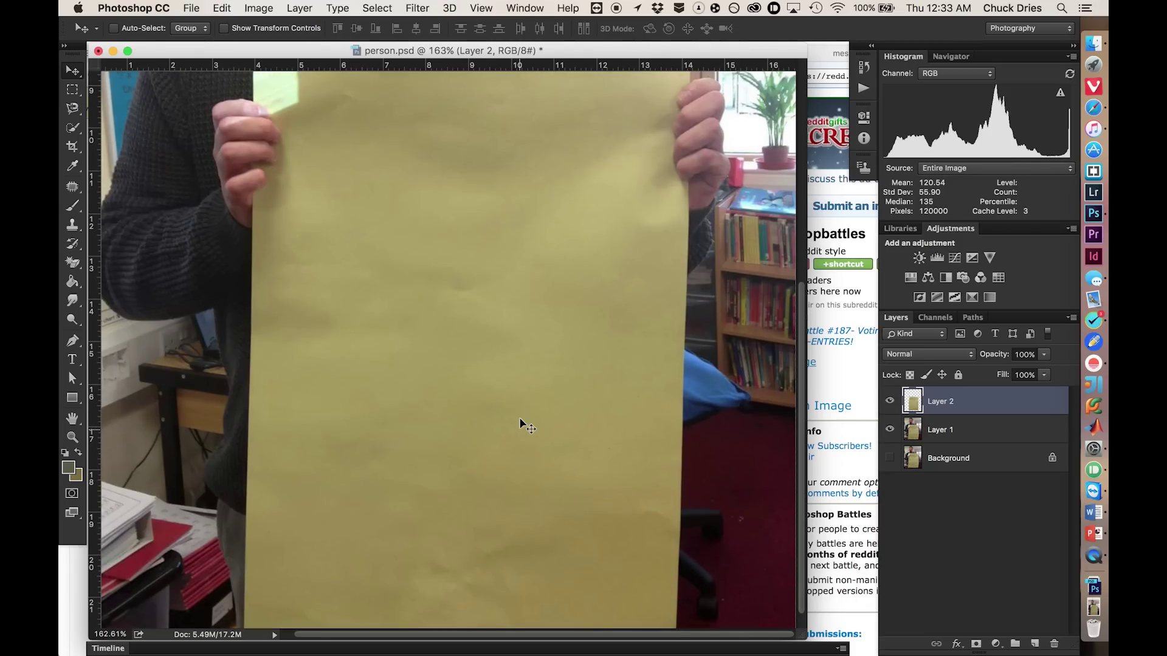
pyautogui.scroll(2, 520, 423)
pyautogui.scroll(5, 520, 423)
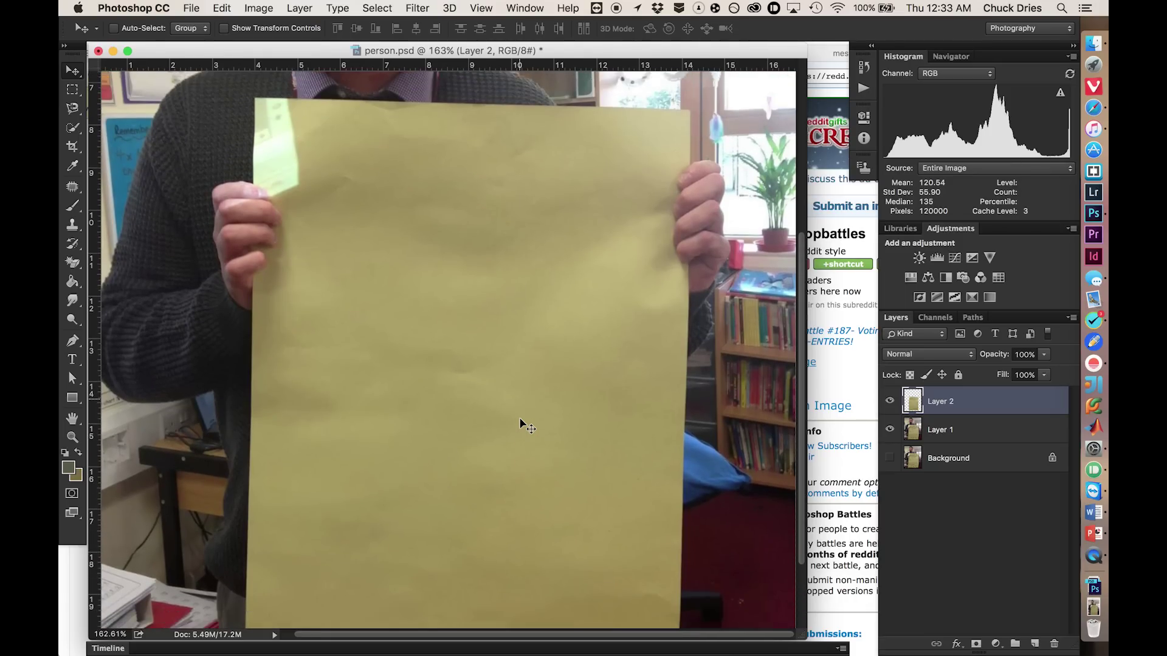
pyautogui.scroll(-2, 520, 422)
pyautogui.scroll(3, 520, 423)
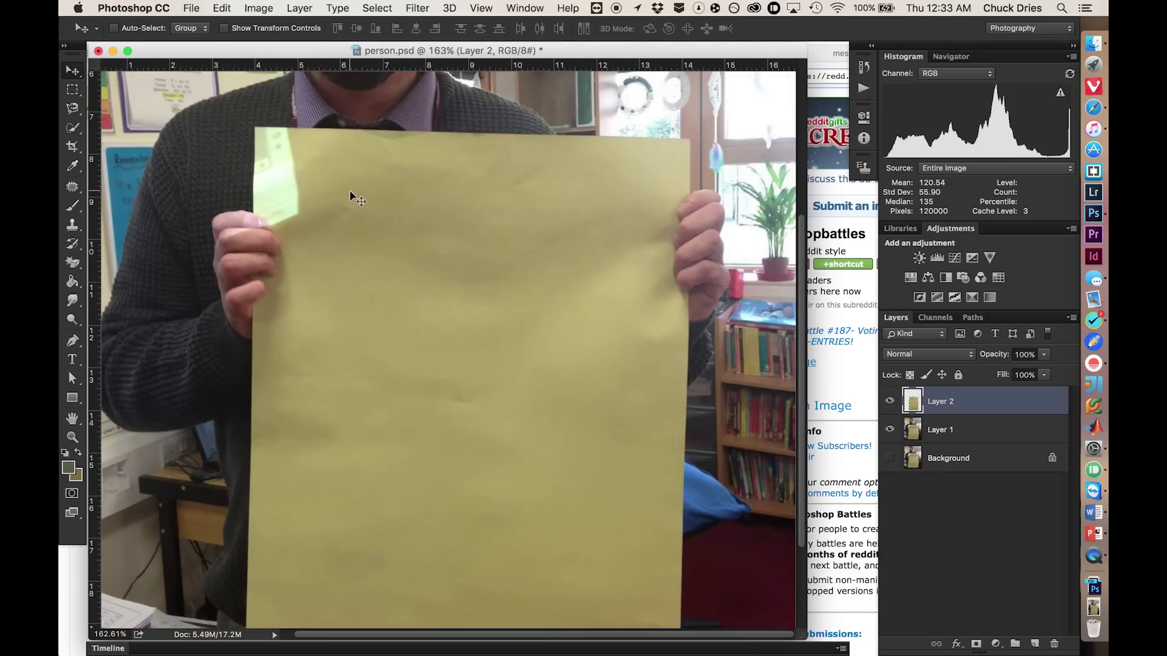
# Step: Start a left-aligned text layer on the sign and type a line of 'asdf' words
pyautogui.press('t')
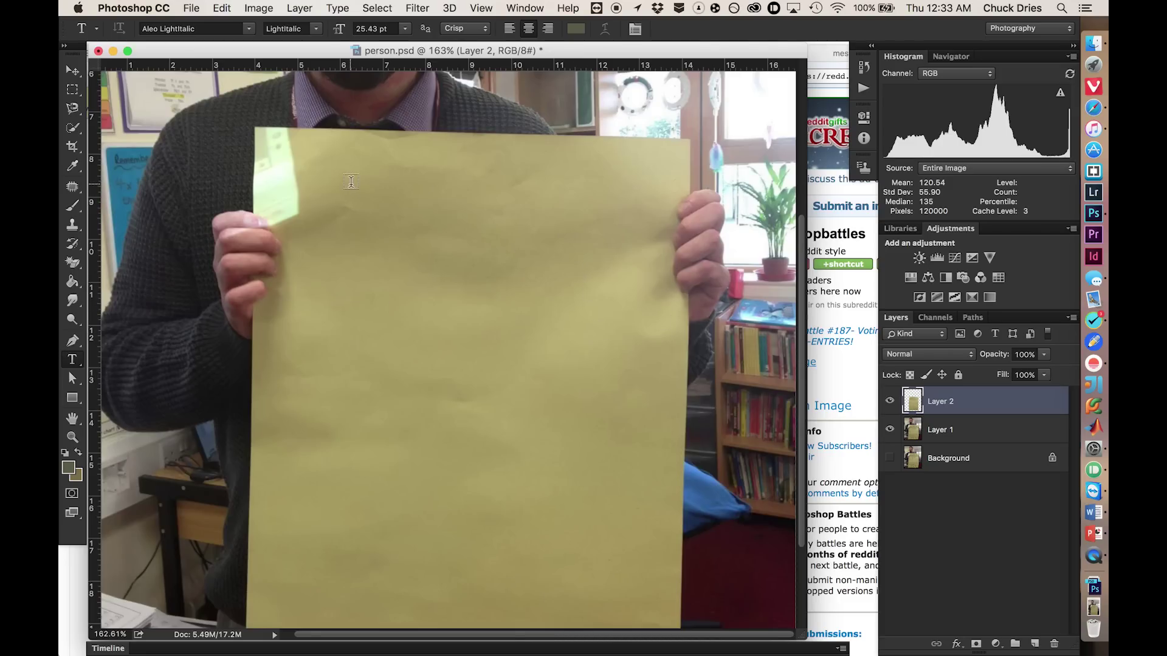
pyautogui.click(291, 166)
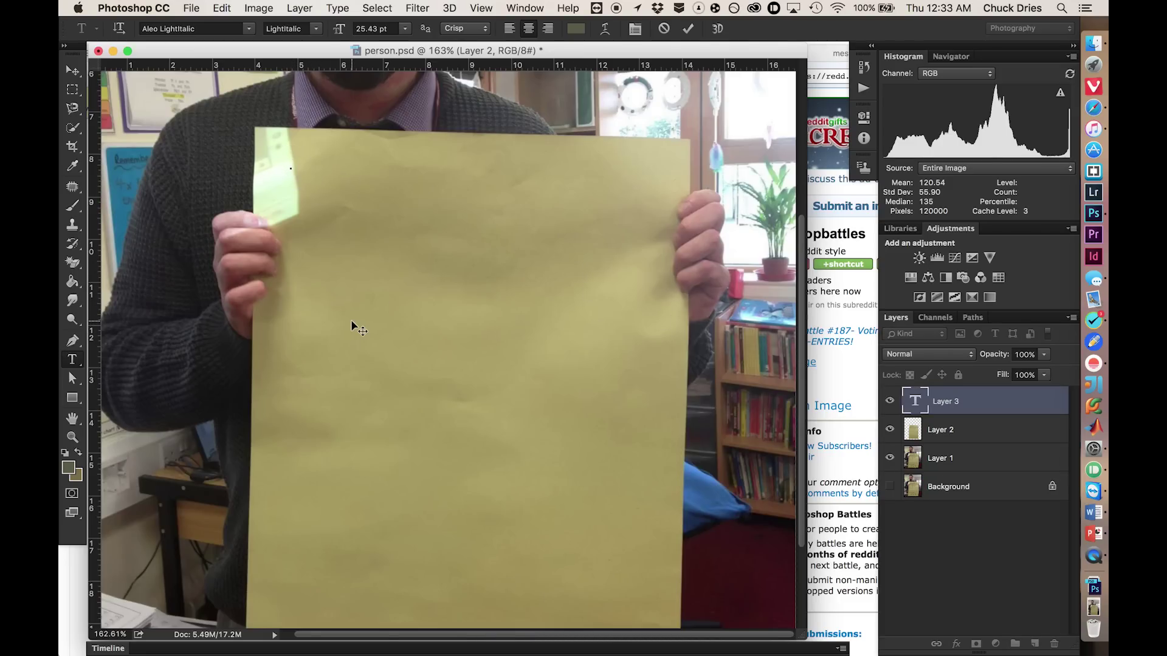
pyautogui.write('asdf.asdf')
pyautogui.click(509, 28)
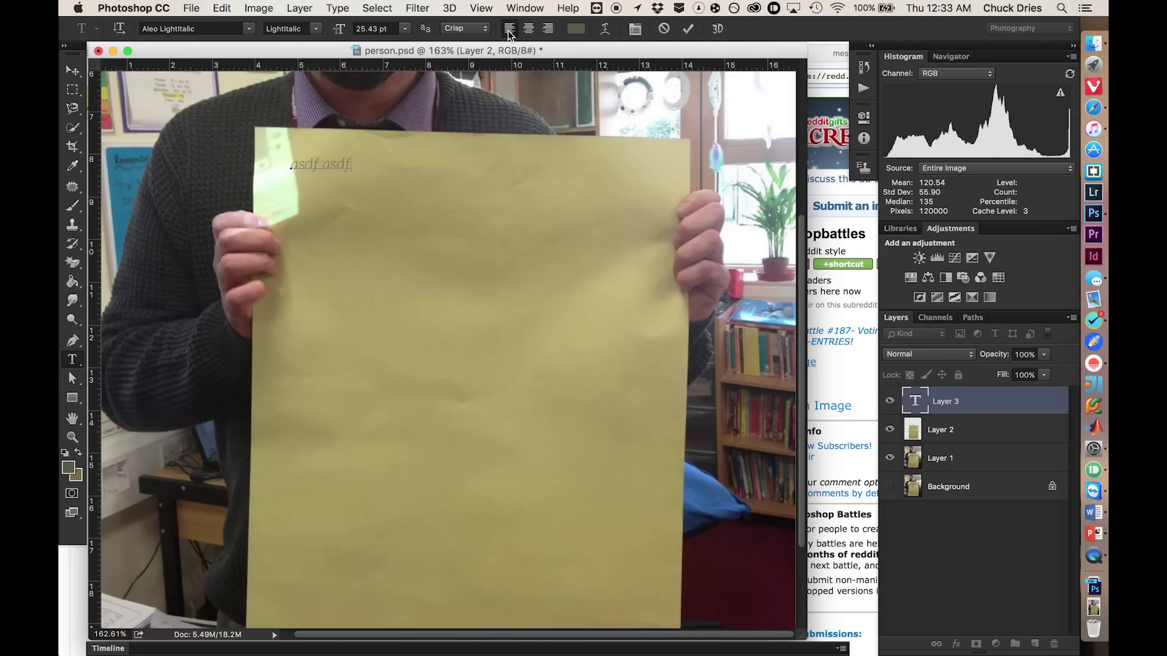
pyautogui.write('asdf asdf adf sad')
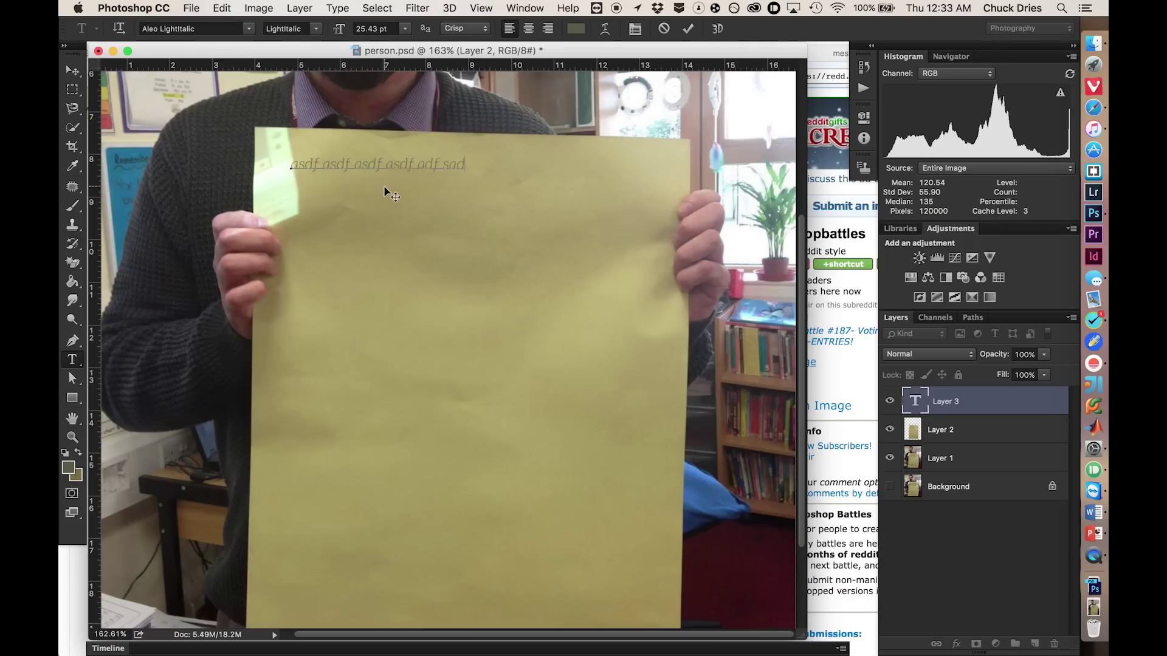
pyautogui.write('f asdf asdf asdf')
pyautogui.write(' asdf asdf asdf asdf asdf asdf')
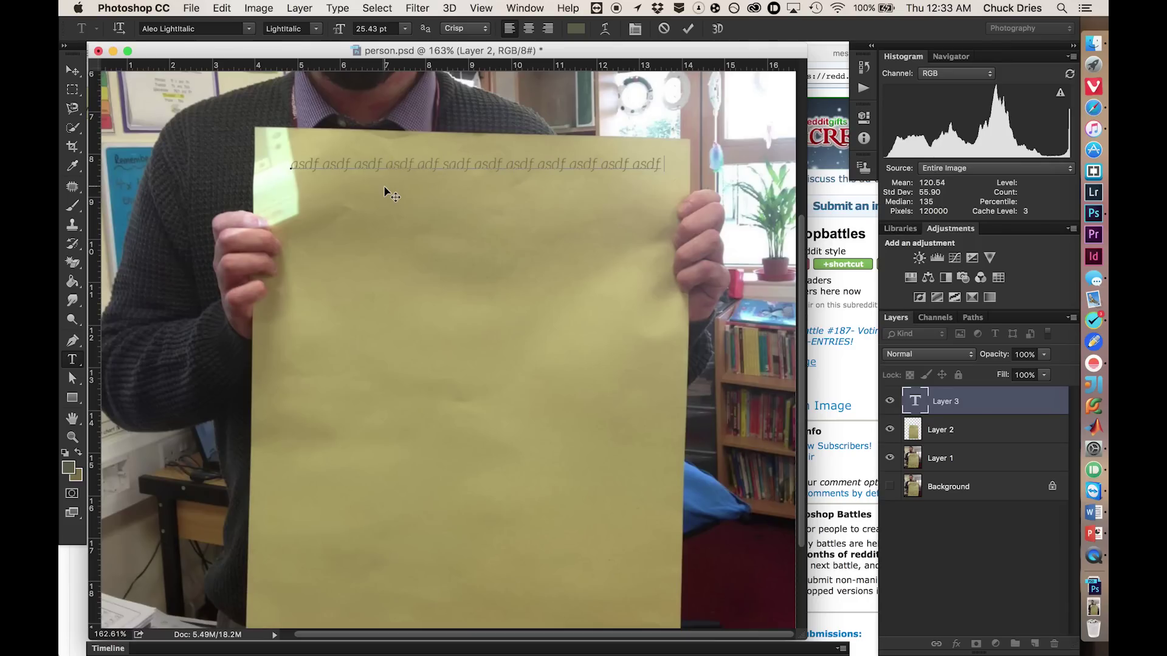
# Step: Paste the 'asdf' line repeatedly to fill the sign with many rows
pyautogui.press('super+a')
pyautogui.press('super+c')
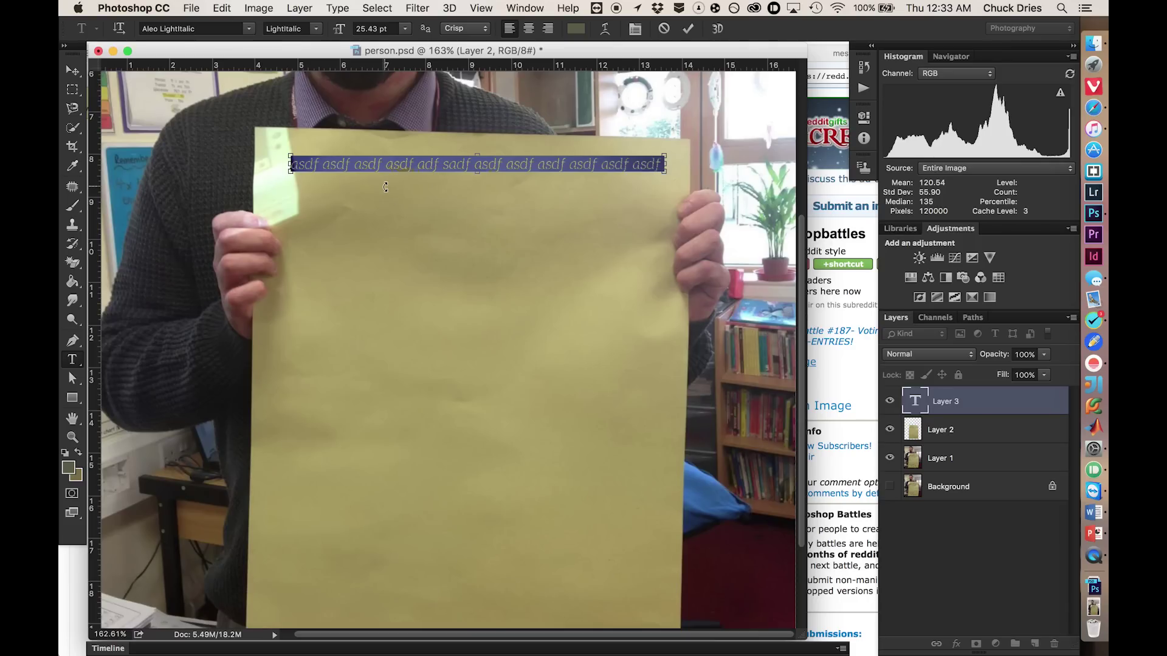
pyautogui.click(384, 191)
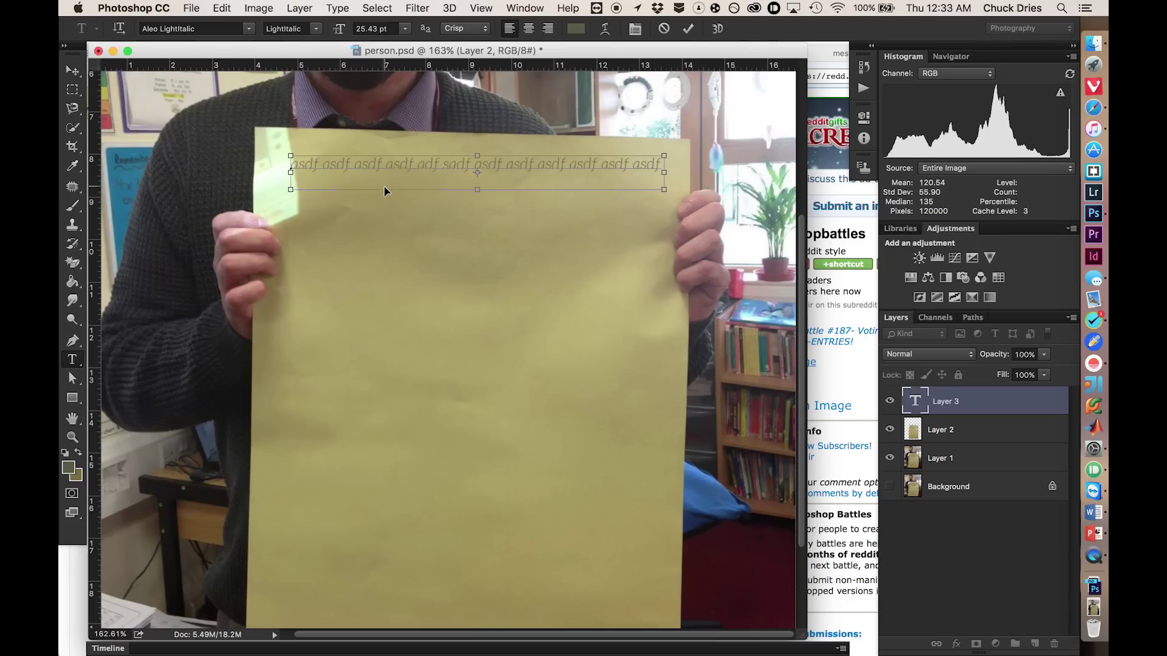
pyautogui.press('super+v')
pyautogui.press('super+v')
pyautogui.press('super+v')
pyautogui.press('super+v')
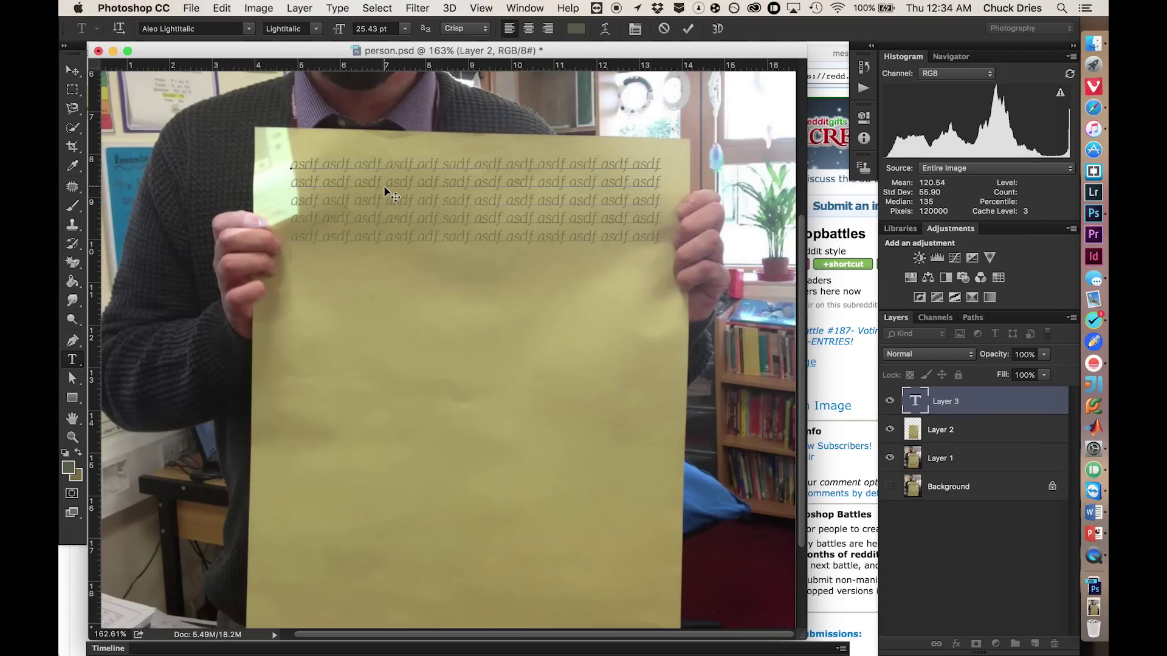
pyautogui.press('super+v')
pyautogui.press('super+v')
pyautogui.press('super+v')
pyautogui.press('super+v')
pyautogui.press('super+v')
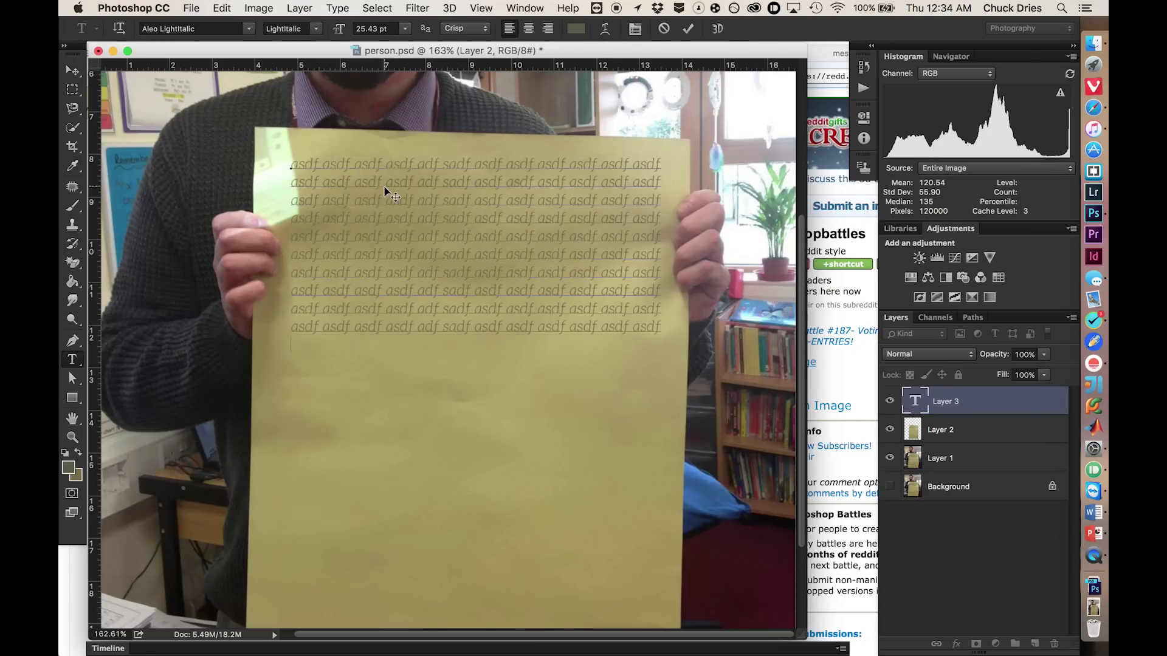
pyautogui.press('super+v')
pyautogui.press('super+v')
pyautogui.press('super+v')
pyautogui.press('super+v')
pyautogui.press('super+v')
pyautogui.press('super+v')
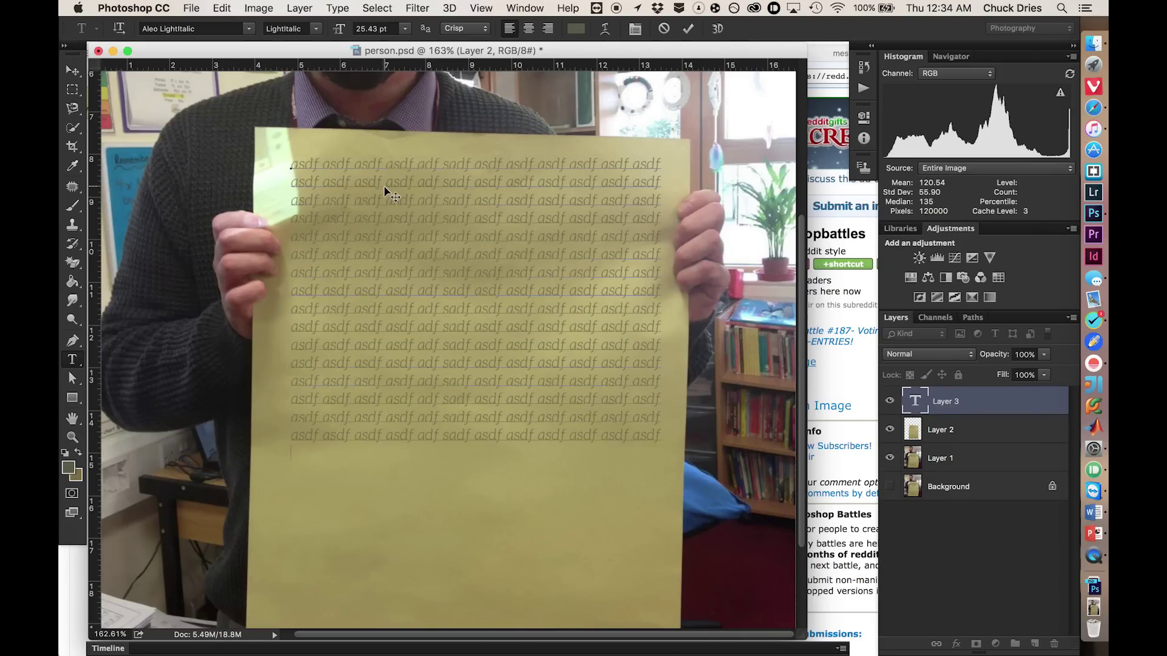
pyautogui.press('super+v')
pyautogui.press('super+v')
pyautogui.press('super+v')
pyautogui.press('super+v')
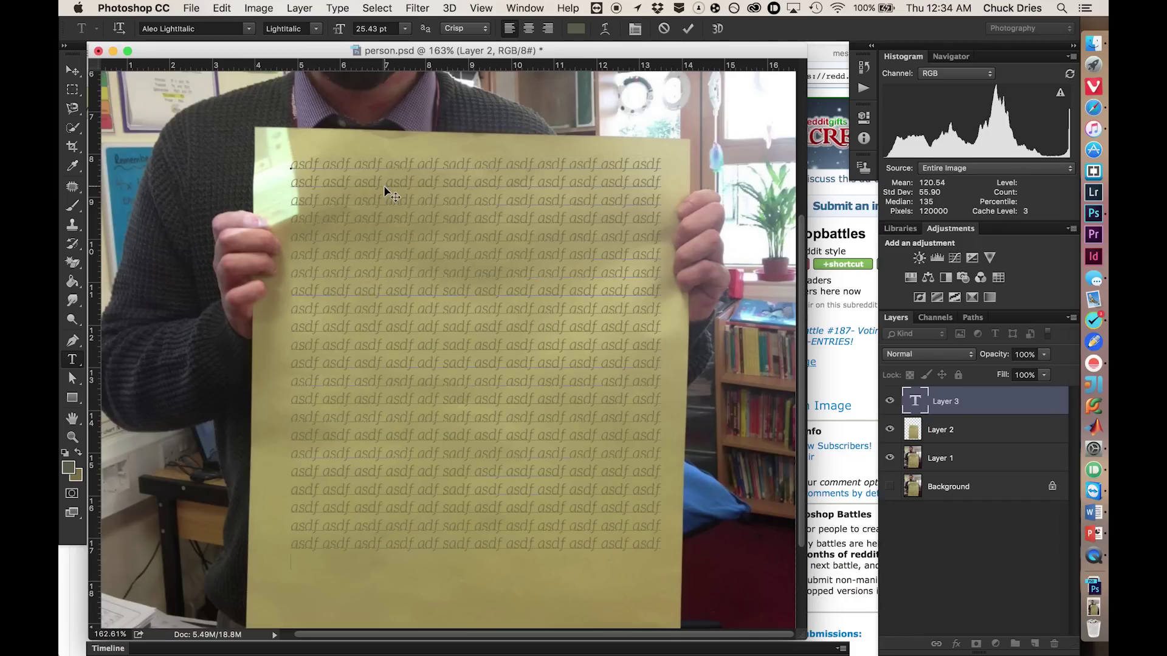
pyautogui.press('super+v')
pyautogui.press('super+v')
pyautogui.press('super+v')
pyautogui.press('super+v')
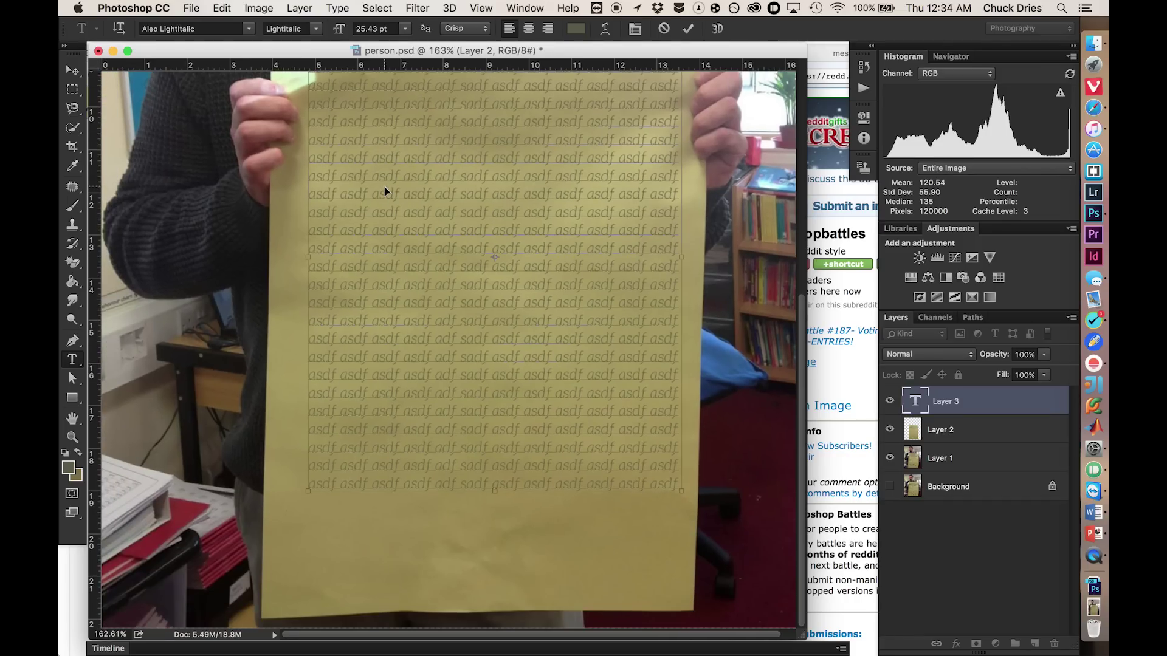
pyautogui.press('super+v')
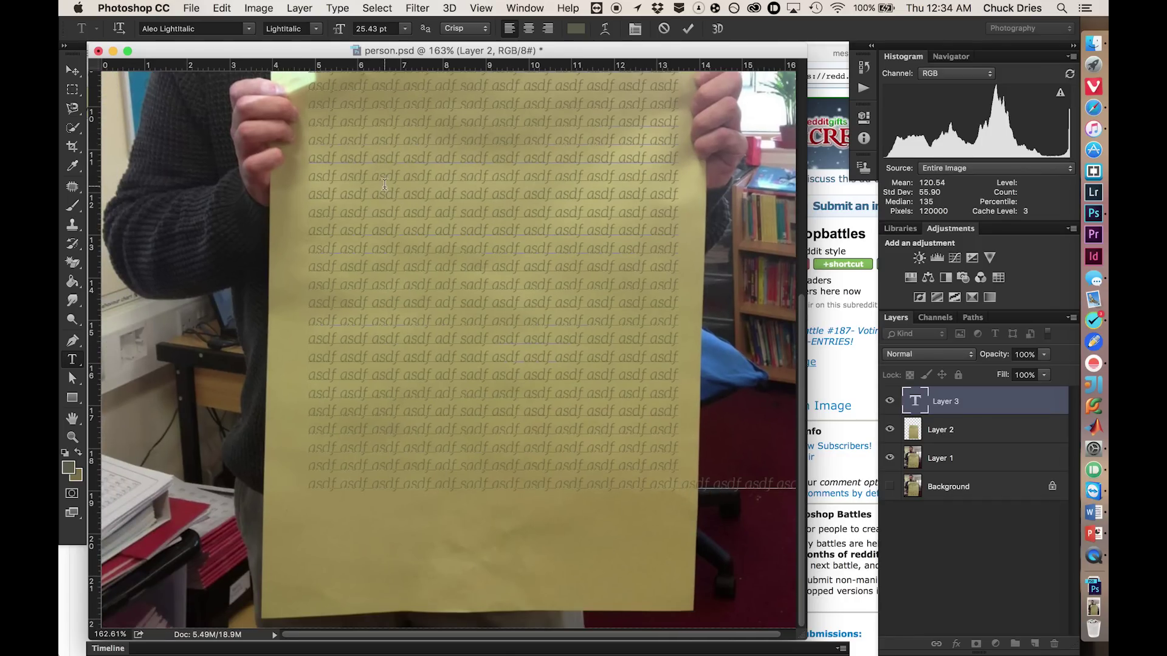
pyautogui.press('super+v')
pyautogui.press('super+v')
pyautogui.press('super+v')
pyautogui.press('super+v')
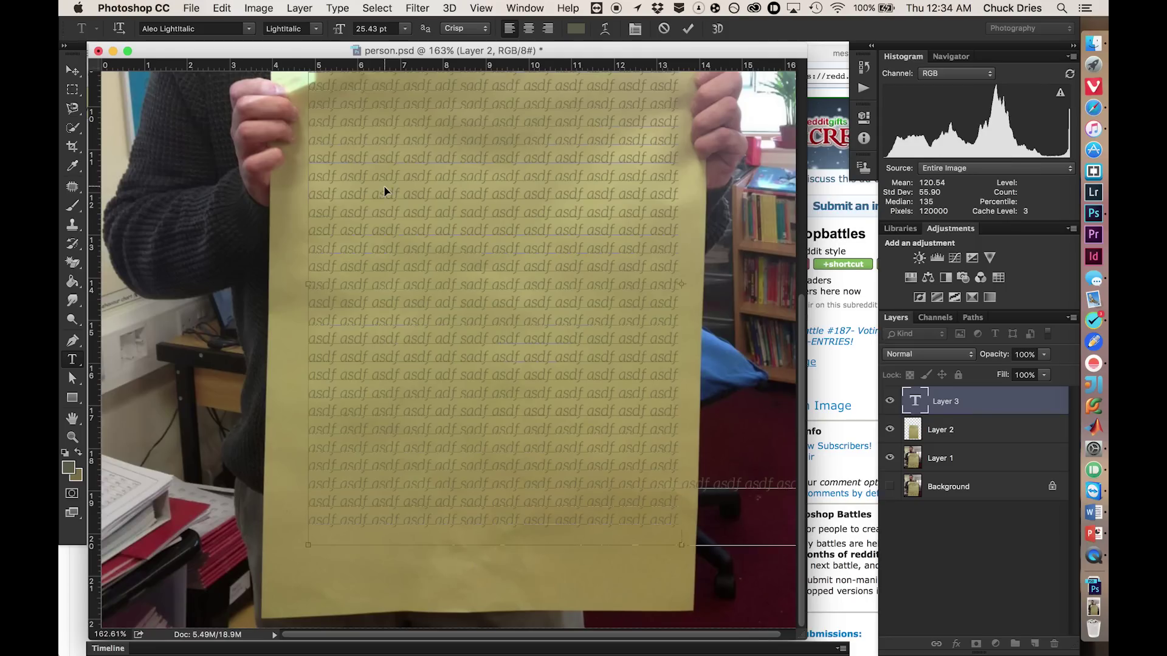
pyautogui.moveTo(680, 483); pyautogui.dragTo(213, 479)
pyautogui.scroll(5, 542, 161)
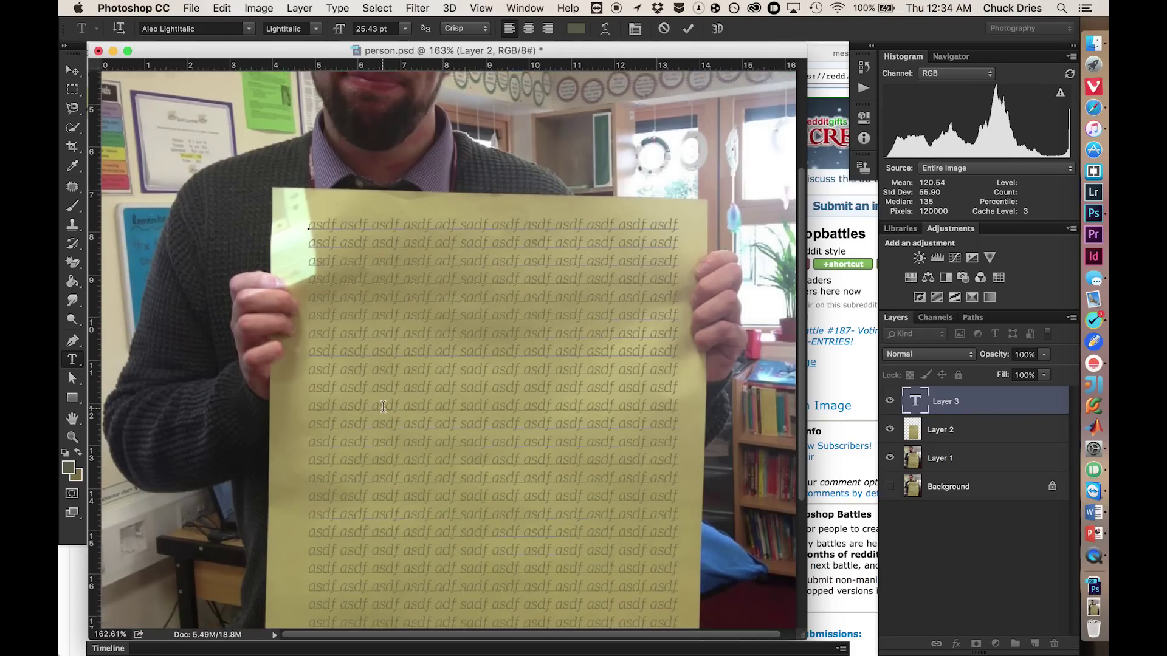
# Step: Set all the 'asdf' text to black #000000 and commit the edits
pyautogui.press('super+a')
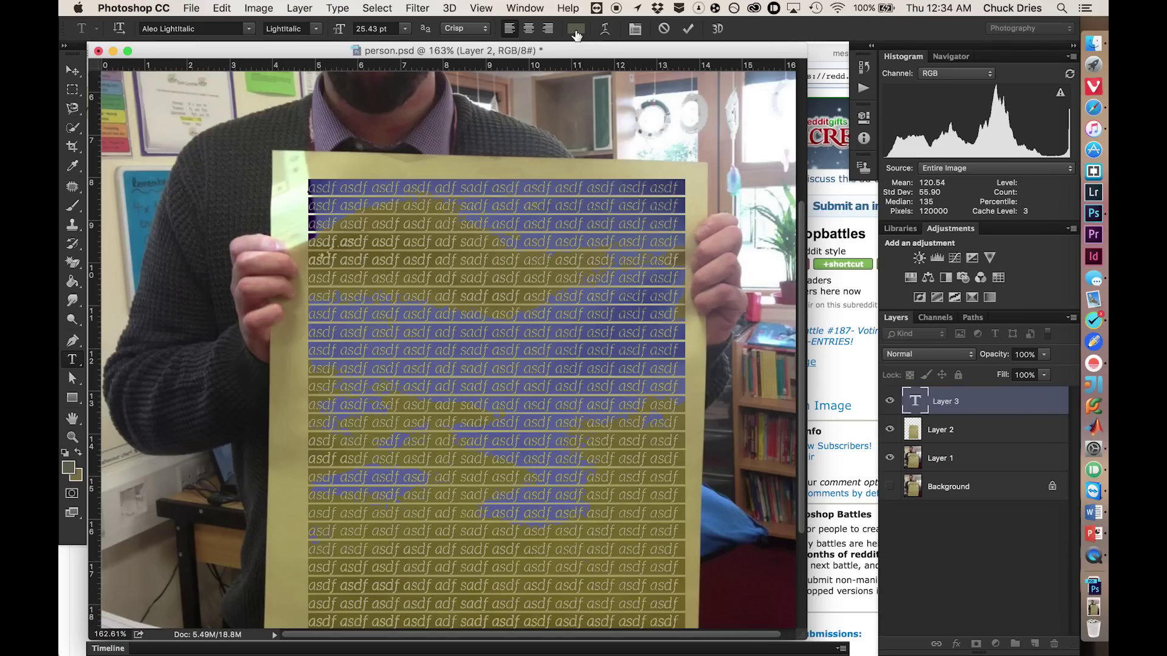
pyautogui.click(576, 28)
pyautogui.moveTo(650, 332); pyautogui.dragTo(604, 363)
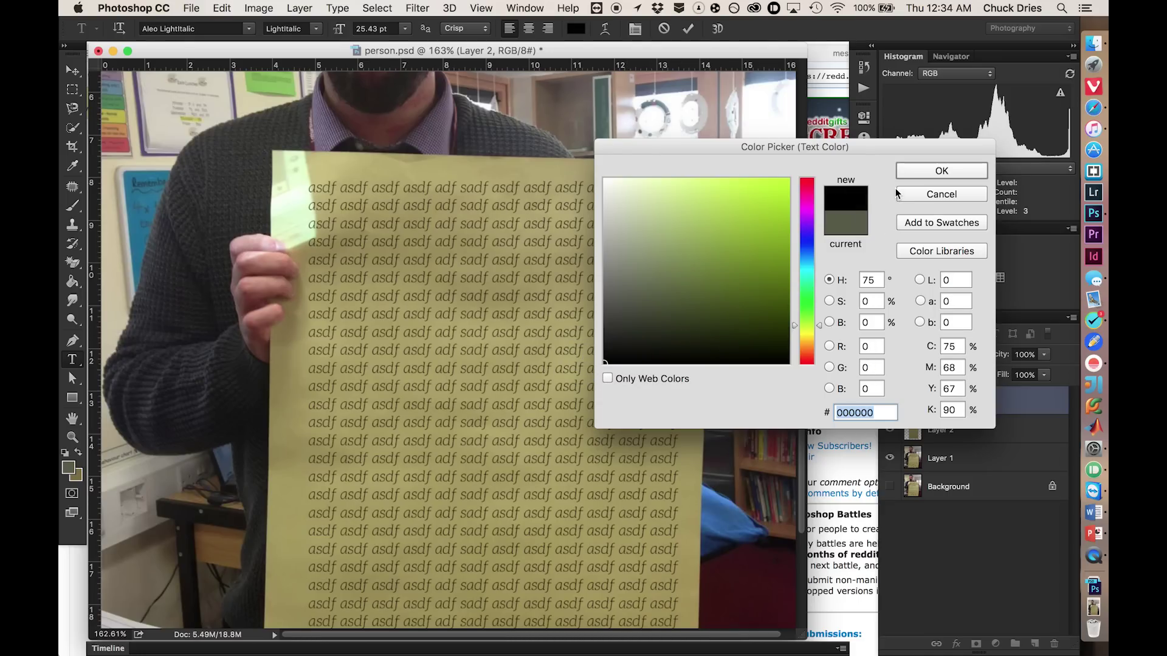
pyautogui.click(916, 172)
pyautogui.click(687, 28)
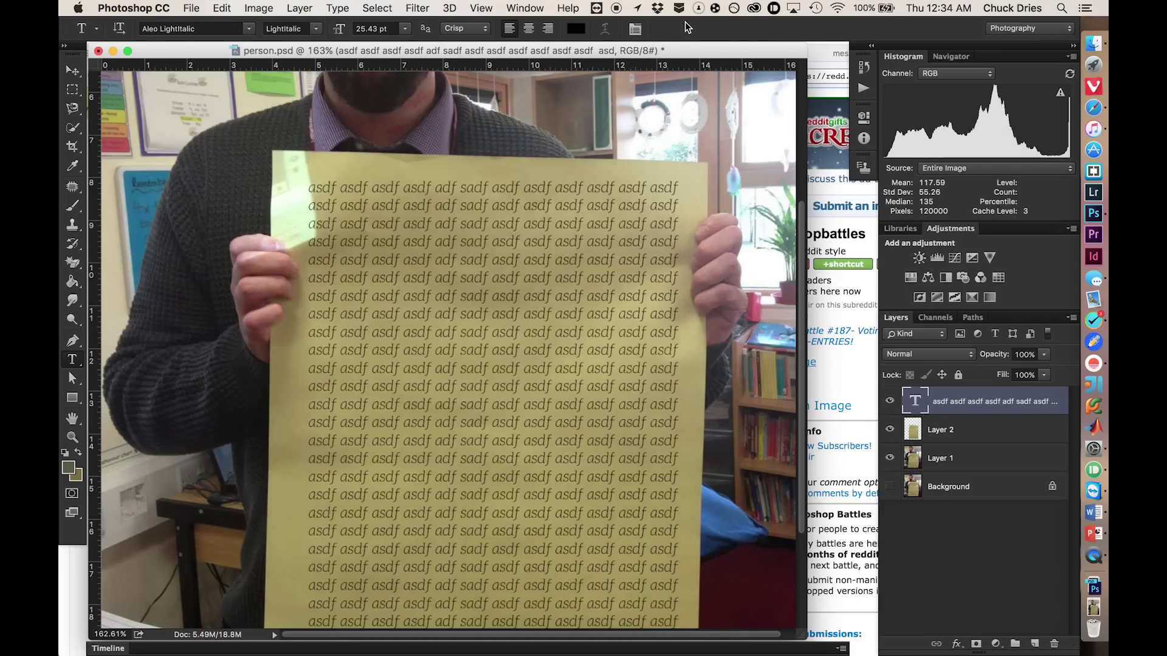
# Step: Nudge the text block slightly up and left with the Move tool
pyautogui.press('v')
pyautogui.moveTo(591, 279); pyautogui.dragTo(583, 273)
pyautogui.scroll(-5, 583, 273)
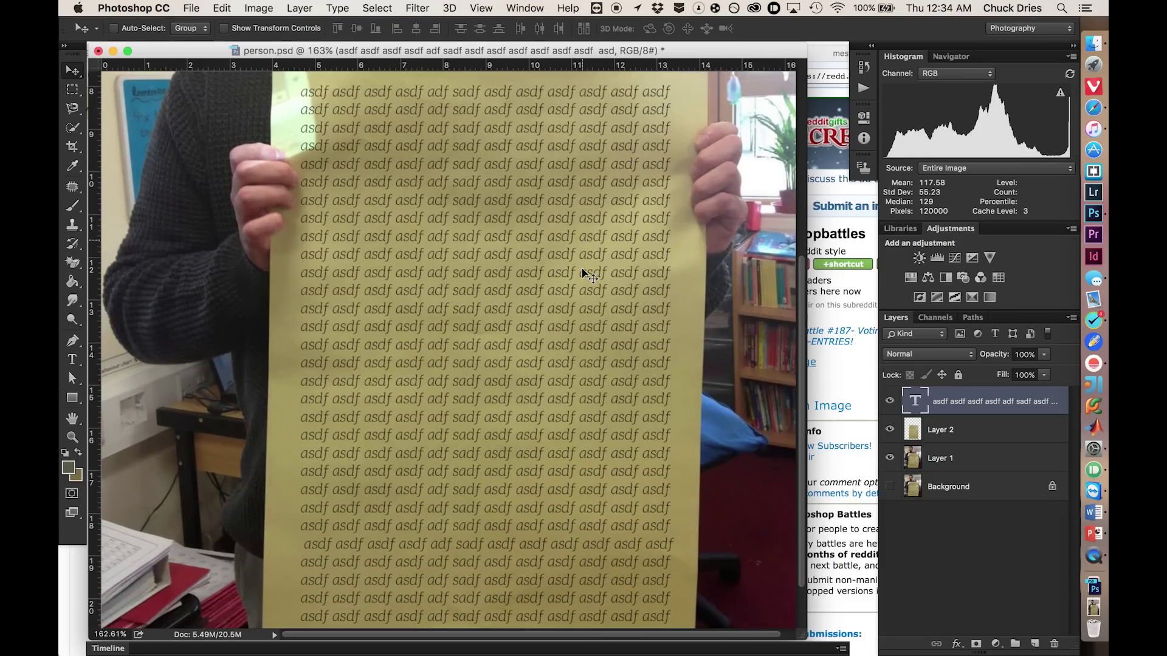
# Step: Duplicate the 'asdf' text layer and hide the original
pyautogui.scroll(3, 583, 274)
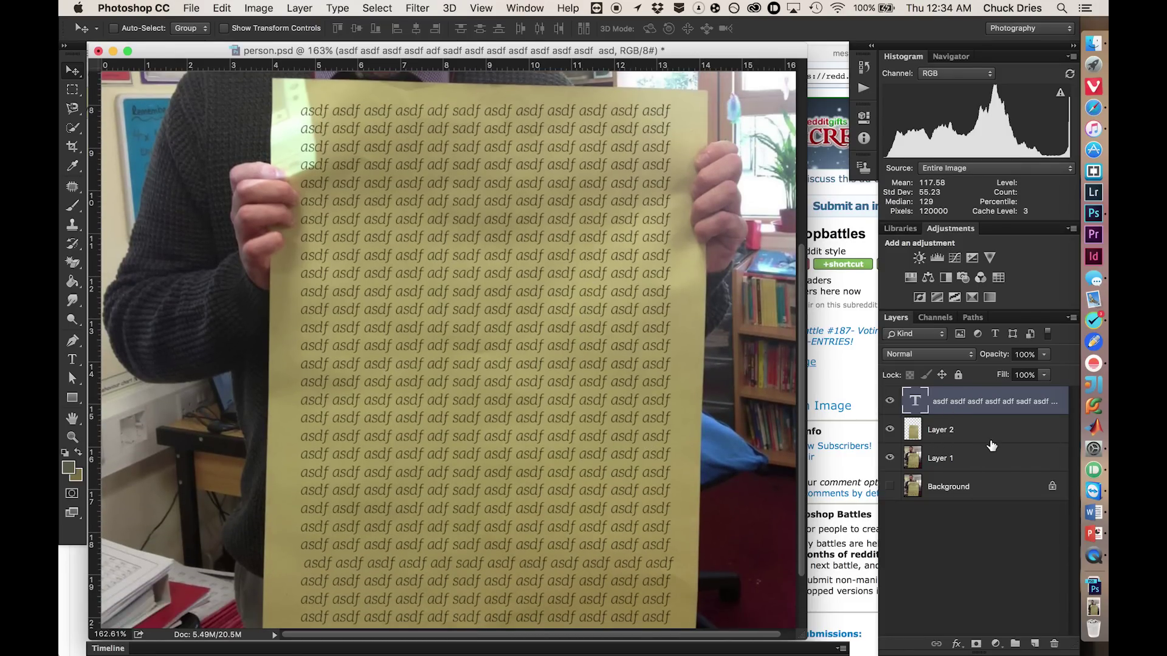
pyautogui.press('super+j')
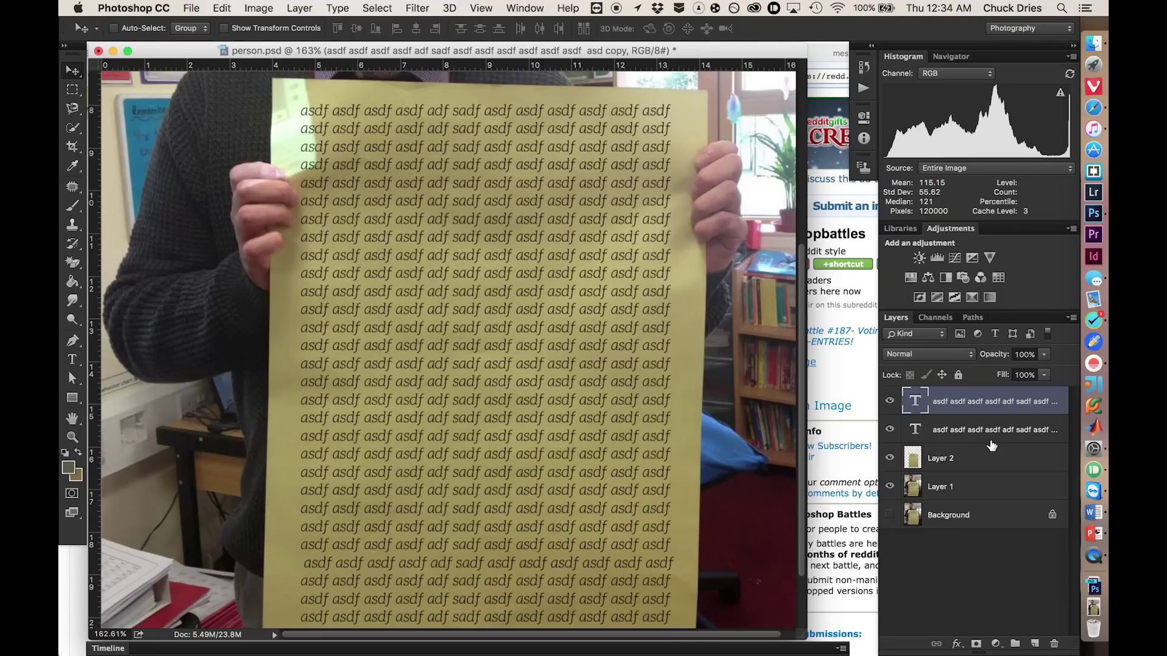
pyautogui.click(890, 429)
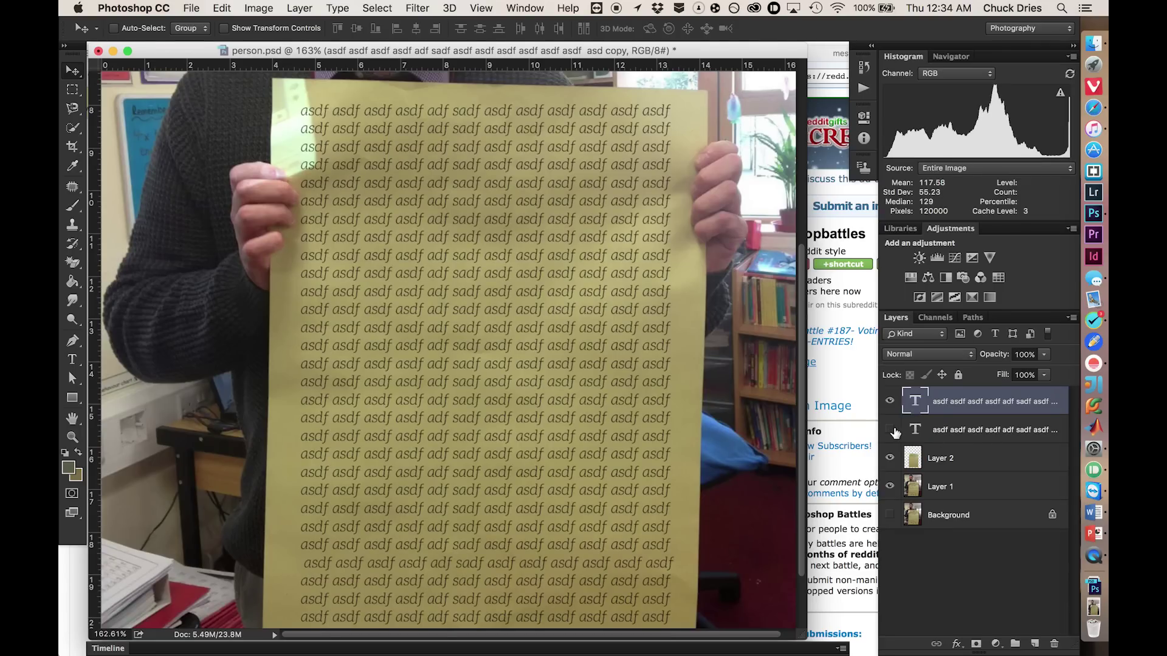
# Step: Convert the top text layer to a Smart Object, then open and close its contents
pyautogui.rightClick(966, 409)
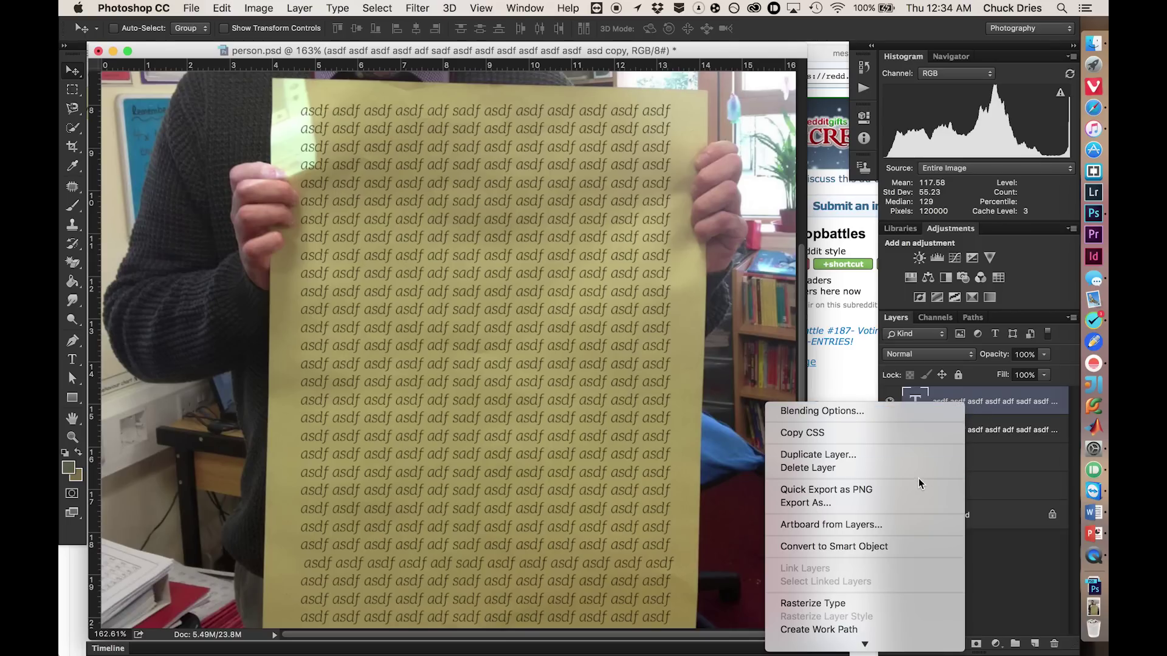
pyautogui.scroll(-5, 918, 479)
pyautogui.click(869, 365)
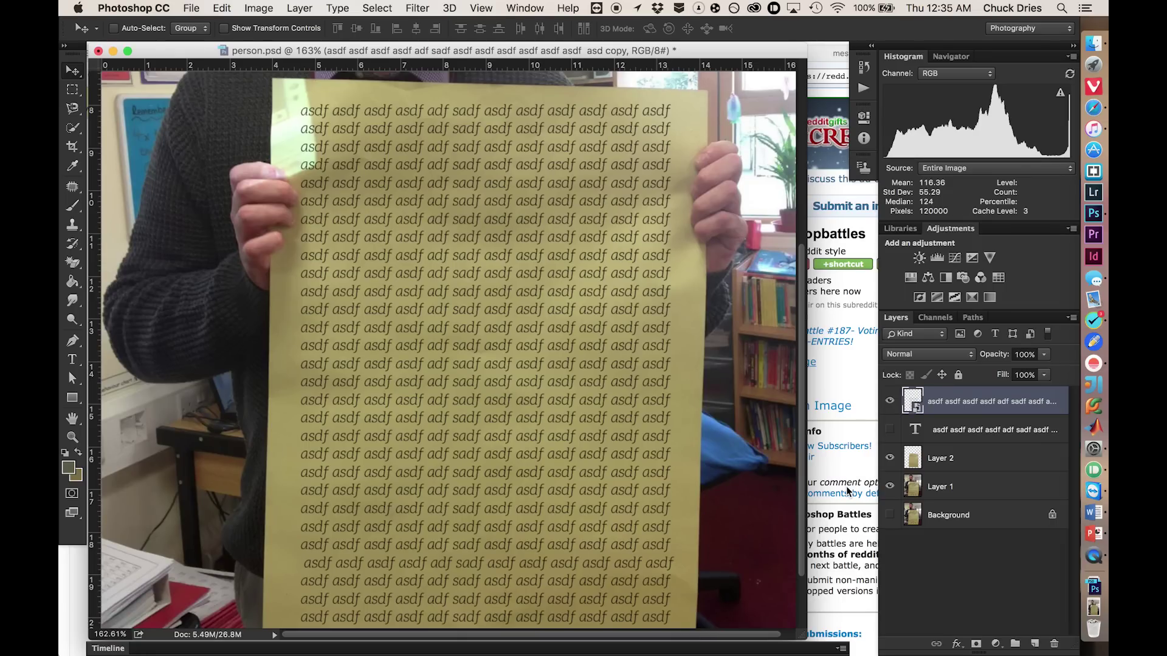
pyautogui.click(914, 401)
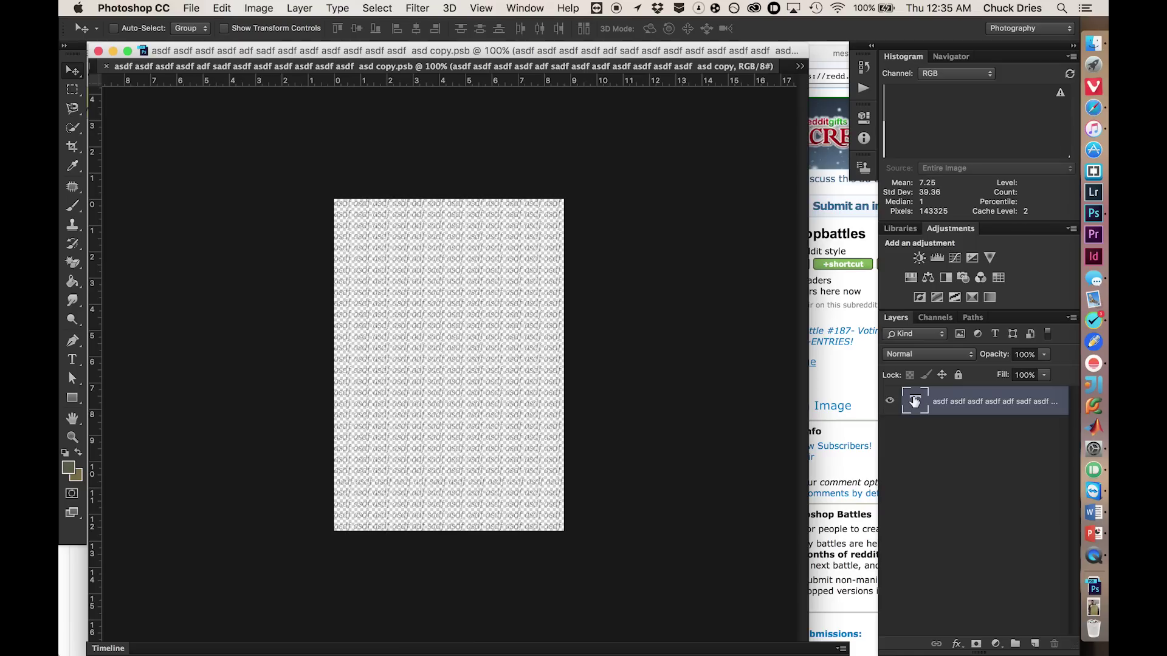
pyautogui.click(106, 66)
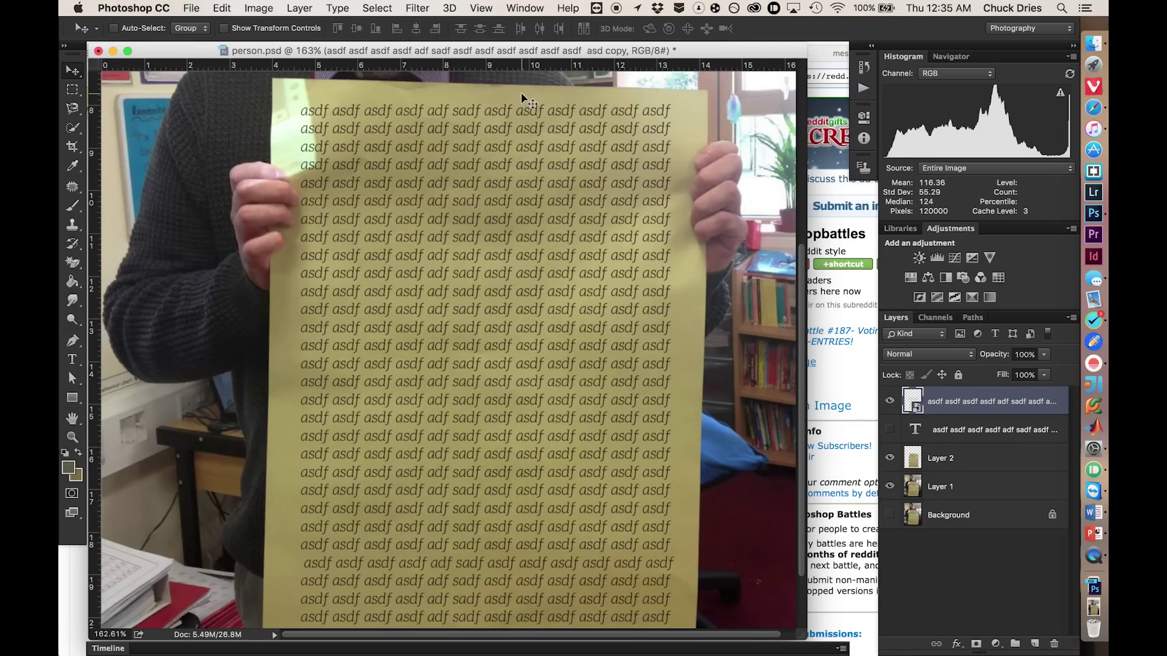
# Step: Apply Filter > Distort > Displace at scale 10 by 10, selecting disp.psd as the map
pyautogui.click(427, 6)
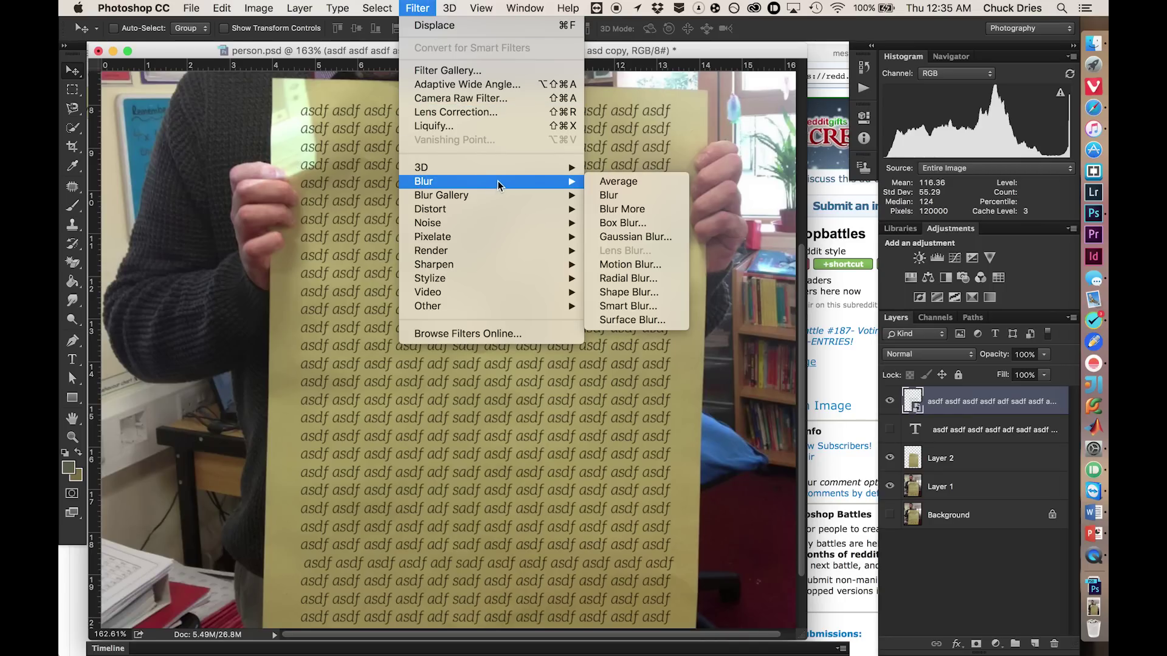
pyautogui.moveTo(512, 209)
pyautogui.click(654, 202)
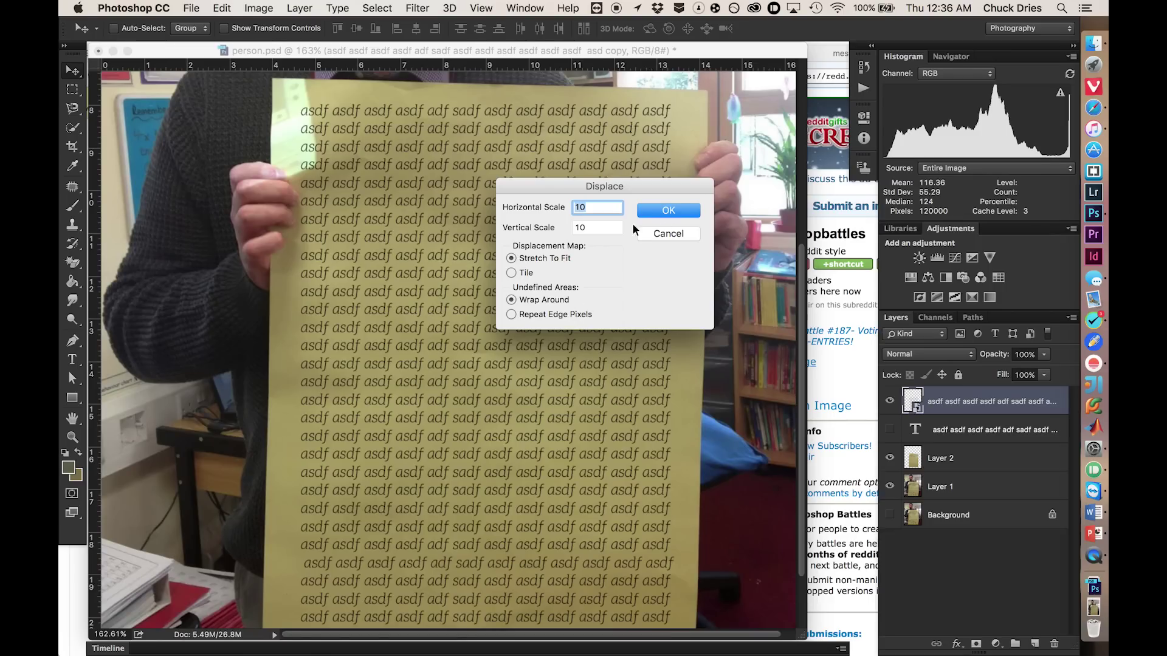
pyautogui.click(676, 209)
pyautogui.click(468, 120)
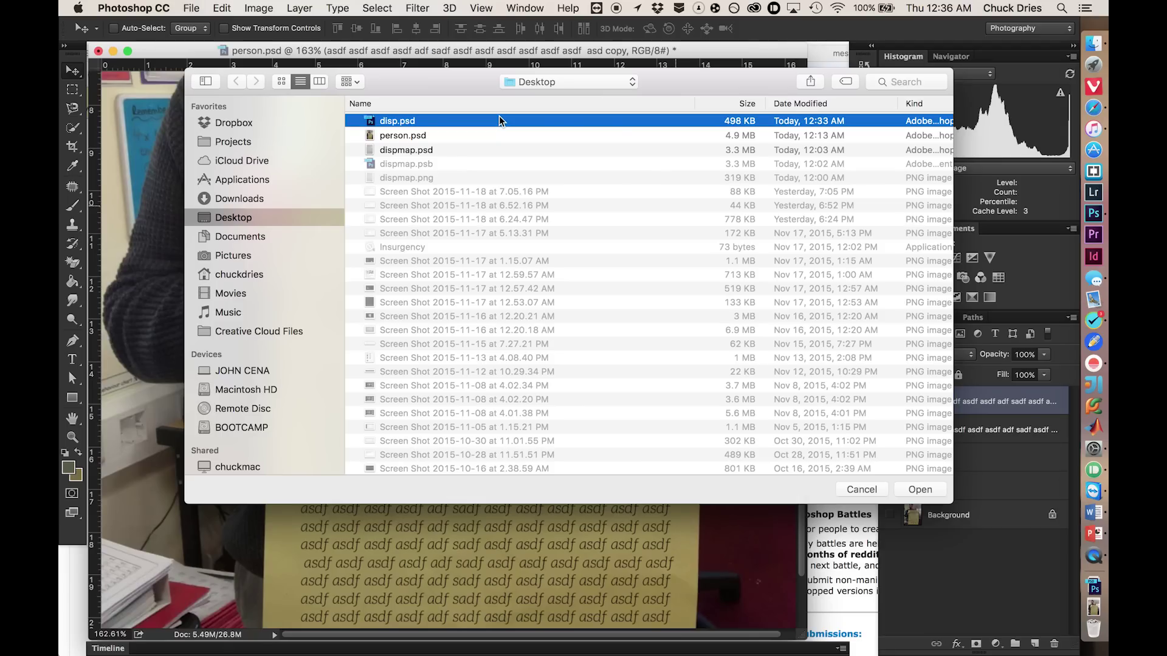
# Step: Warp the text with disp.psd, zoom to the text edge, and hide Layer 1
pyautogui.doubleClick(499, 120)
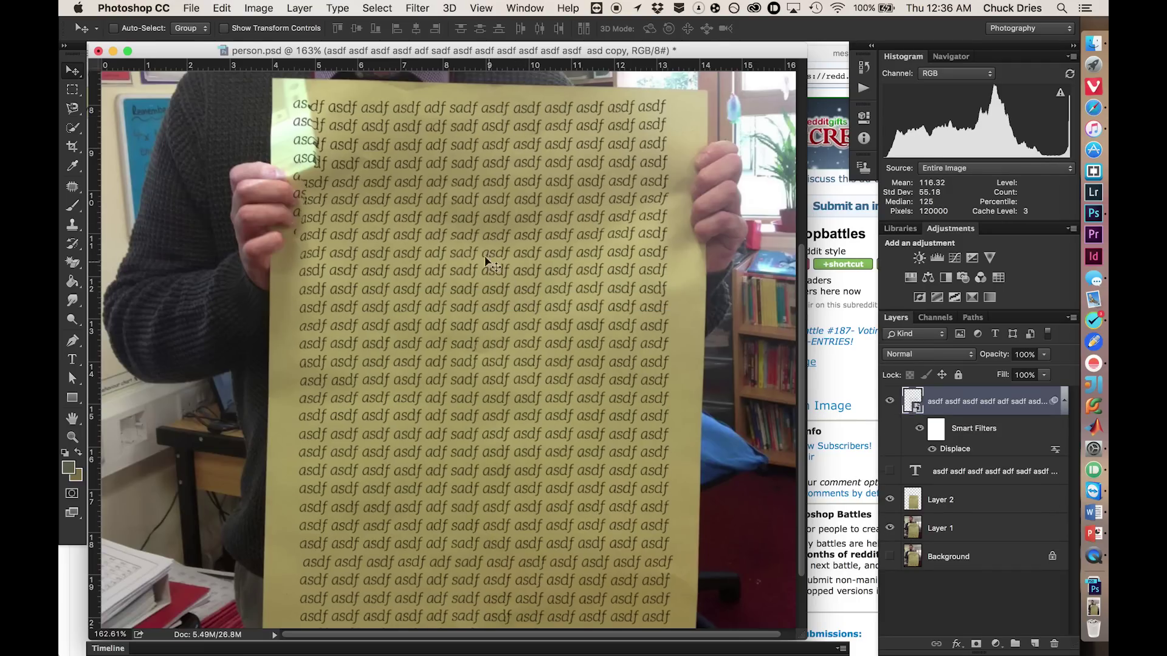
pyautogui.scroll(3, 404, 202)
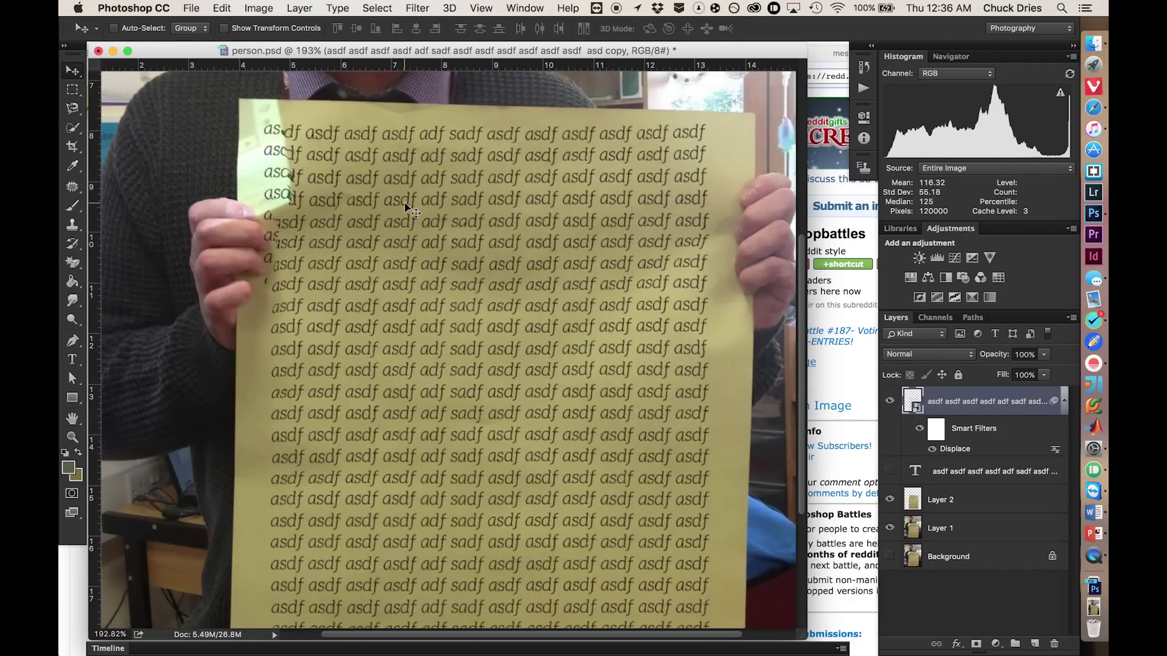
pyautogui.scroll(4, 404, 203)
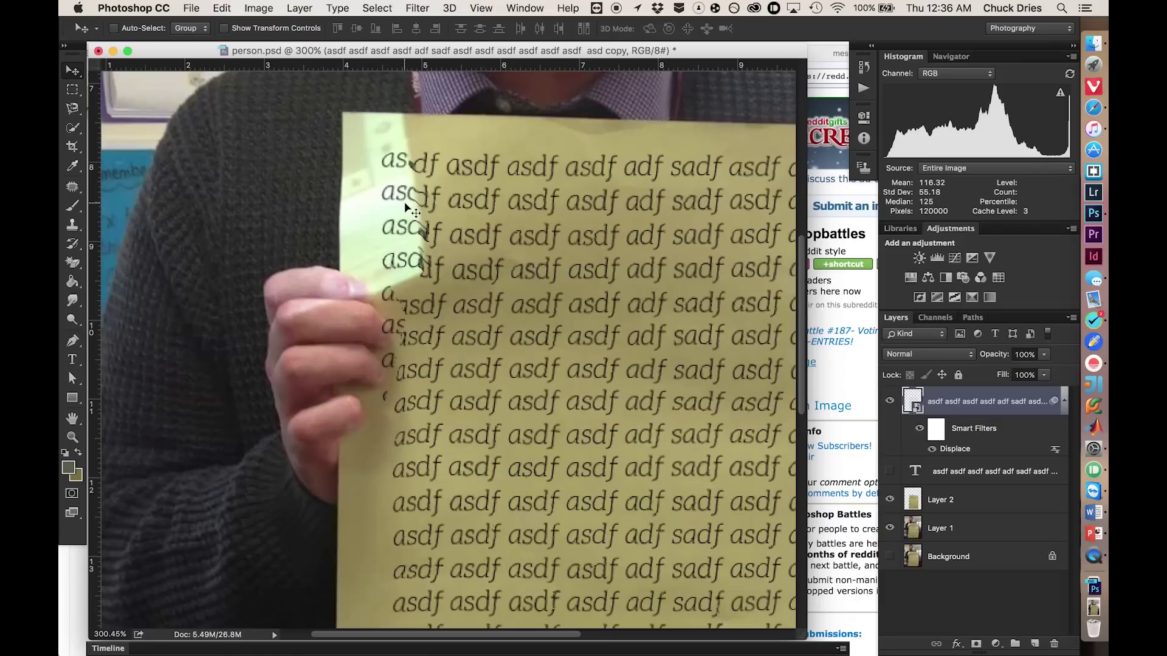
pyautogui.scroll(3, 403, 201)
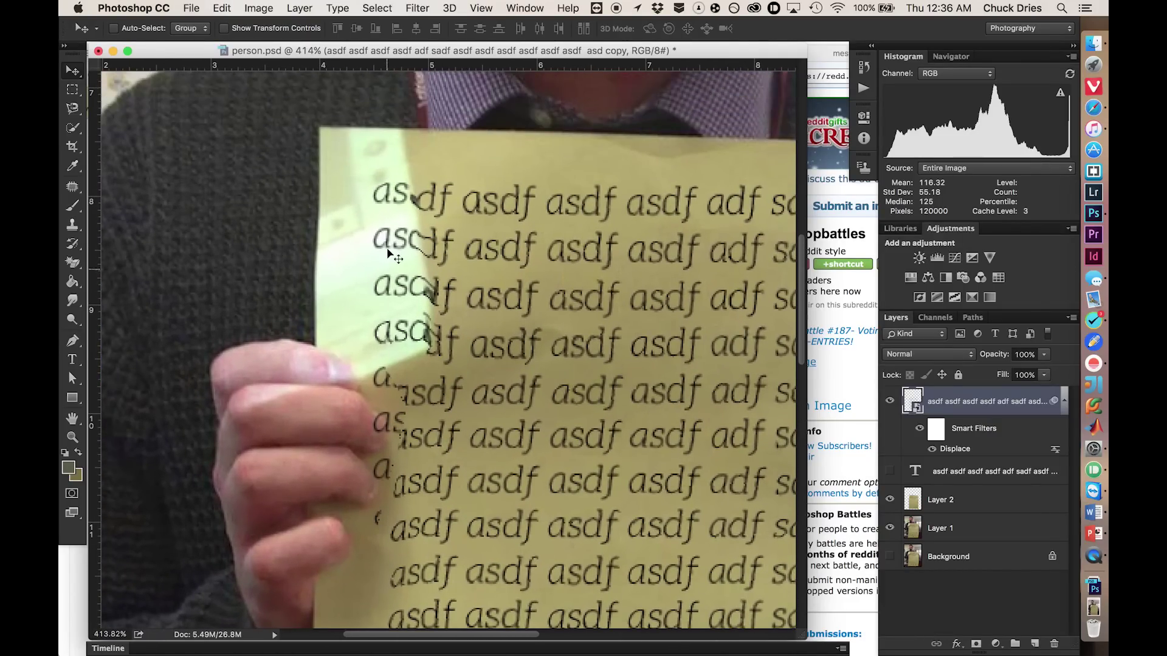
pyautogui.scroll(3, 415, 302)
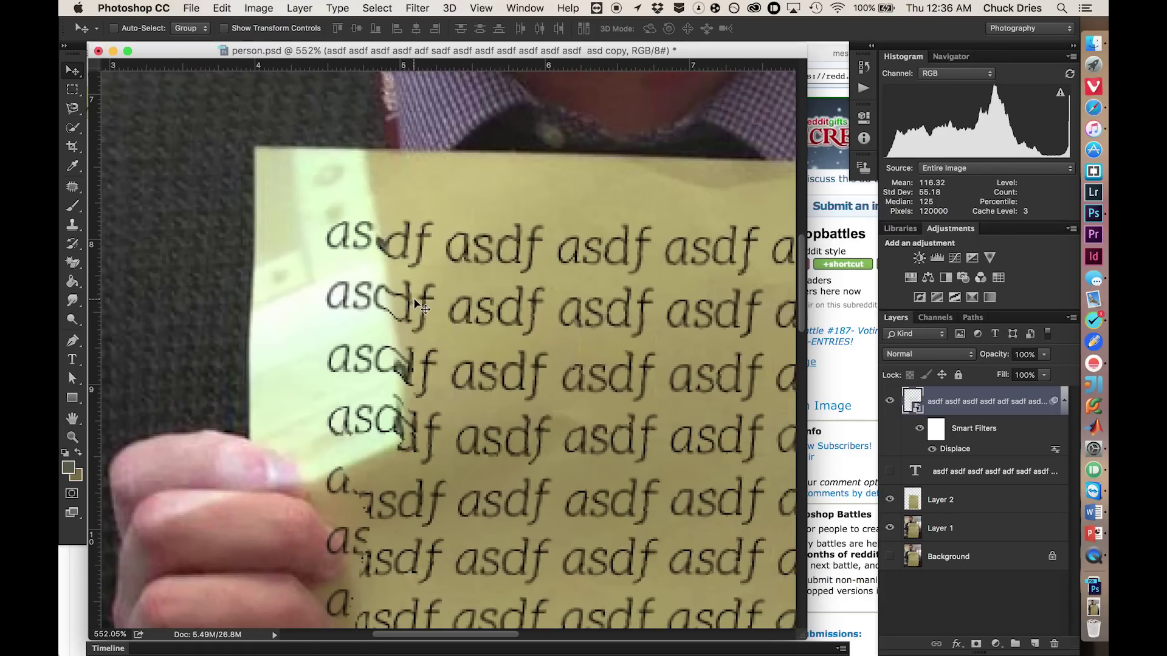
pyautogui.scroll(-2, 378, 328)
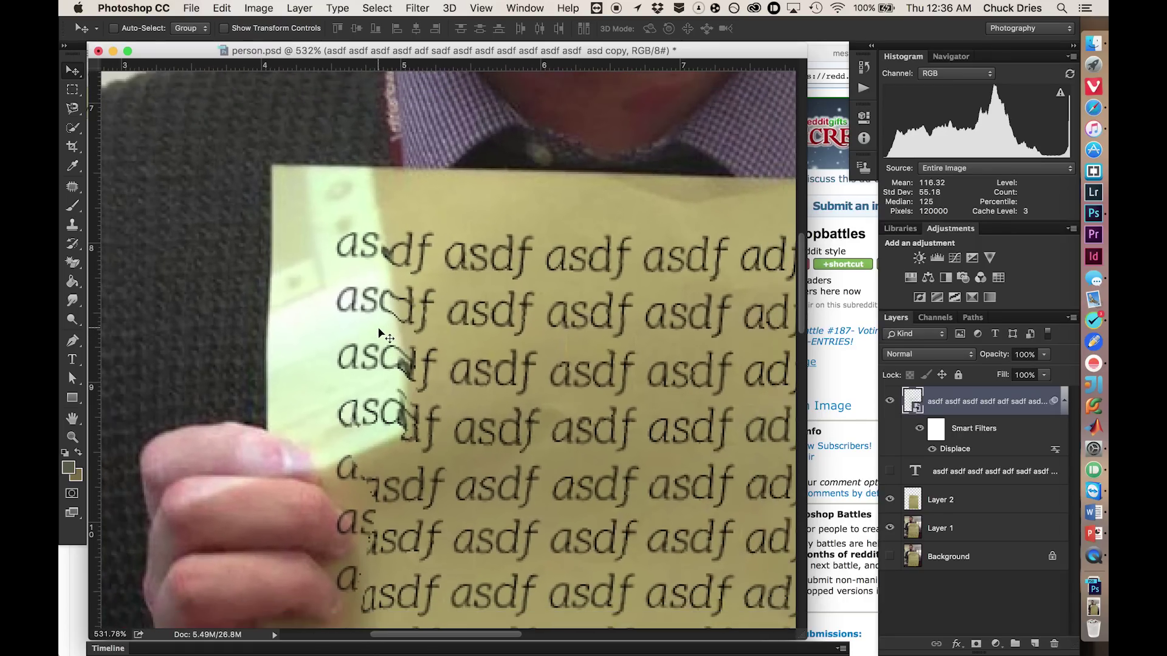
pyautogui.scroll(-5, 378, 327)
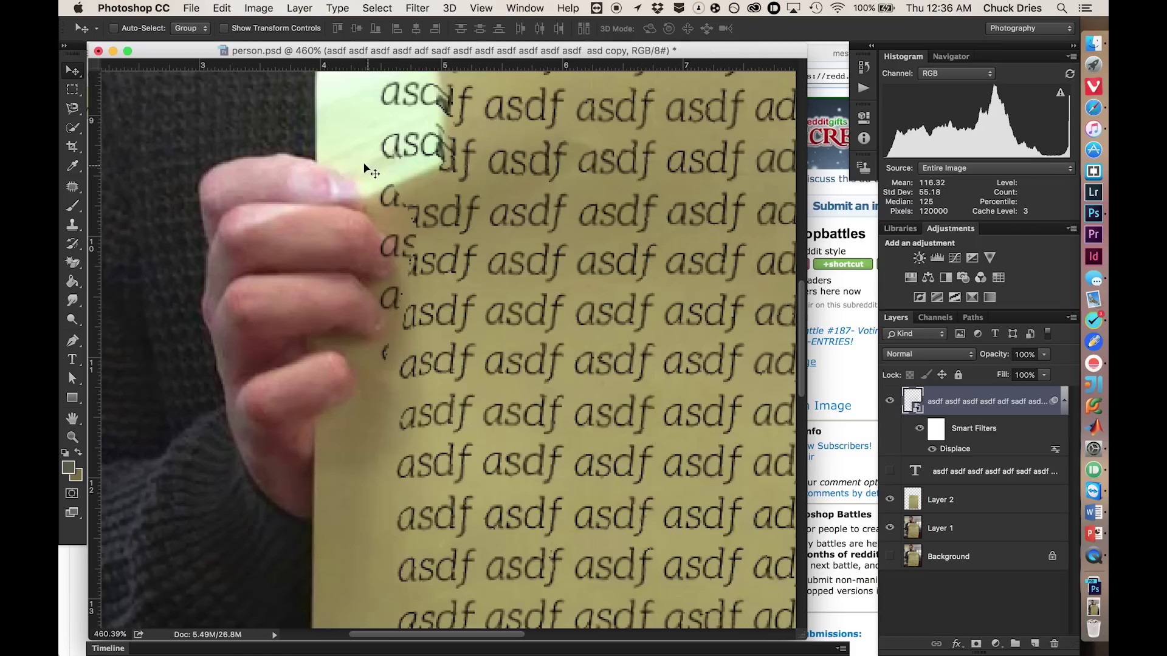
pyautogui.click(889, 529)
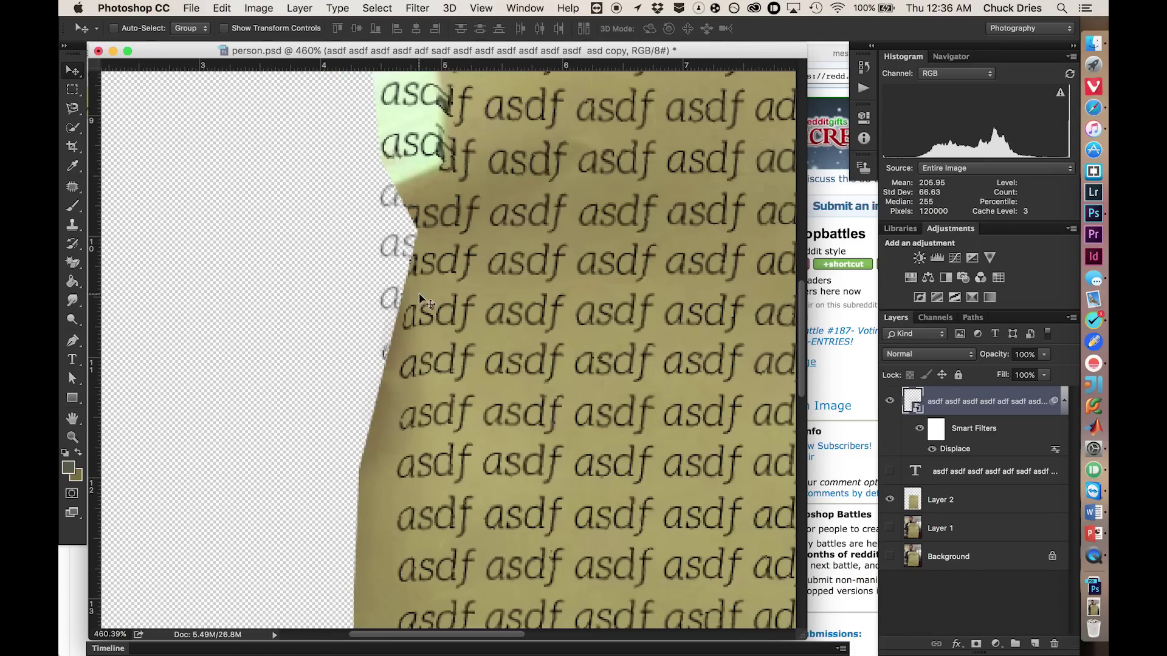
# Step: Reapply Displace with undefined areas set to Repeat Edge Pixels, using disp.psd as the map
pyautogui.doubleClick(955, 449)
pyautogui.click(571, 314)
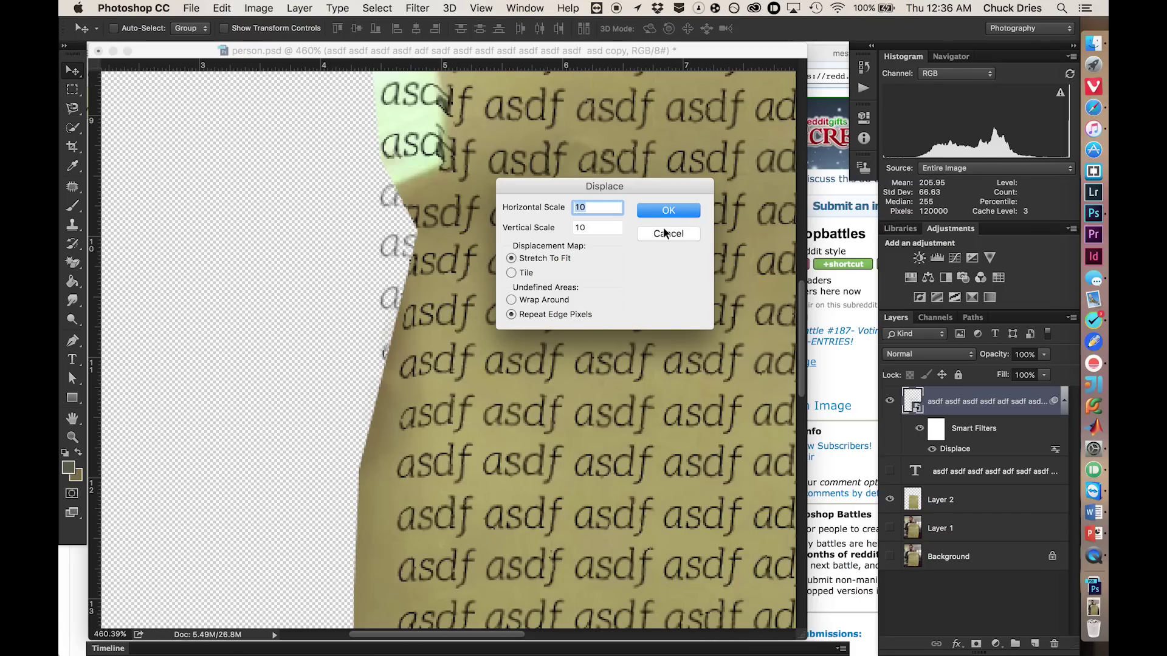
pyautogui.click(672, 210)
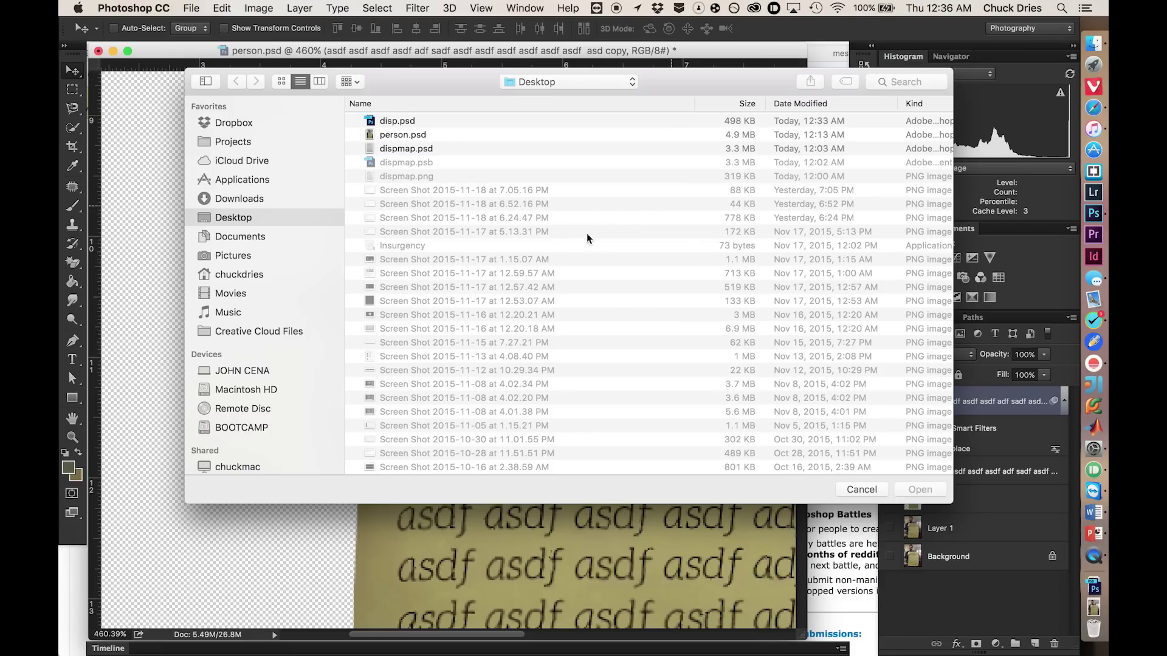
pyautogui.click(441, 125)
pyautogui.click(912, 489)
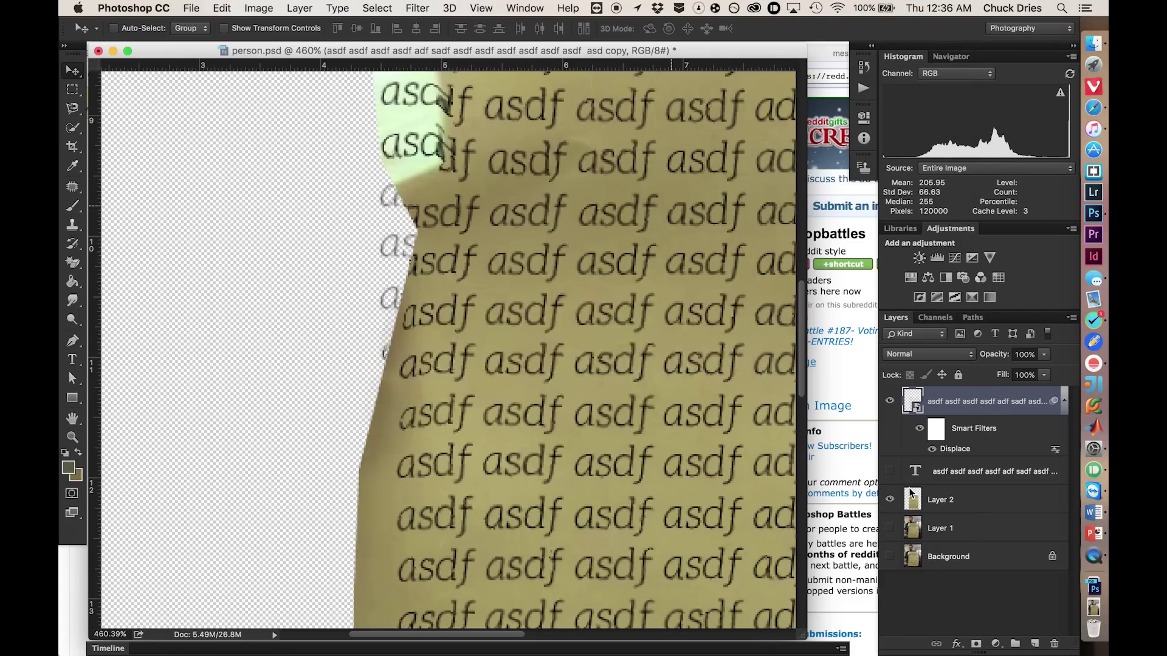
pyautogui.scroll(5, 552, 302)
pyautogui.hscroll(2, 552, 302)
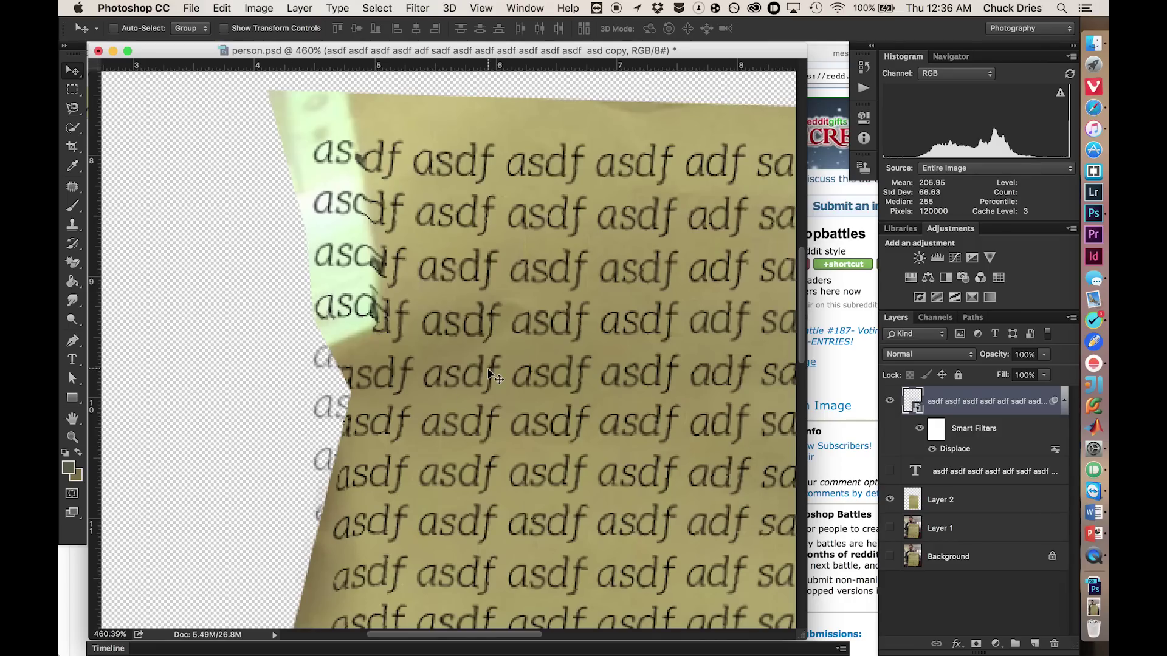
# Step: Toggle the original text layer on and off to compare it with the warped text
pyautogui.click(889, 471)
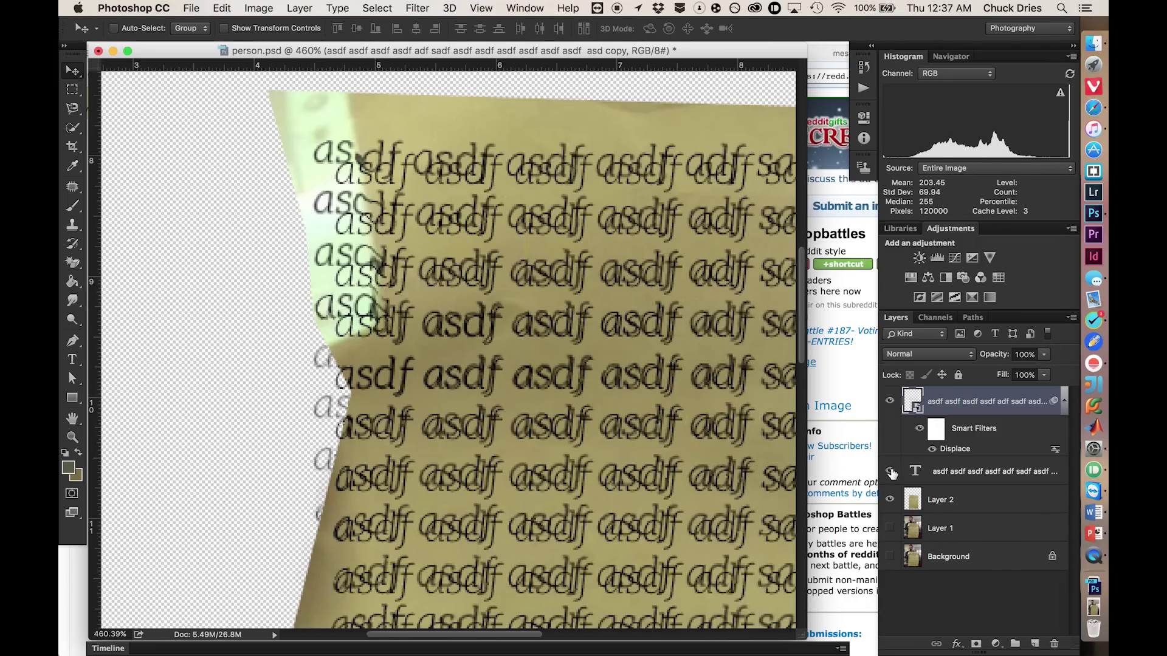
pyautogui.hscroll(10, 618, 416)
pyautogui.scroll(-2, 618, 416)
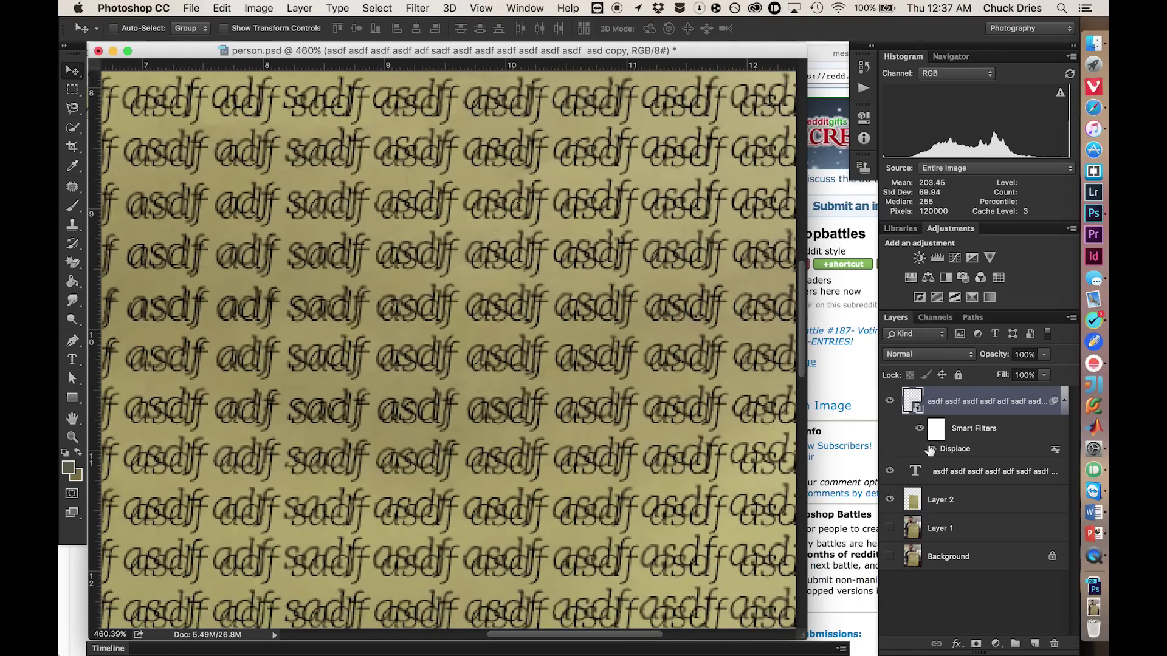
pyautogui.click(891, 471)
pyautogui.hscroll(-6, 575, 378)
pyautogui.scroll(3, 575, 378)
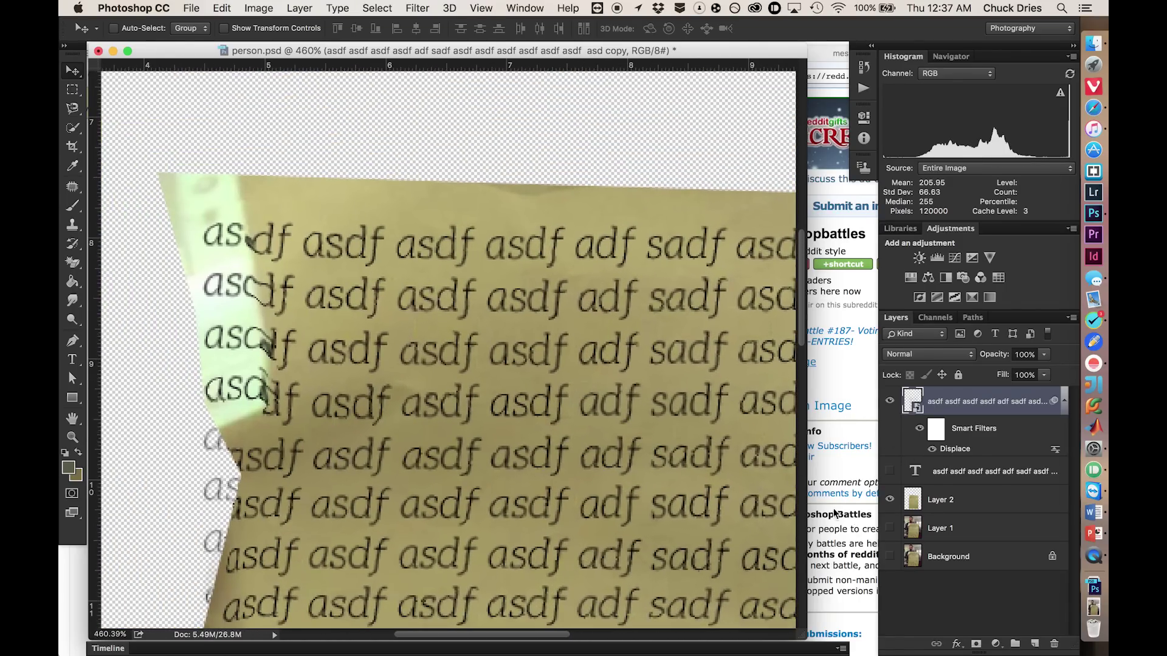
# Step: Show Layer 1's person photo again and fit the whole image on screen
pyautogui.click(890, 528)
pyautogui.scroll(-3, 519, 365)
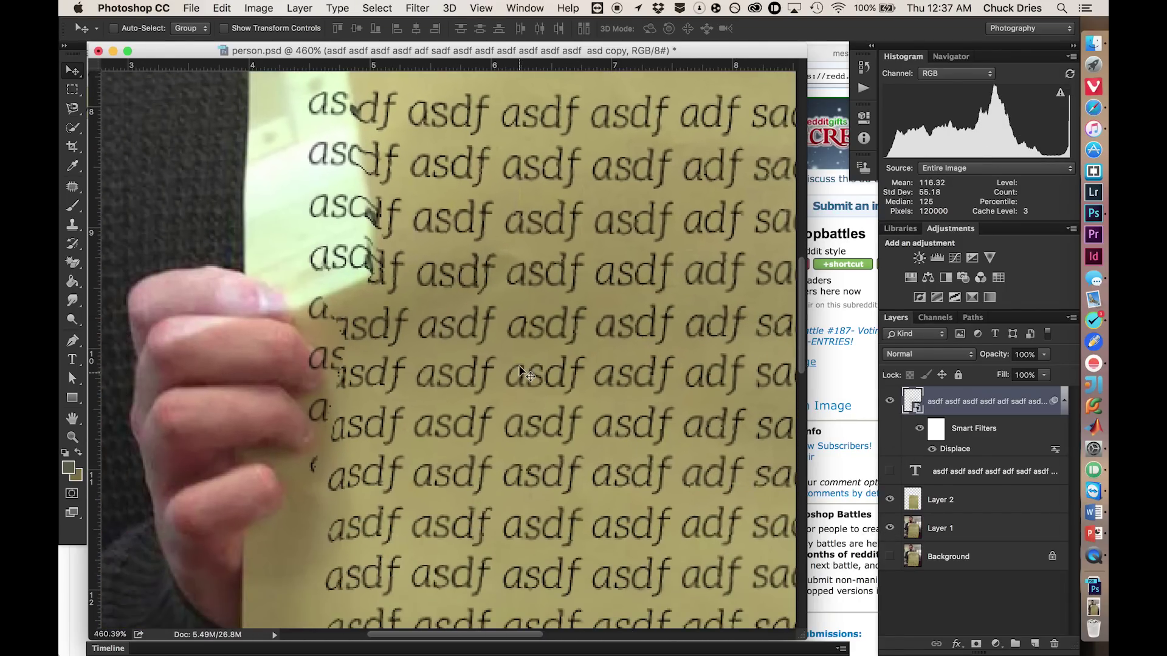
pyautogui.scroll(2, 519, 365)
pyautogui.hscroll(-3, 519, 364)
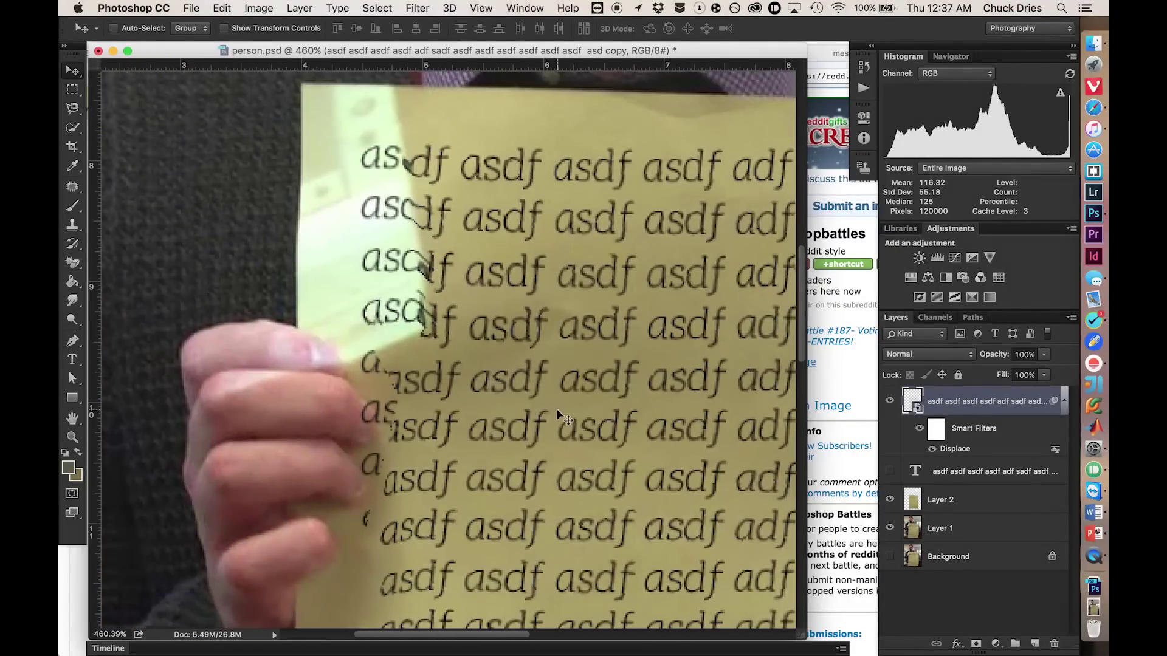
pyautogui.scroll(-8, 430, 501)
pyautogui.hscroll(10, 430, 501)
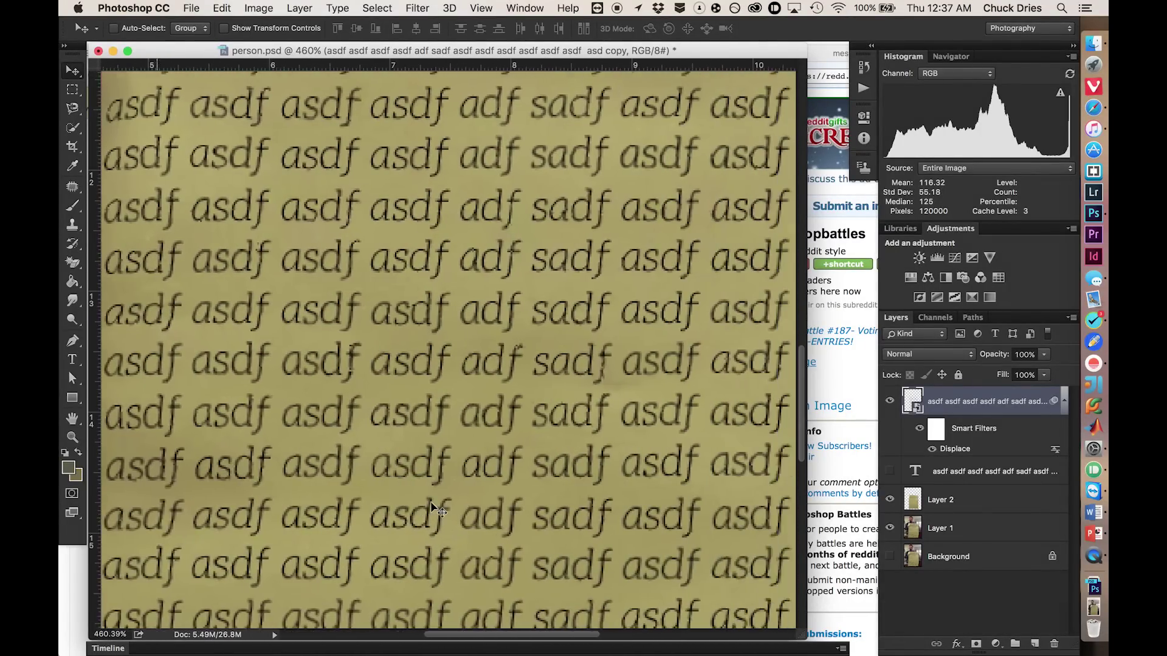
pyautogui.scroll(-6, 430, 501)
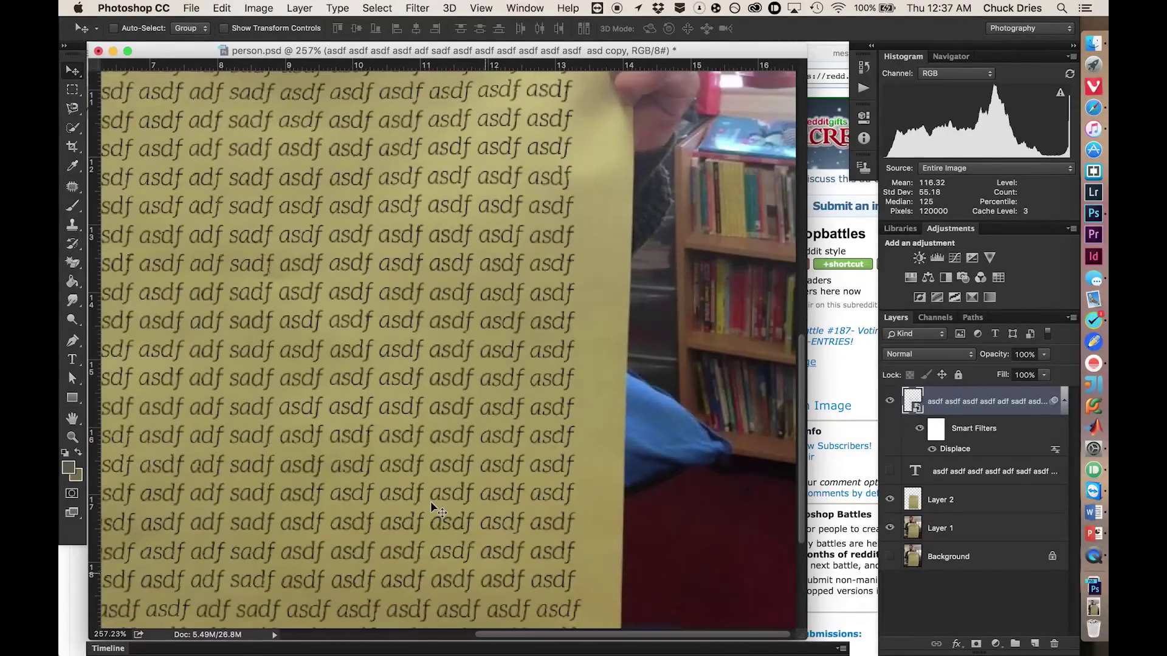
pyautogui.scroll(-3, 430, 509)
pyautogui.hscroll(-2, 431, 509)
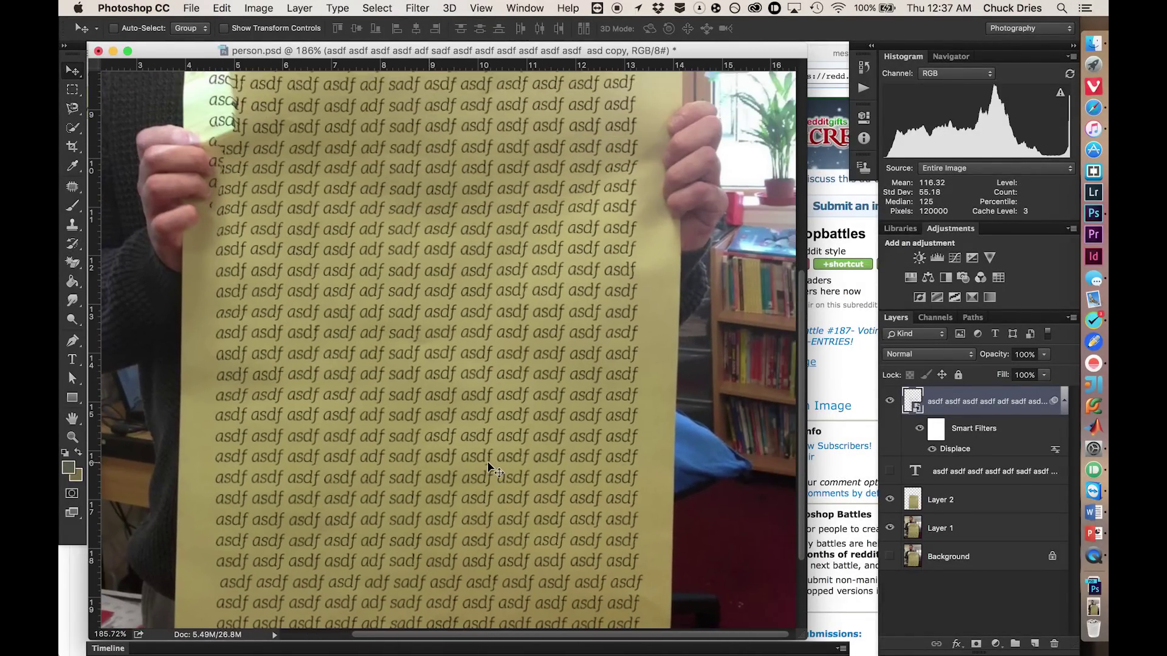
pyautogui.scroll(5, 488, 464)
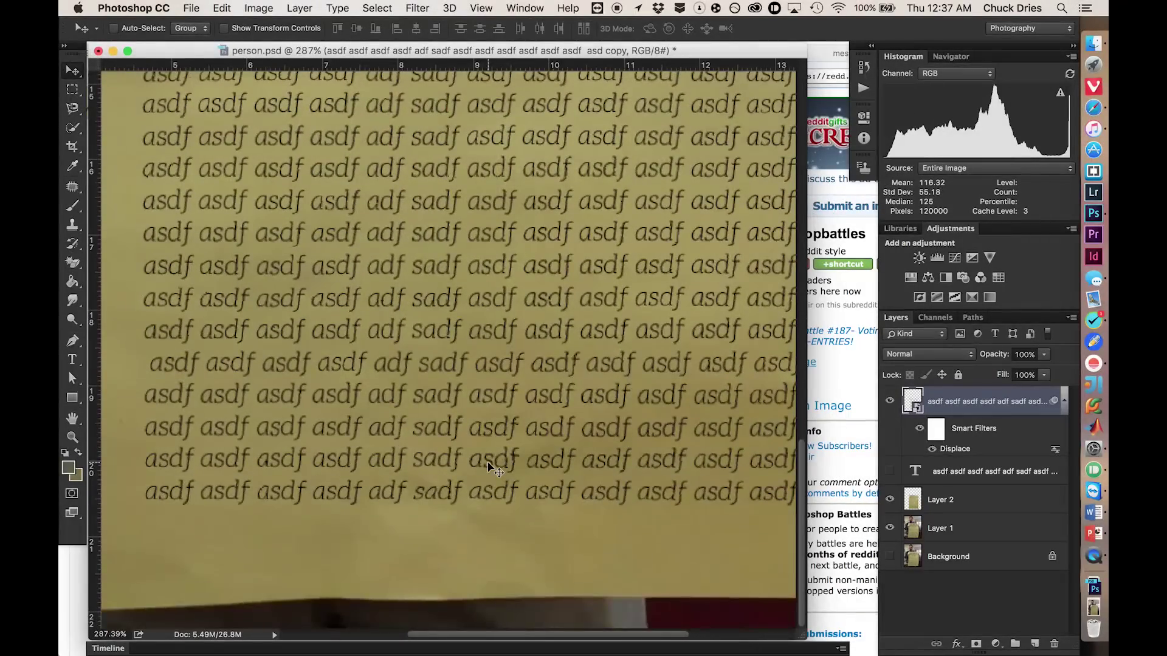
pyautogui.scroll(4, 488, 465)
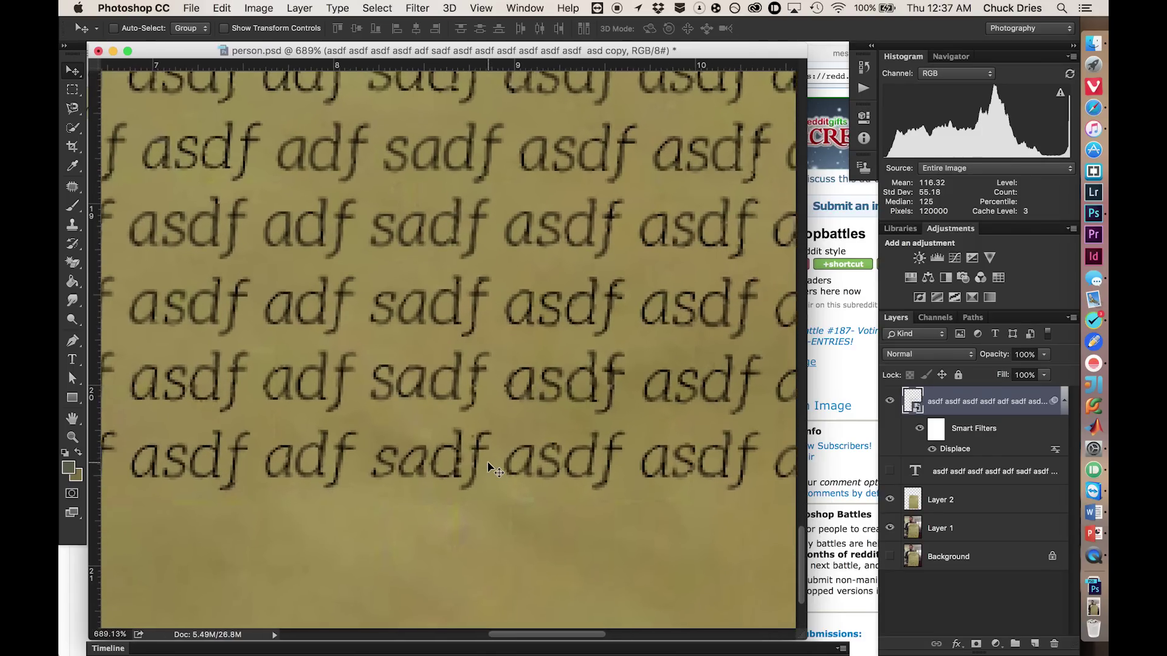
pyautogui.press('super+0')
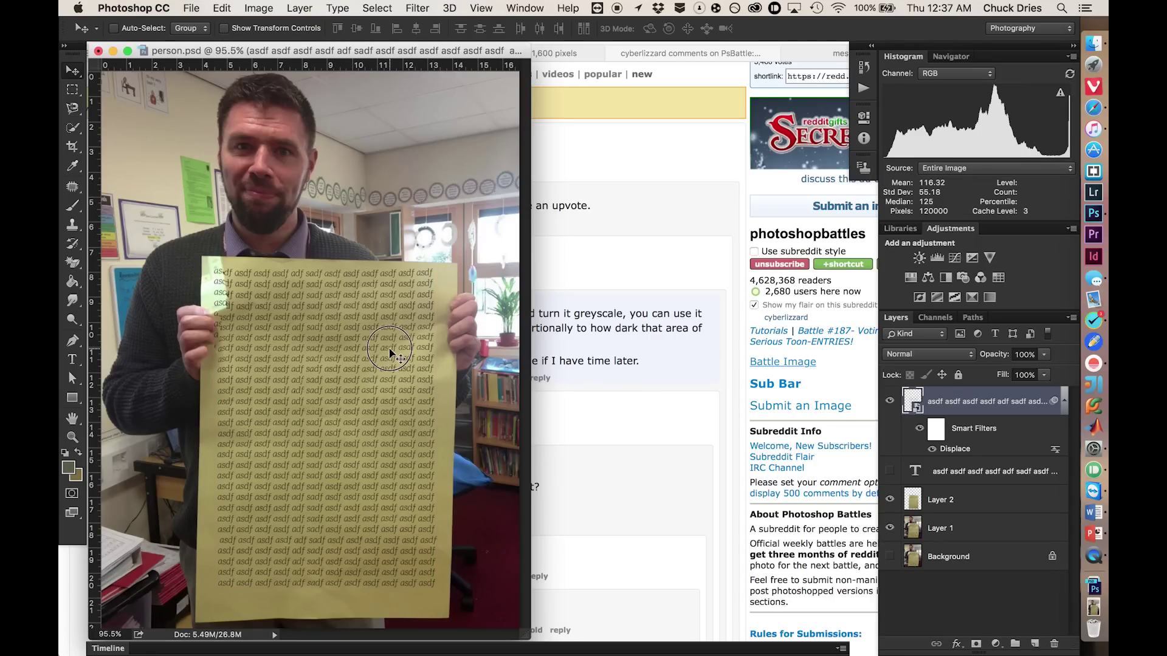
# Step: Nudge the text down and slightly right, then reapply Displace with disp.psd
pyautogui.moveTo(390, 351); pyautogui.dragTo(390, 380)
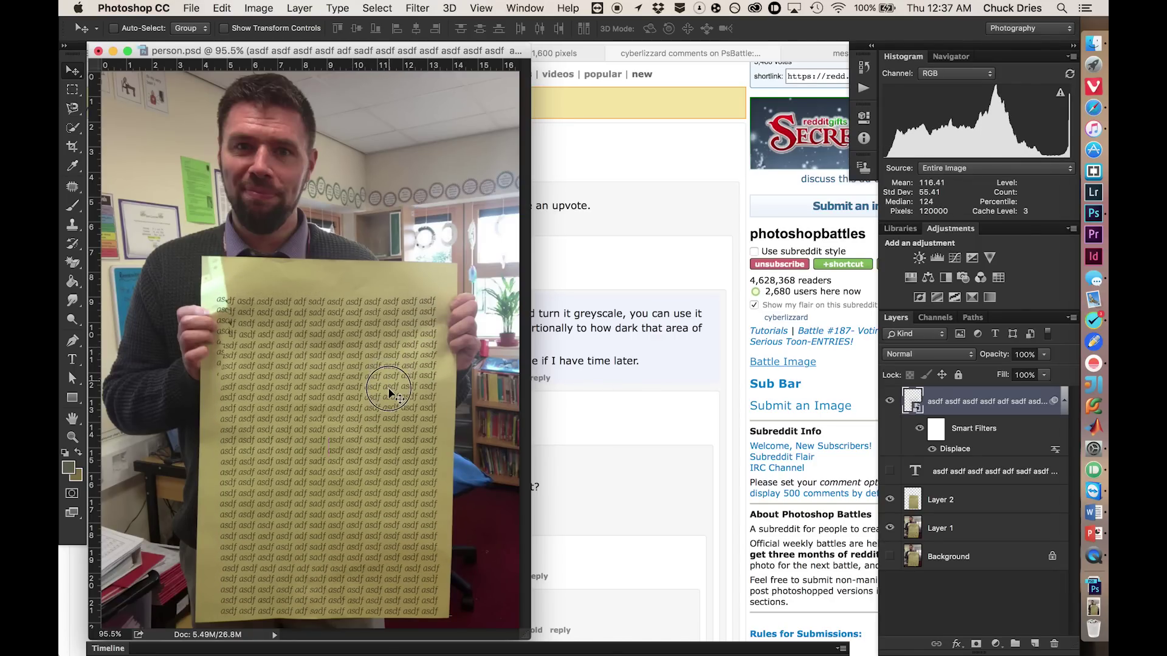
pyautogui.moveTo(390, 383)
pyautogui.mouseDown()
pyautogui.moveTo(387, 370)
pyautogui.moveTo(399, 384)
pyautogui.mouseUp()
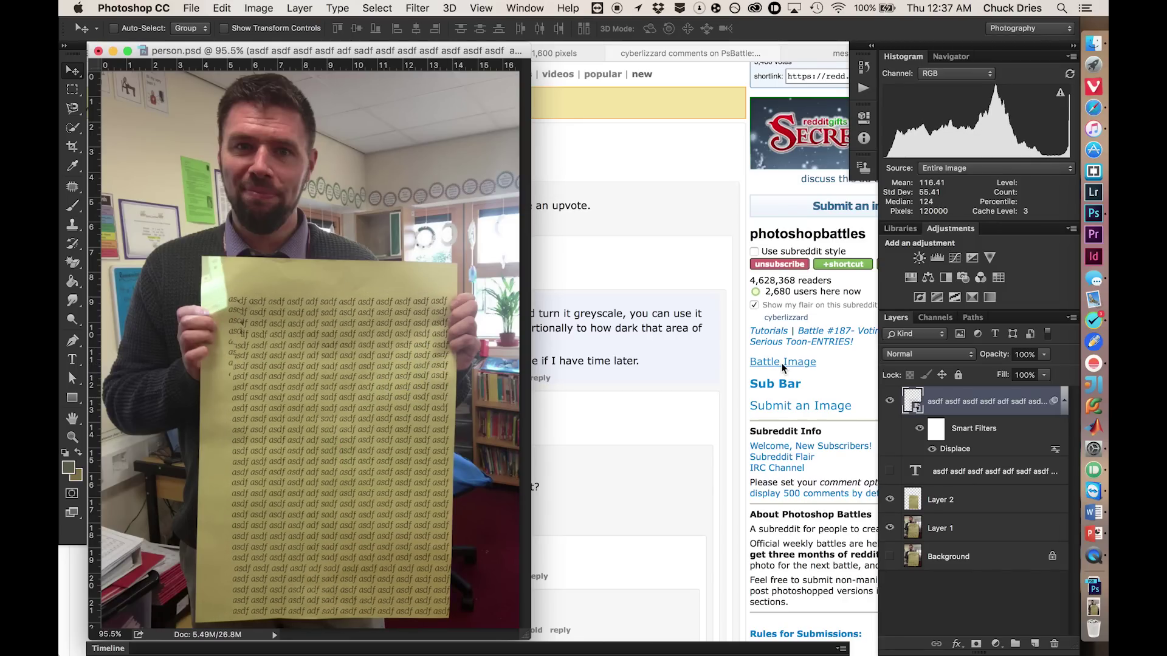
pyautogui.doubleClick(968, 450)
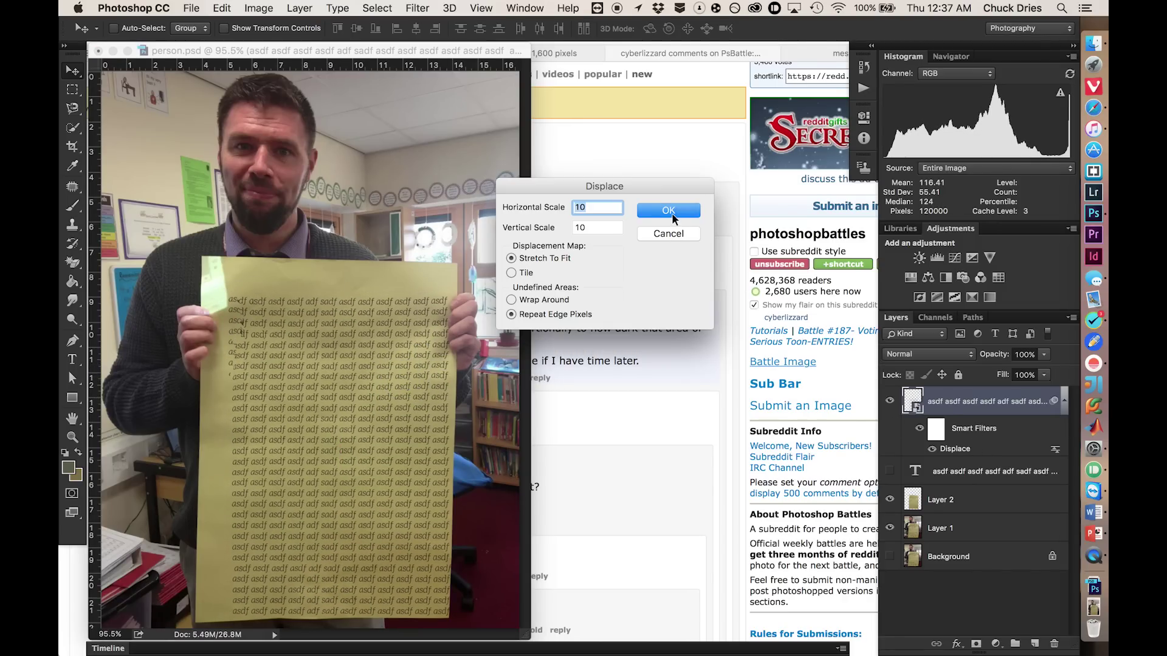
pyautogui.click(668, 210)
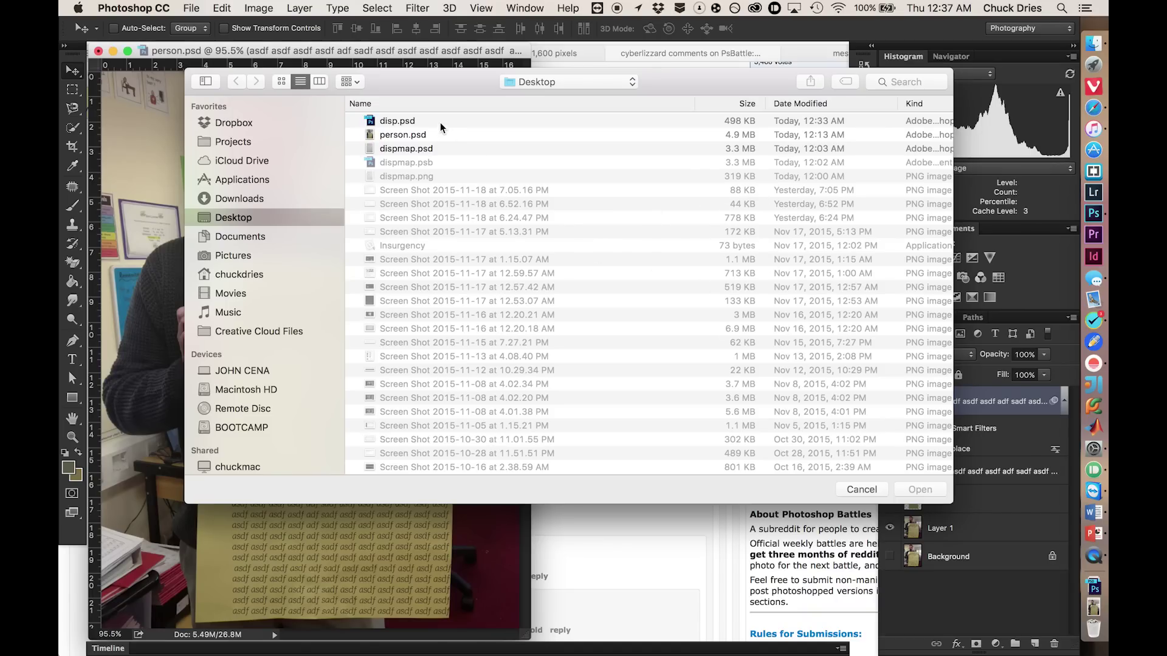
pyautogui.click(441, 122)
pyautogui.click(913, 494)
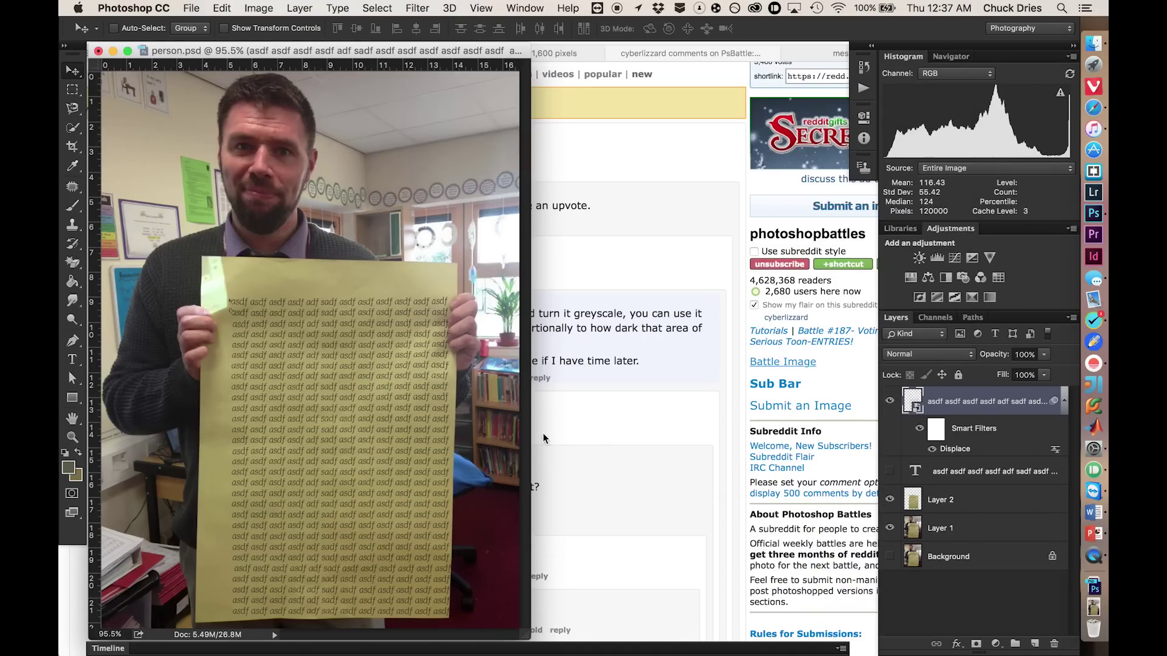
pyautogui.scroll(3, 328, 365)
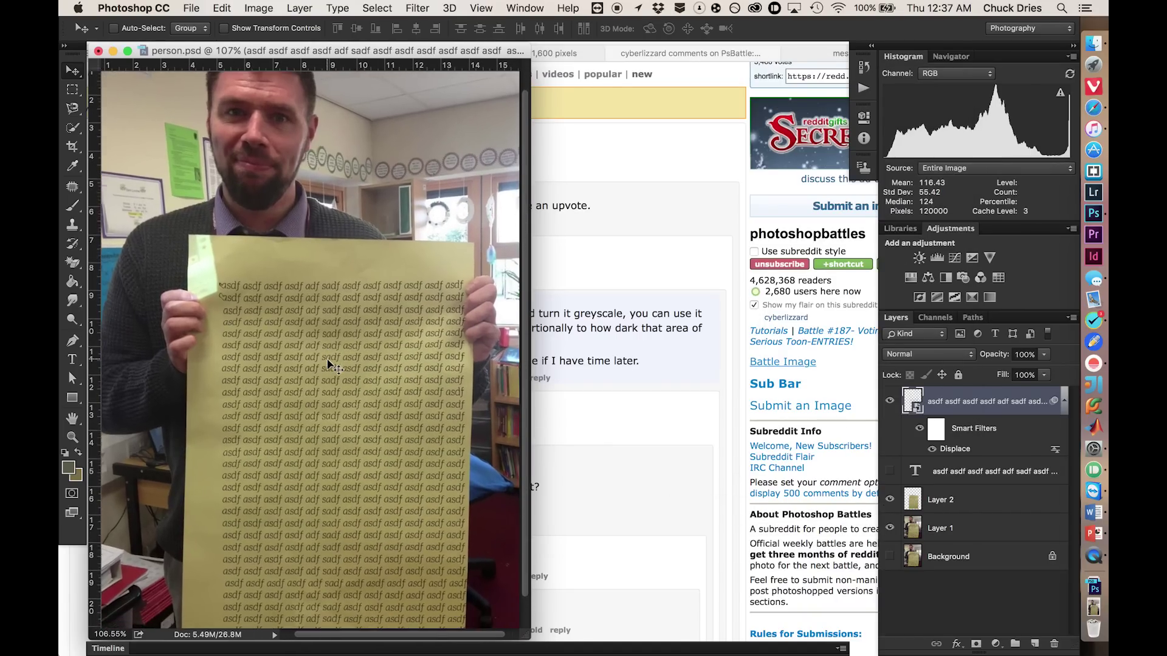
pyautogui.scroll(3, 329, 365)
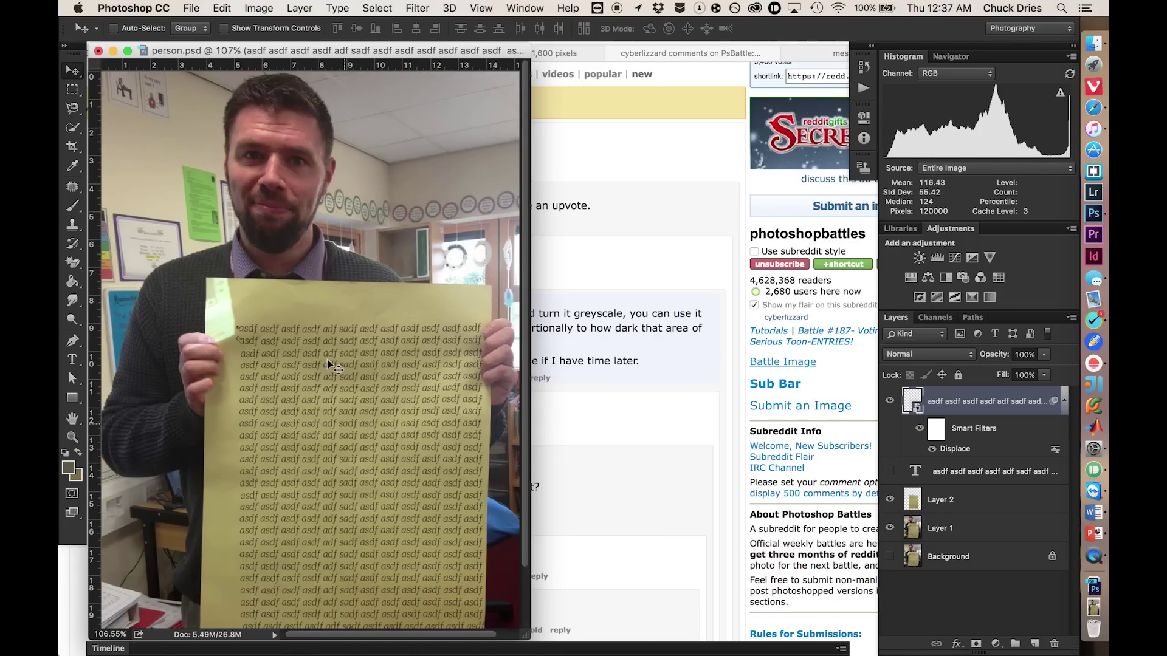
# Step: Move the text up-left on the paper and reapply Displace with disp.psd
pyautogui.moveTo(398, 478); pyautogui.dragTo(392, 451)
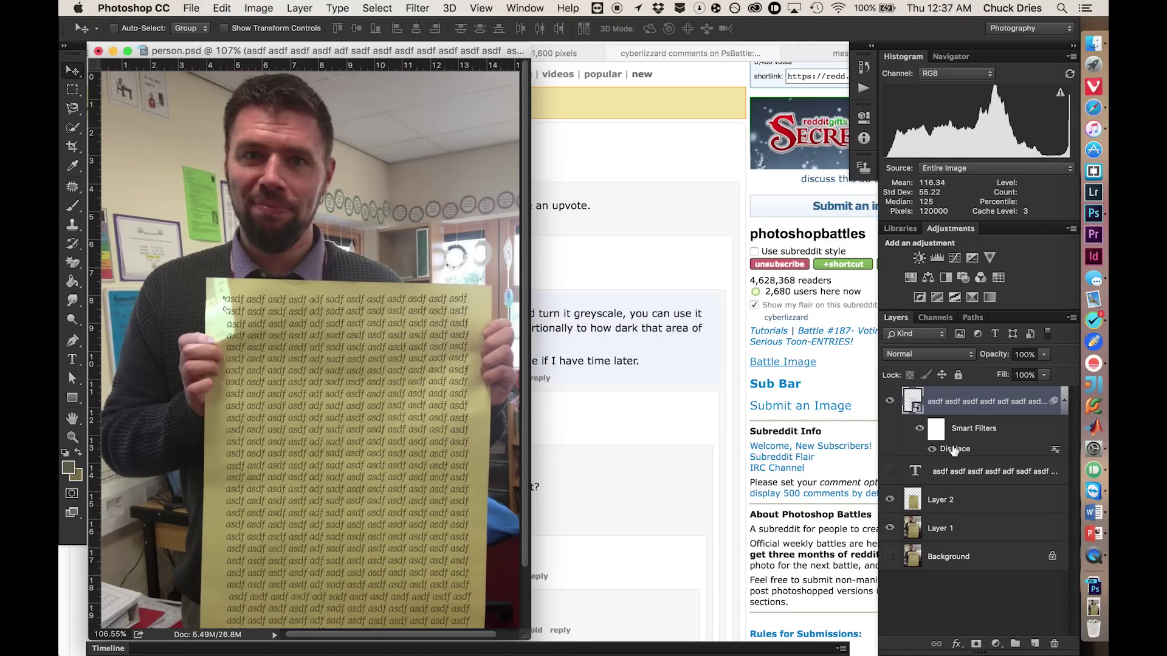
pyautogui.doubleClick(952, 448)
pyautogui.click(677, 213)
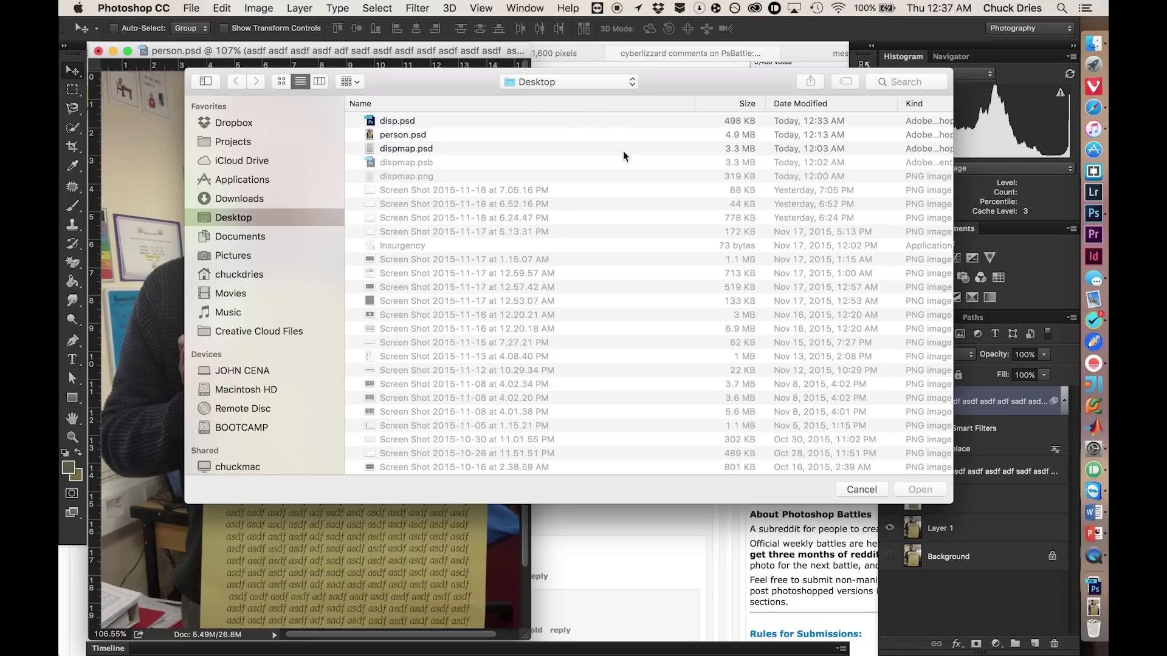
pyautogui.doubleClick(396, 122)
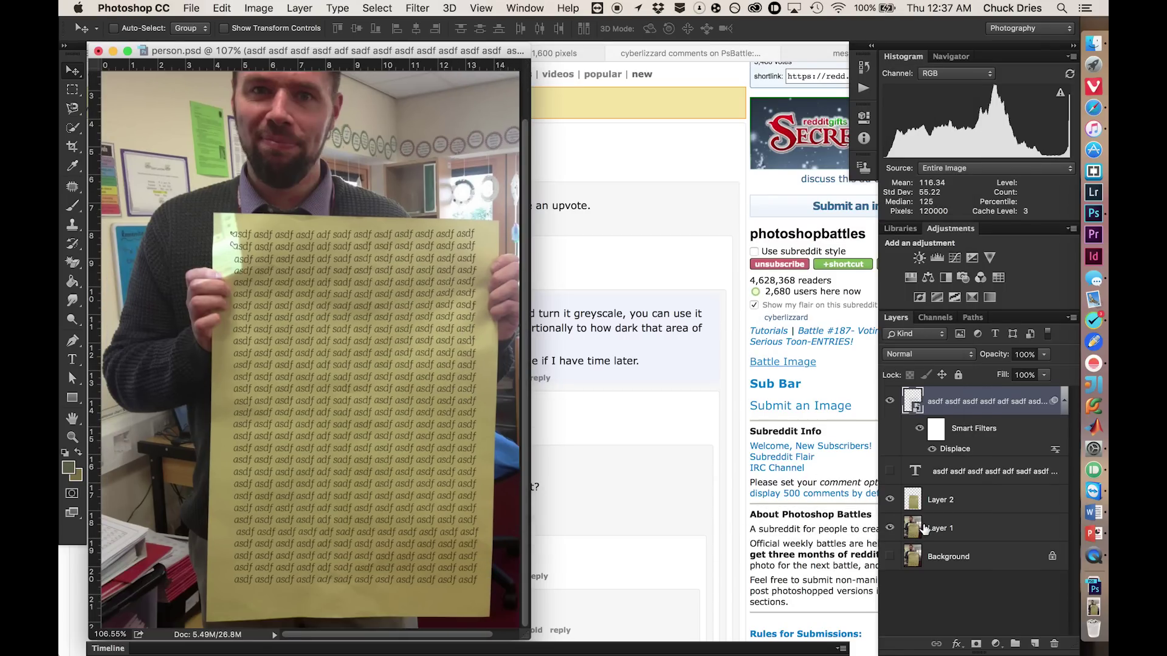
# Step: Open the asdf text smart object's contents with the Type tool and fit it on screen
pyautogui.doubleClick(911, 400)
pyautogui.press('t')
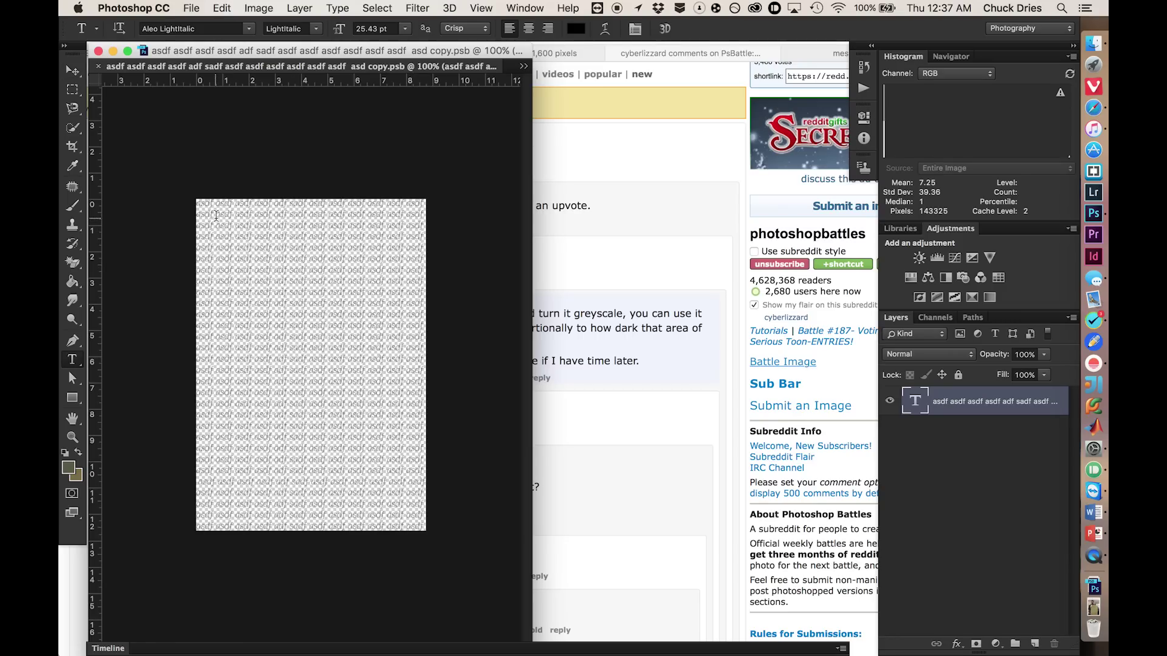
pyautogui.press('super+0')
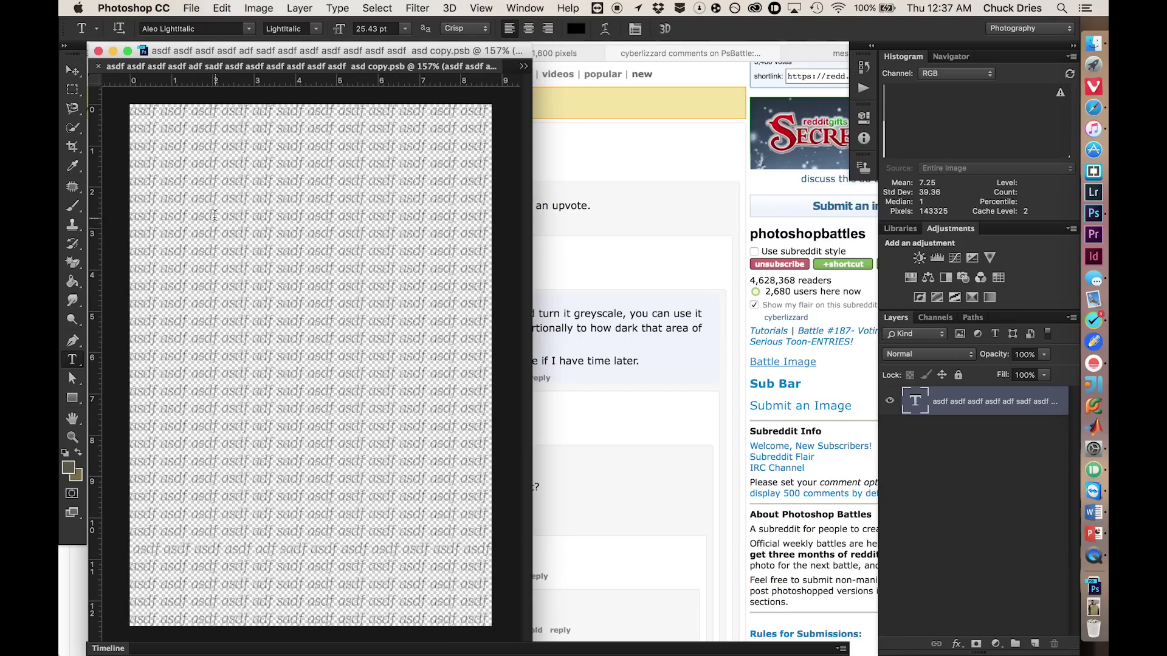
pyautogui.scroll(3, 151, 140)
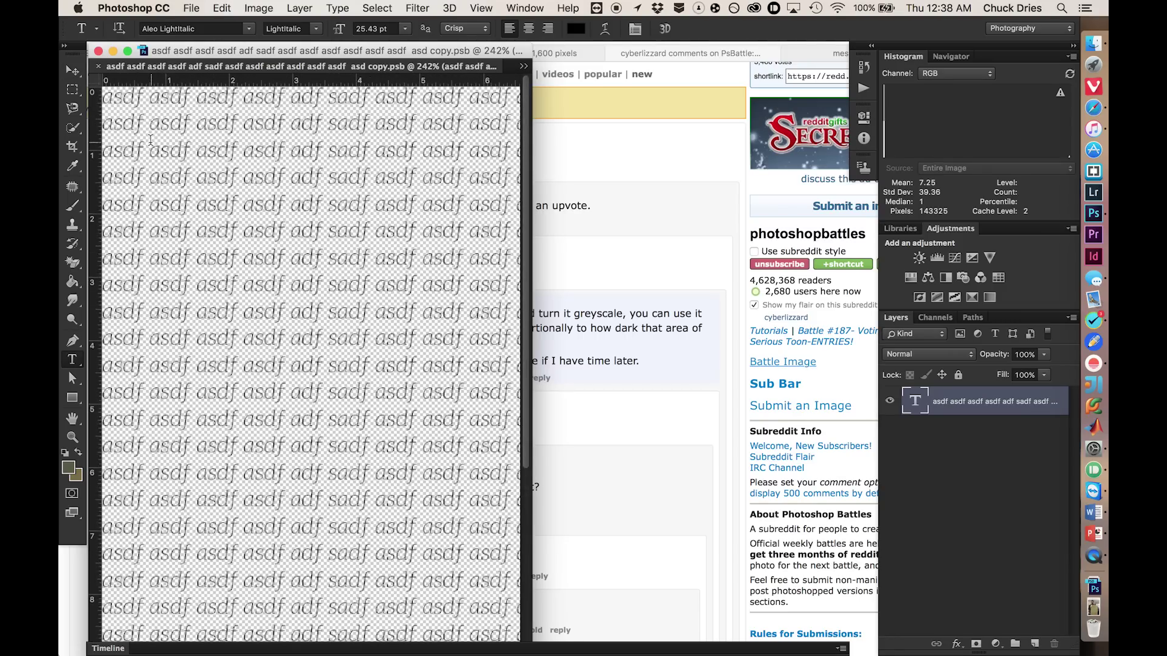
# Step: Indent the starts of the top five text rows and commit the type edits
pyautogui.click(109, 98)
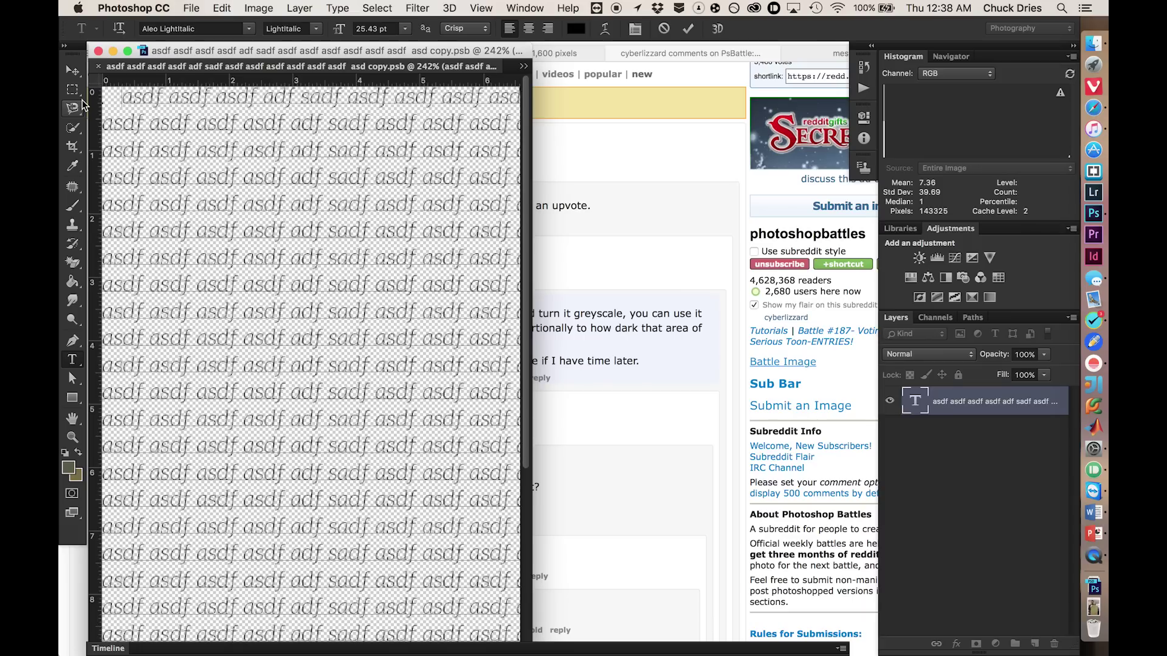
pyautogui.click(102, 123)
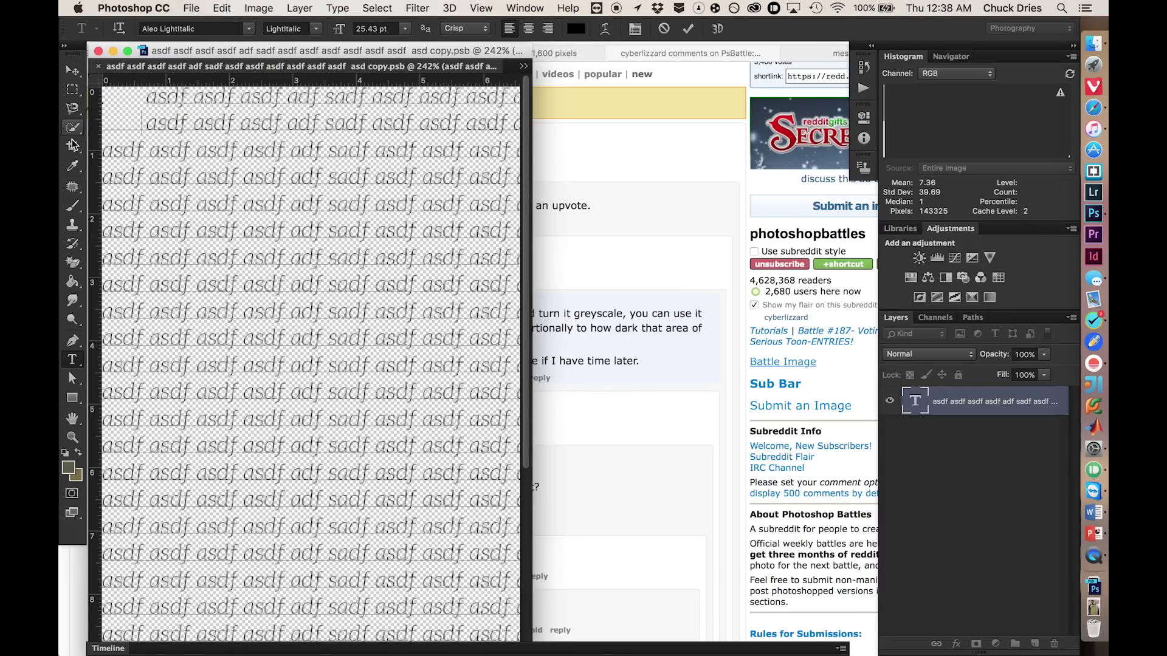
pyautogui.press('Down')
pyautogui.press('Home')
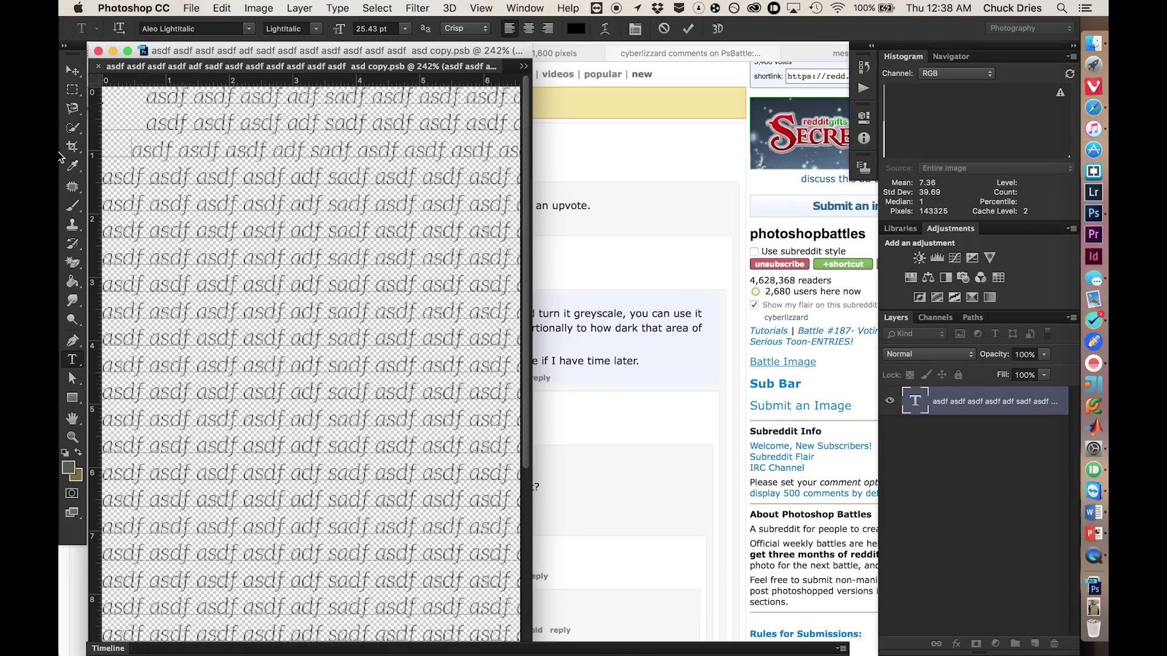
pyautogui.press('Down')
pyautogui.press('Home')
pyautogui.hotkey('shift', 'alt', 'Right')
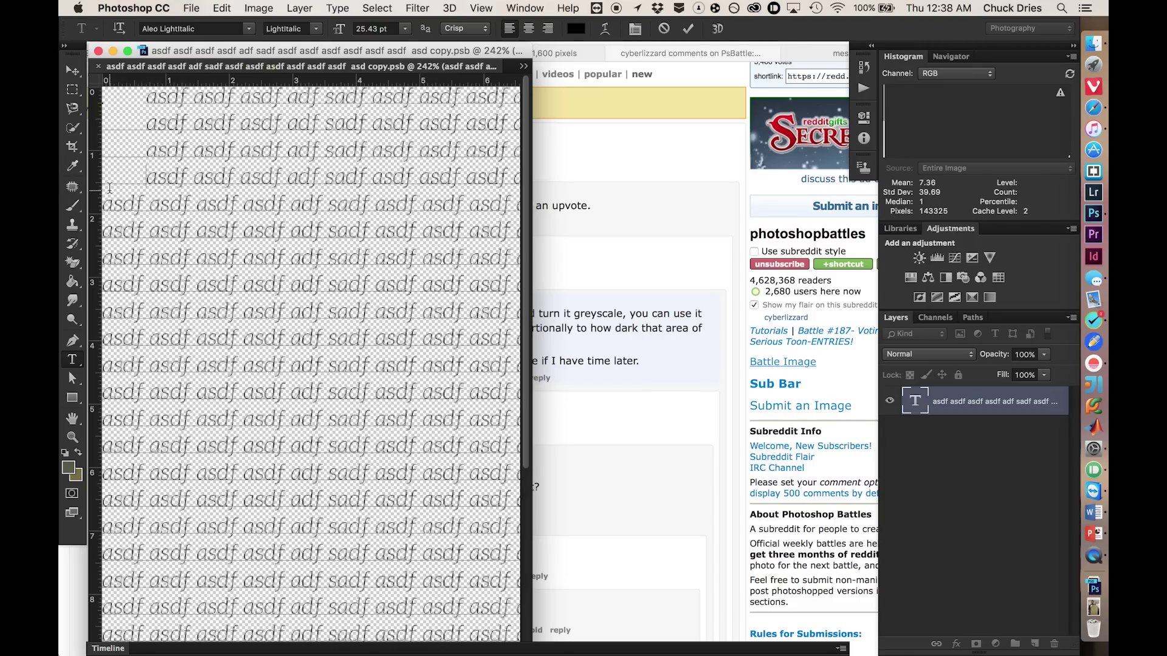
pyautogui.moveTo(156, 208); pyautogui.dragTo(61, 209)
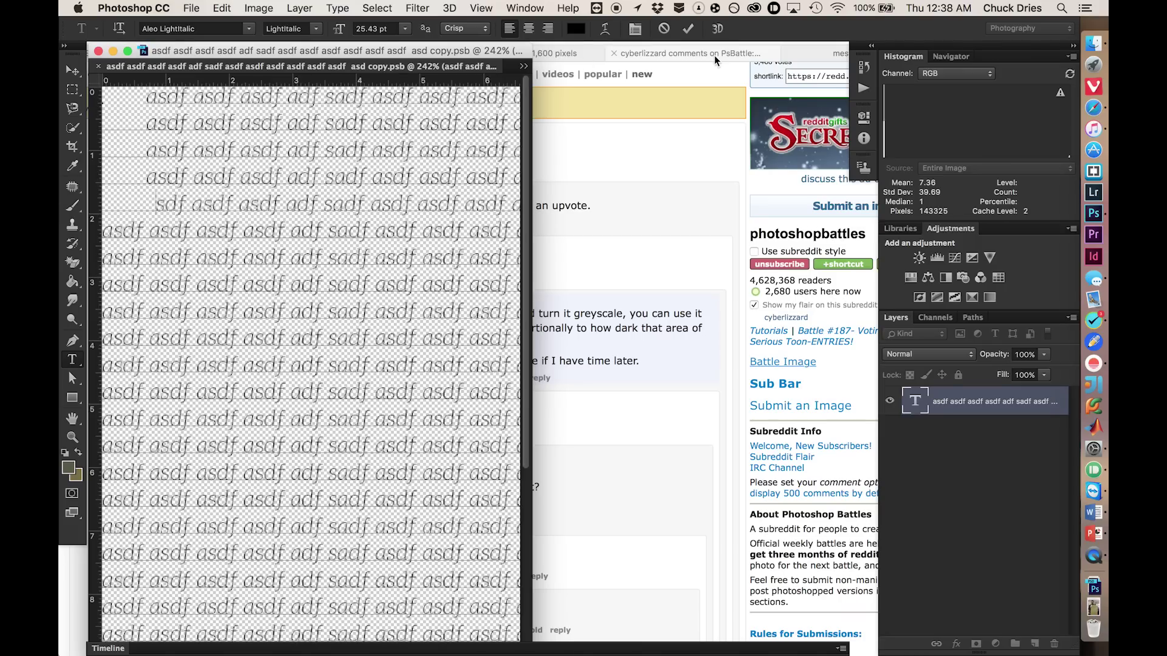
pyautogui.click(688, 29)
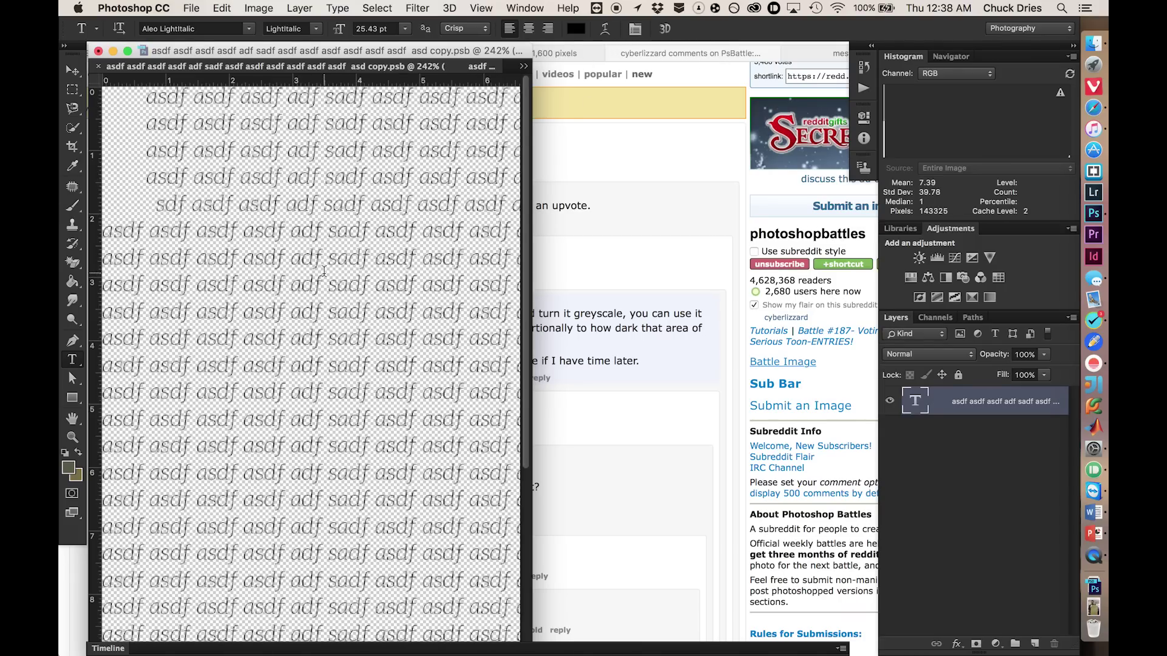
pyautogui.moveTo(533, 369); pyautogui.dragTo(822, 391)
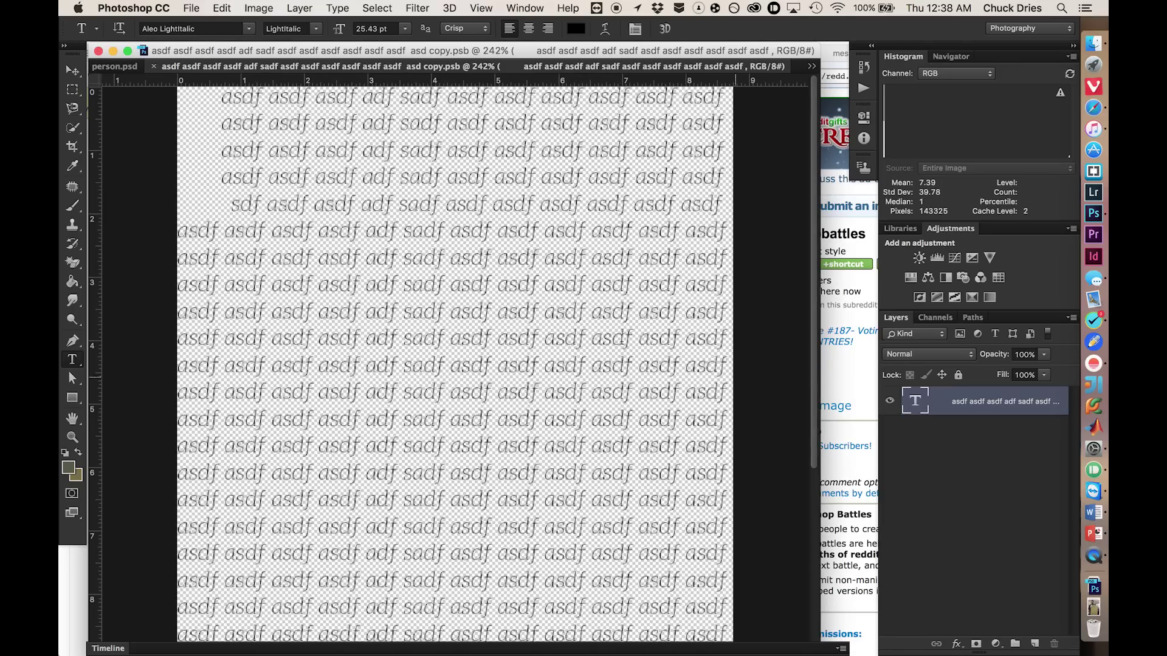
# Step: Switch back to person.psd and zoom around to inspect the trimmed text rows on the sign
pyautogui.click(135, 70)
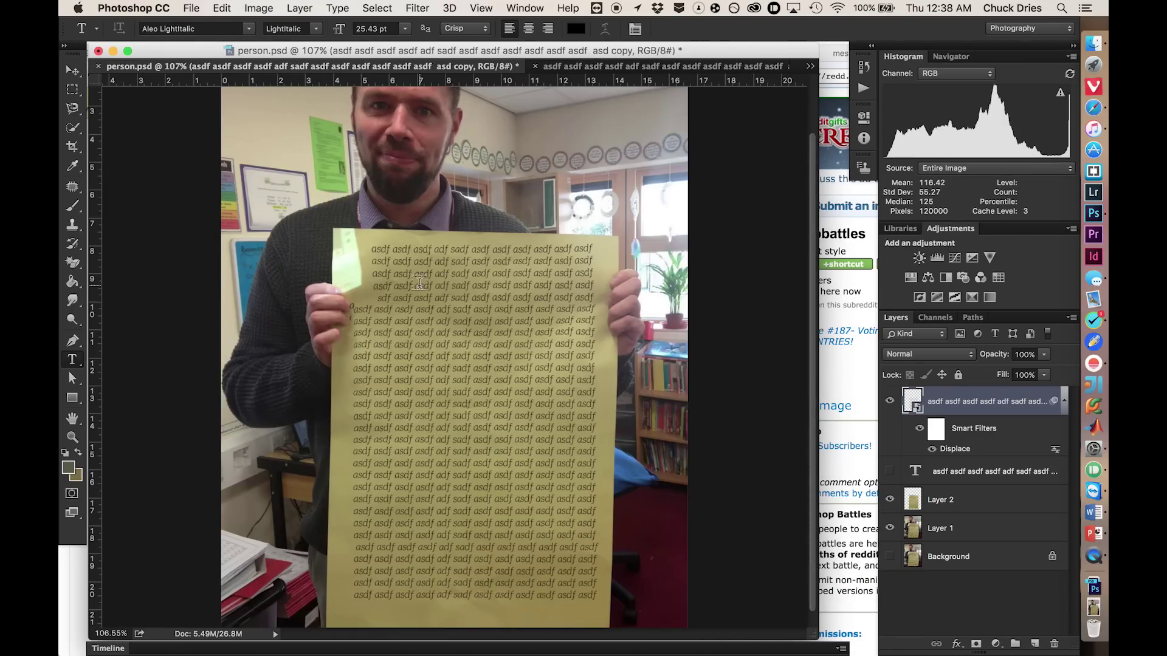
pyautogui.scroll(5, 385, 276)
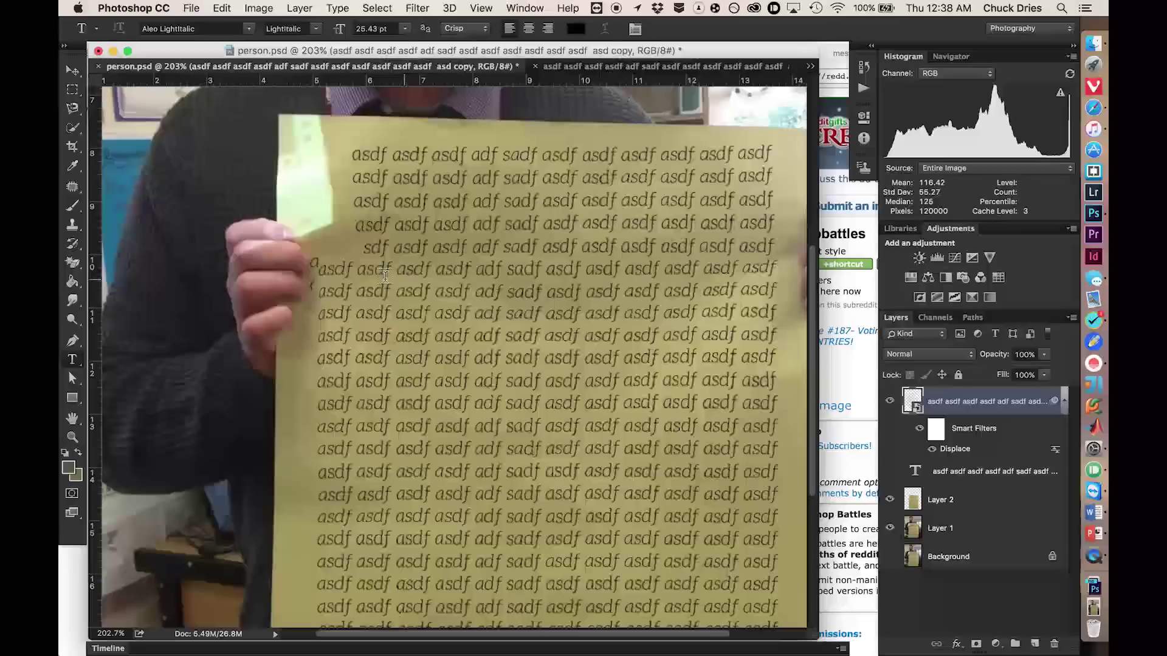
pyautogui.scroll(3, 385, 275)
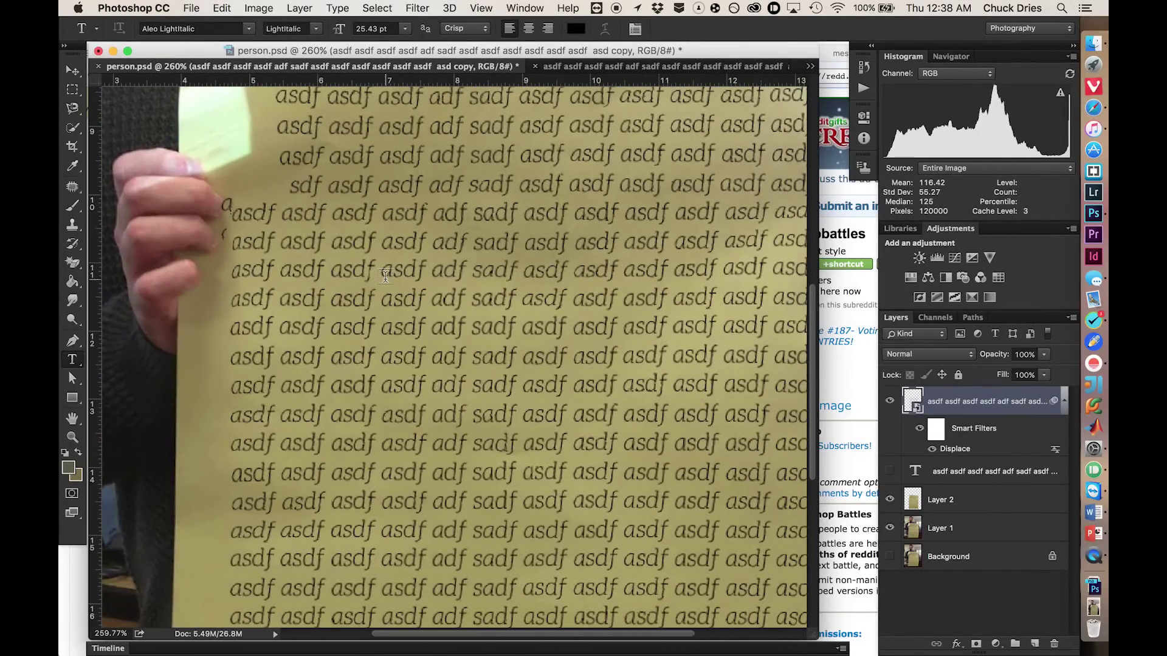
pyautogui.scroll(-2, 450, 371)
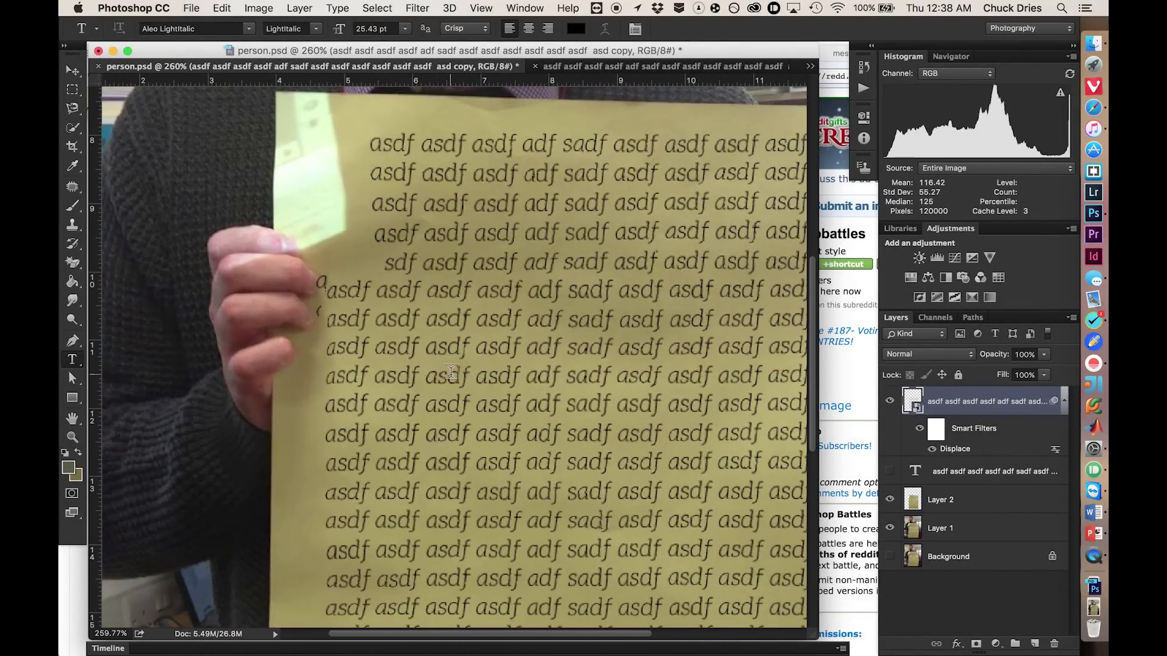
pyautogui.hscroll(5, 451, 371)
pyautogui.scroll(-3, 451, 372)
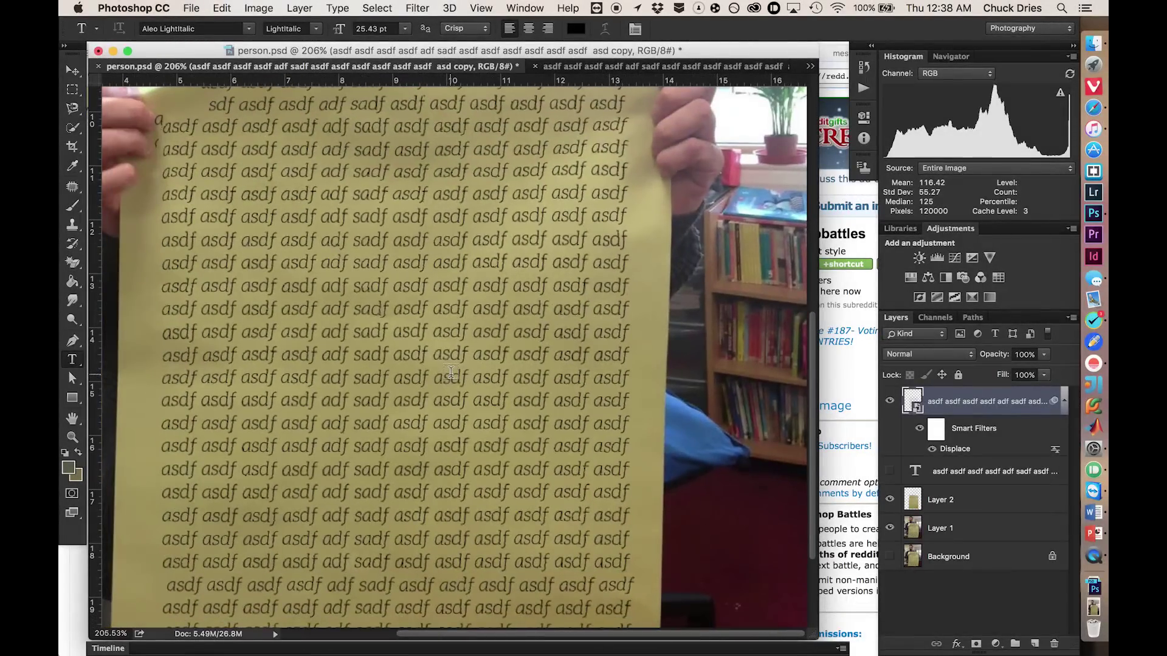
pyautogui.scroll(1, 451, 371)
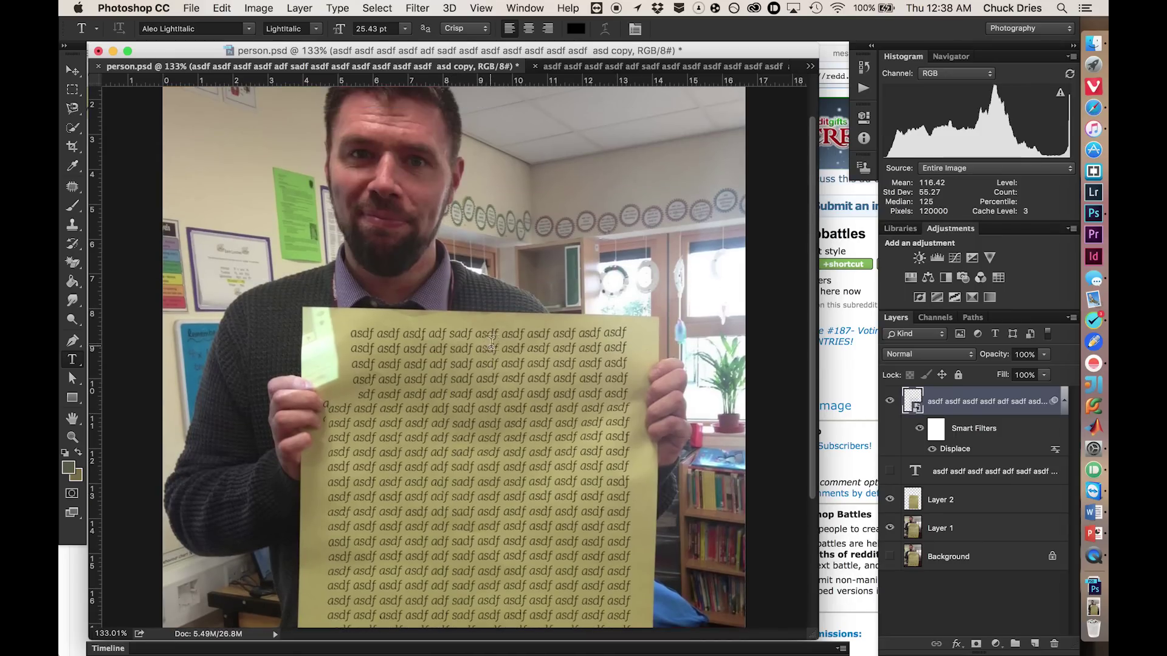
pyautogui.scroll(-5, 545, 331)
pyautogui.scroll(5, 545, 331)
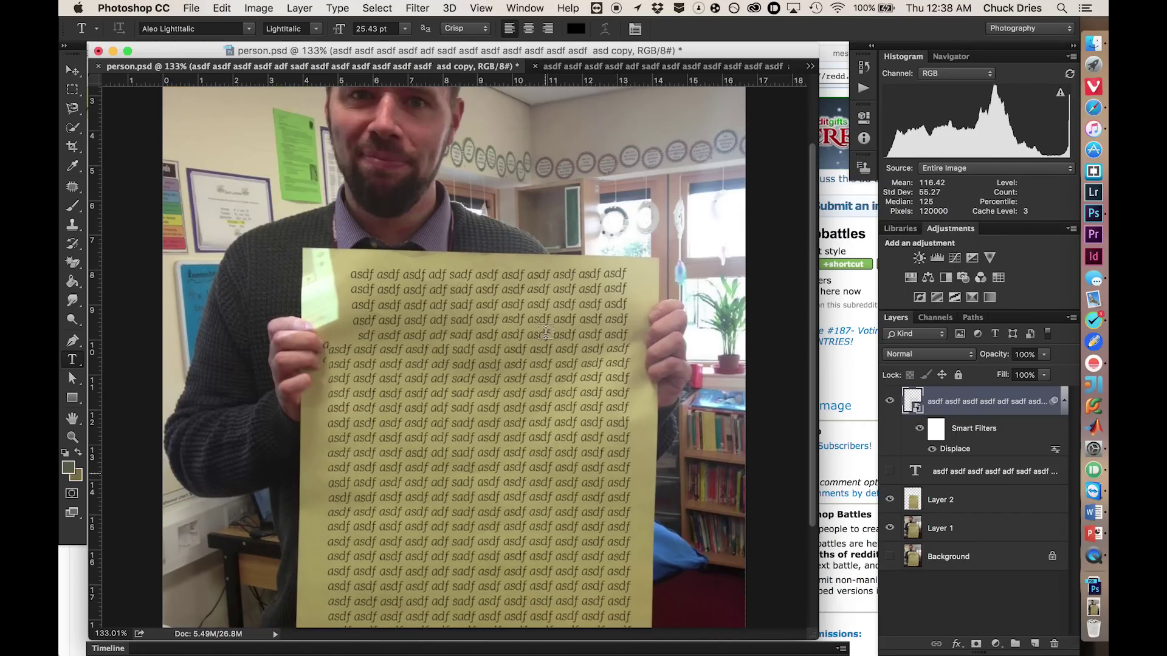